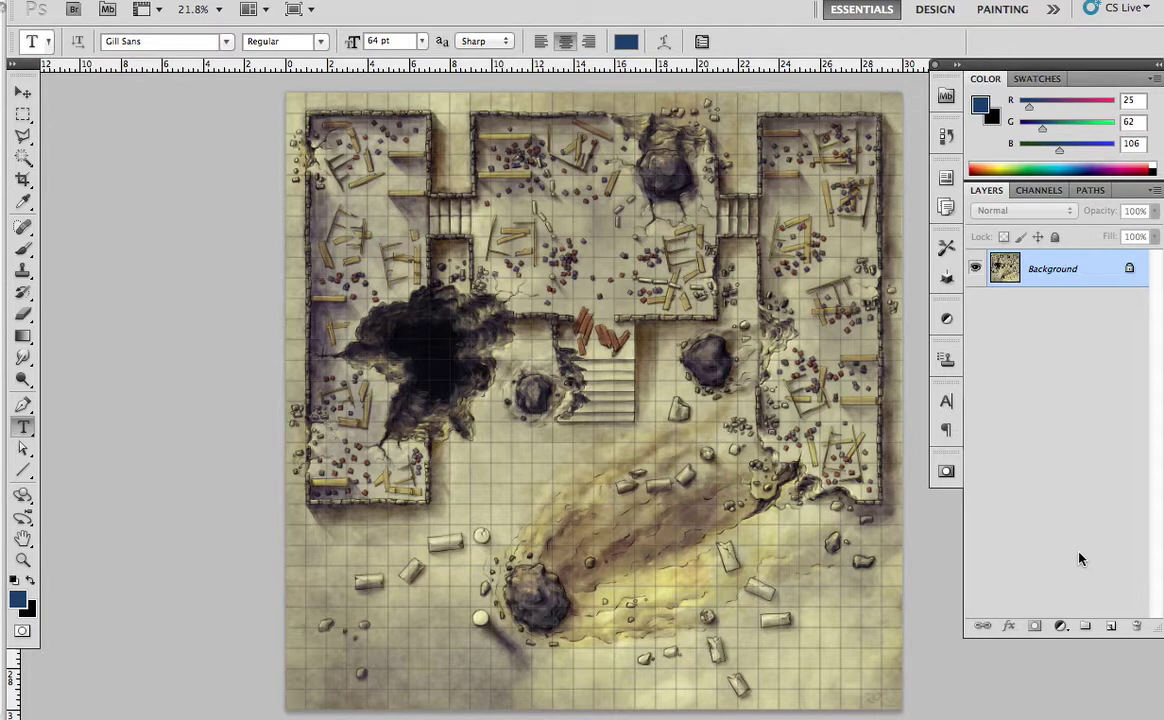
- Add an empty Layer 1 above the sepia map Background
click(1110, 625)
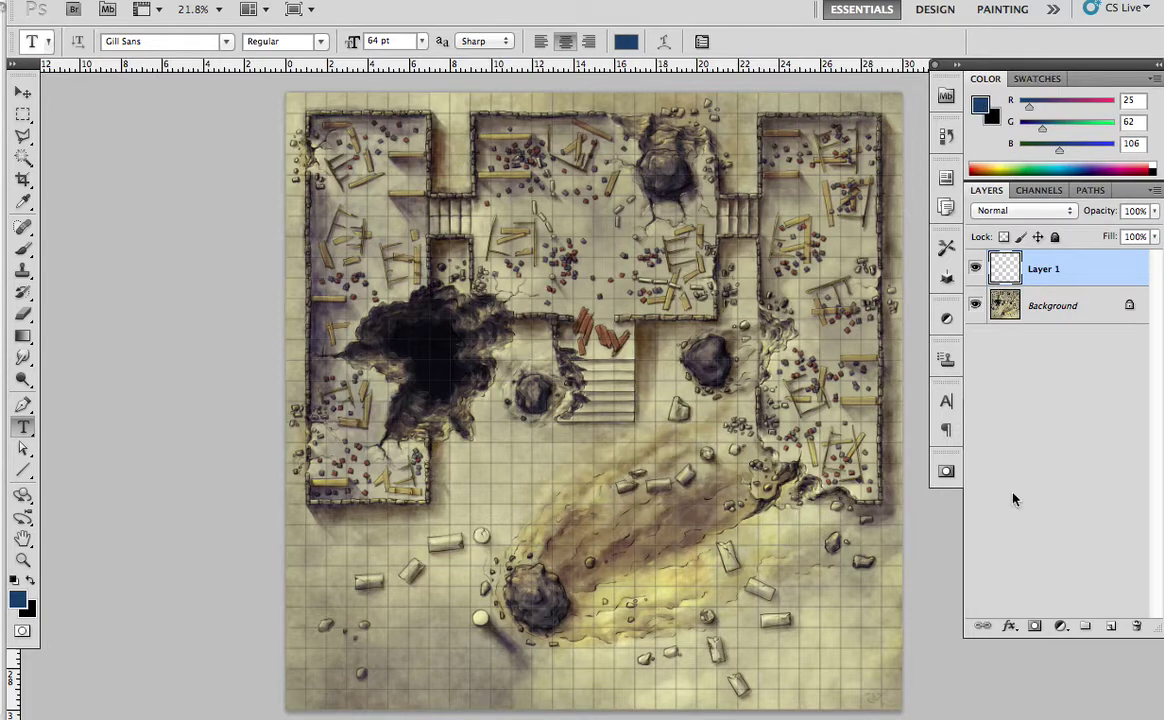
- Fill Layer 1 with dark slate blue (2a3b4f)
click(980, 105)
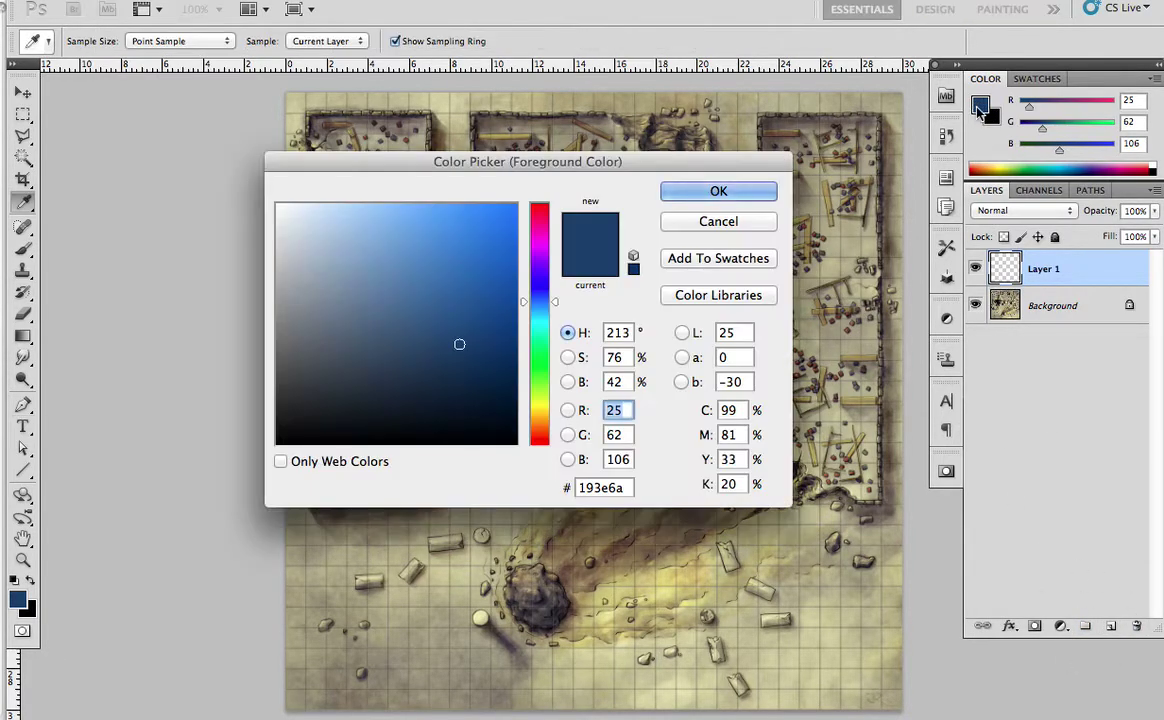
drag(403, 358, 387, 370)
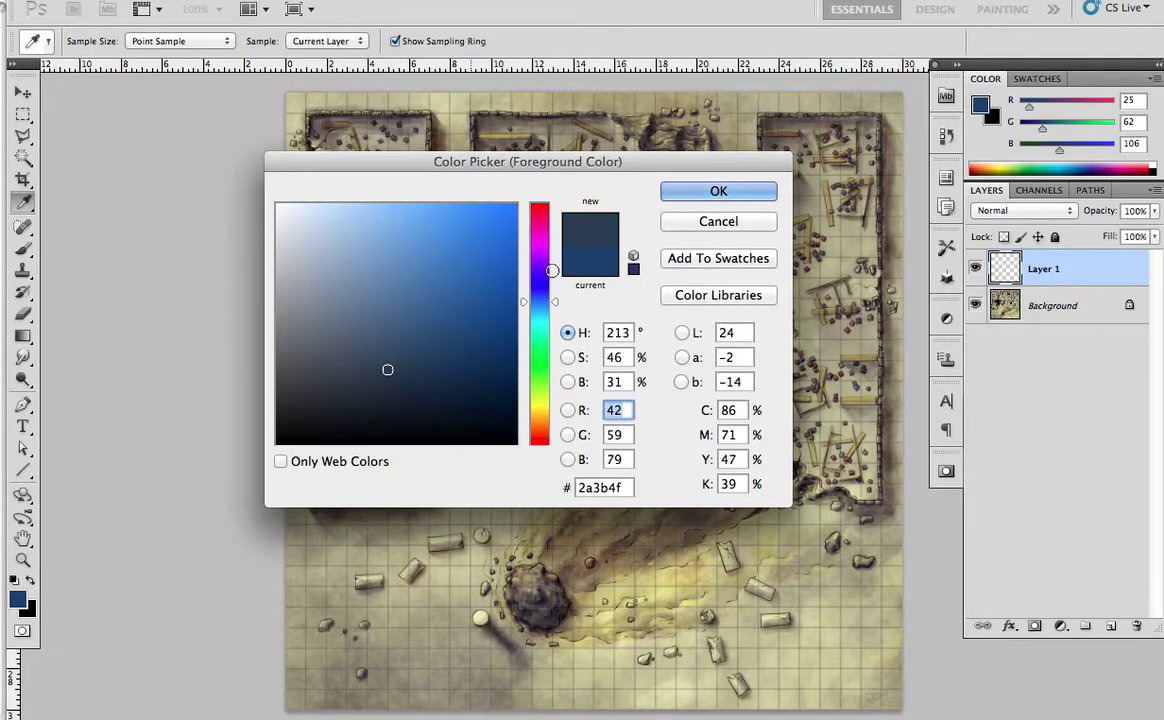
click(703, 195)
key(t)
key(alt+BackSpace)
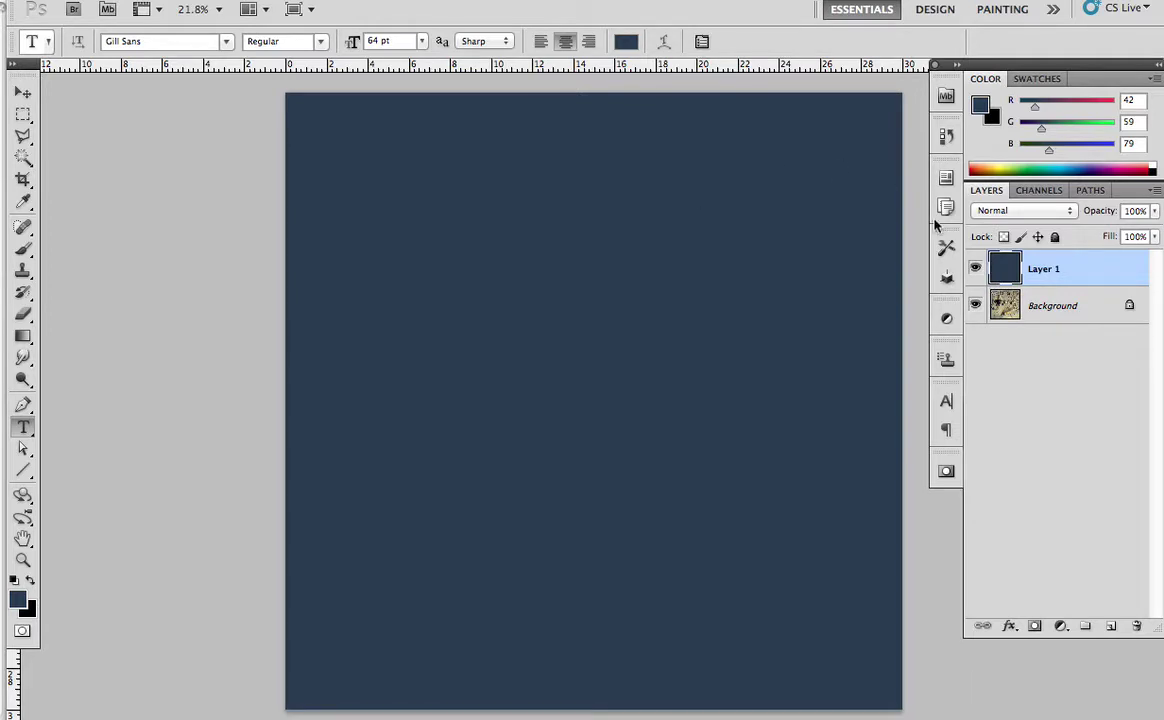
- Blend Layer 1 as Color and lower its opacity to about 70%
click(1044, 212)
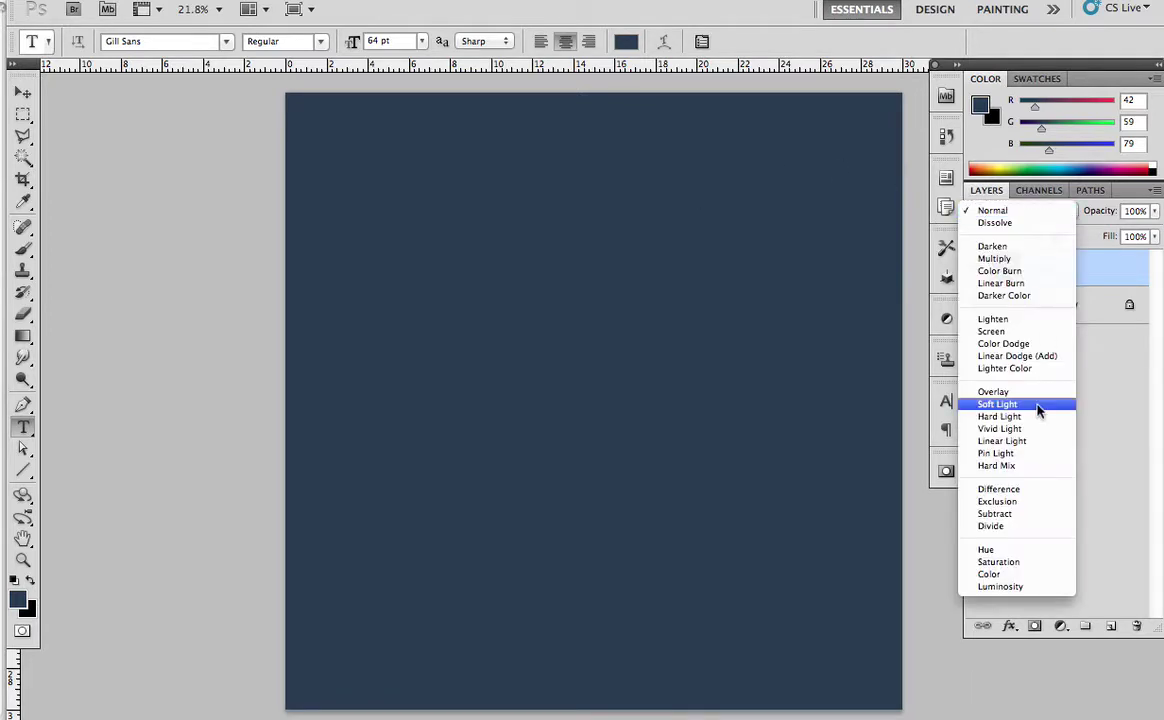
click(1032, 575)
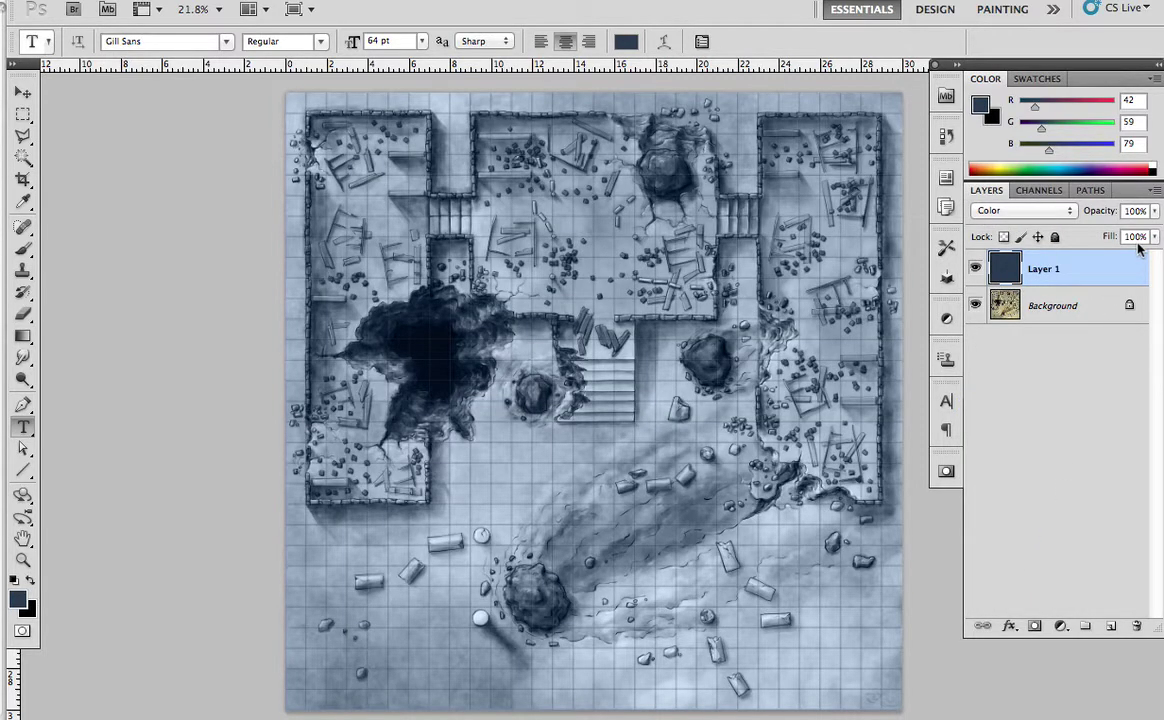
click(1134, 211)
text(75)
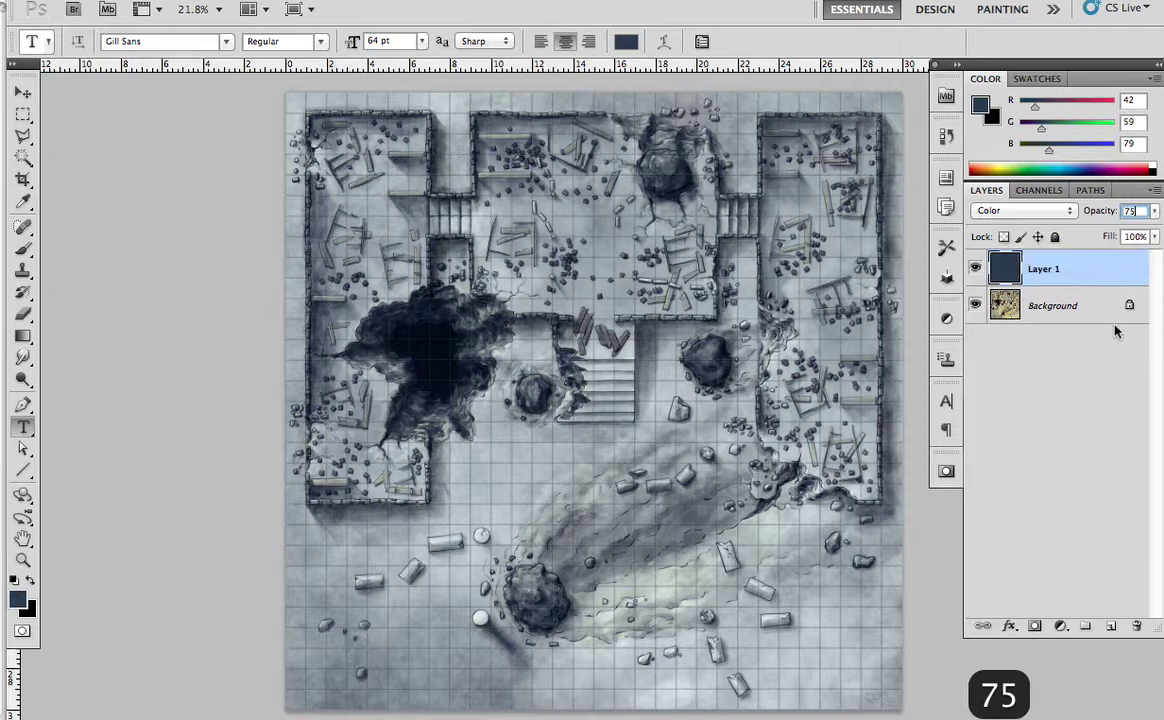
click(1086, 428)
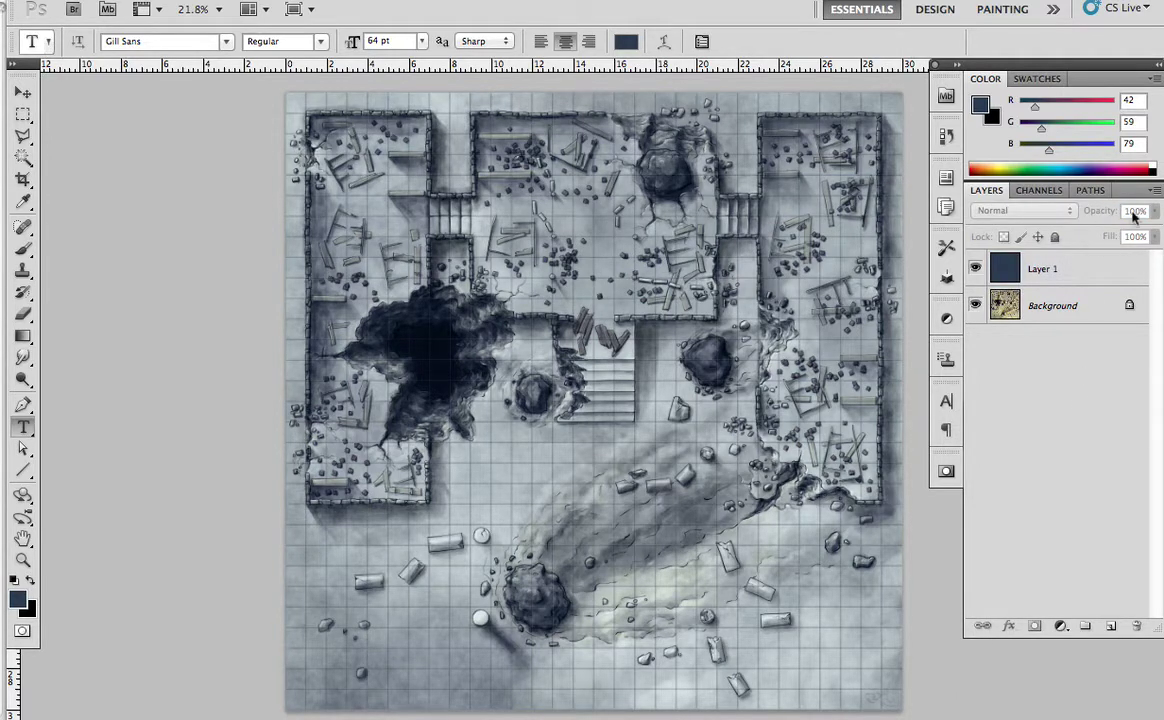
click(1040, 268)
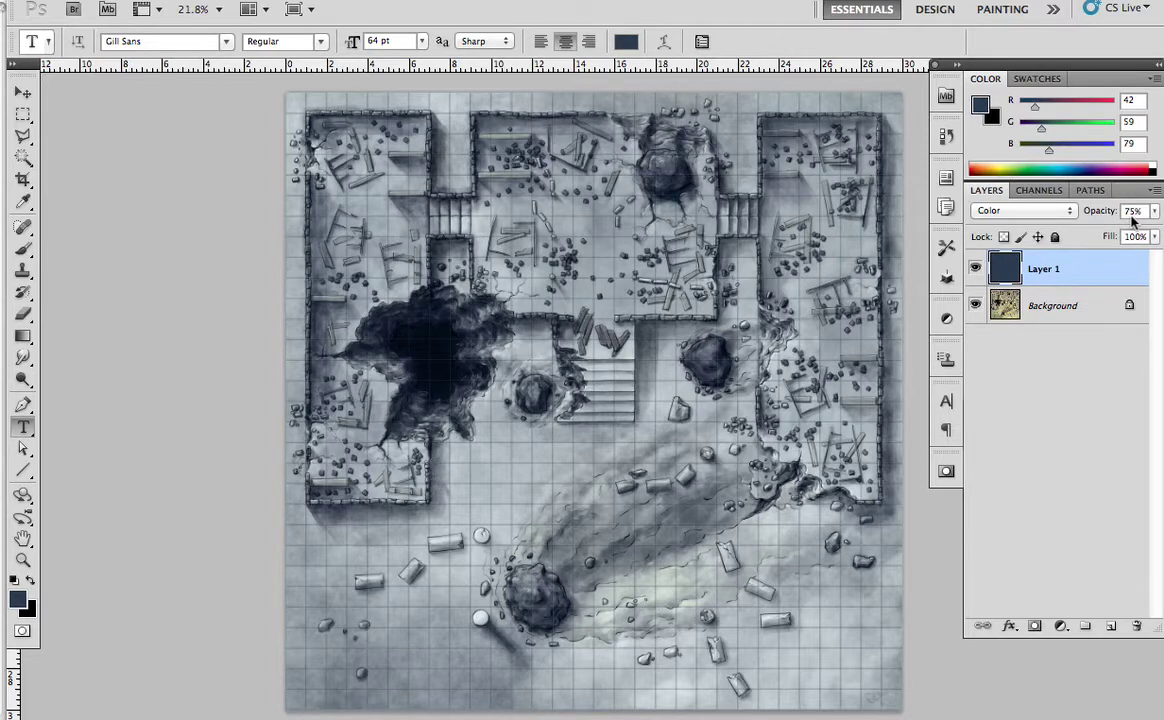
click(1133, 210)
key(Down)
key(Down)
key(Down)
key(Down)
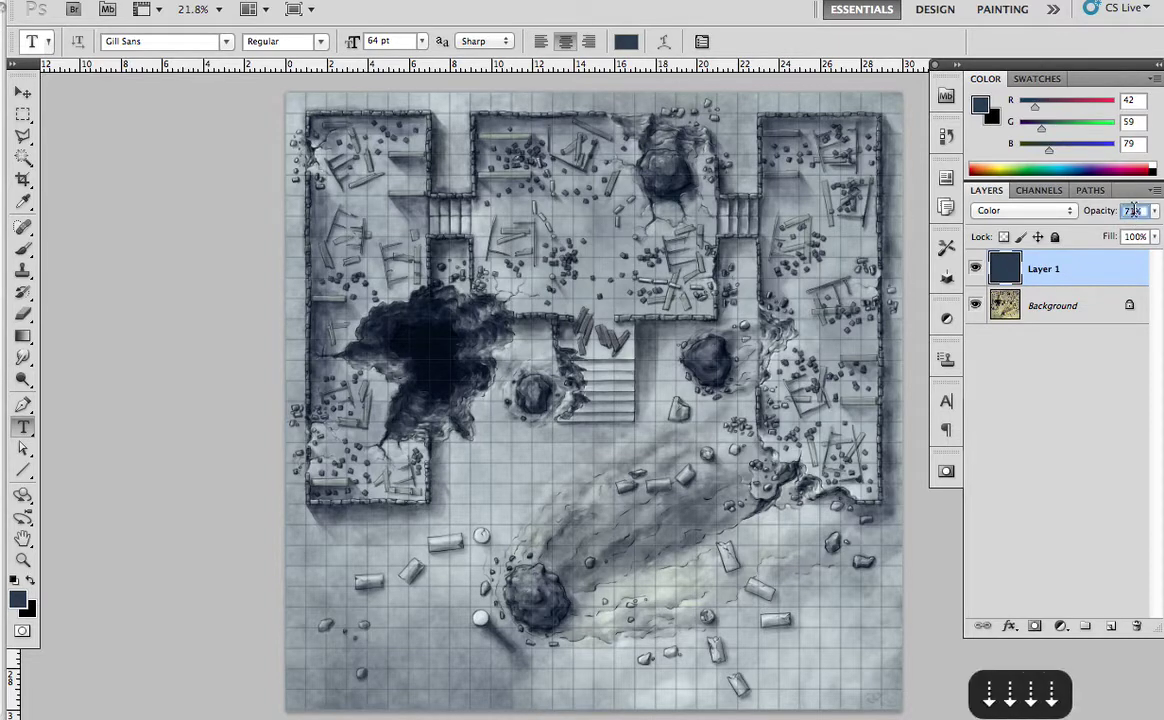
key(Down)
click(1127, 438)
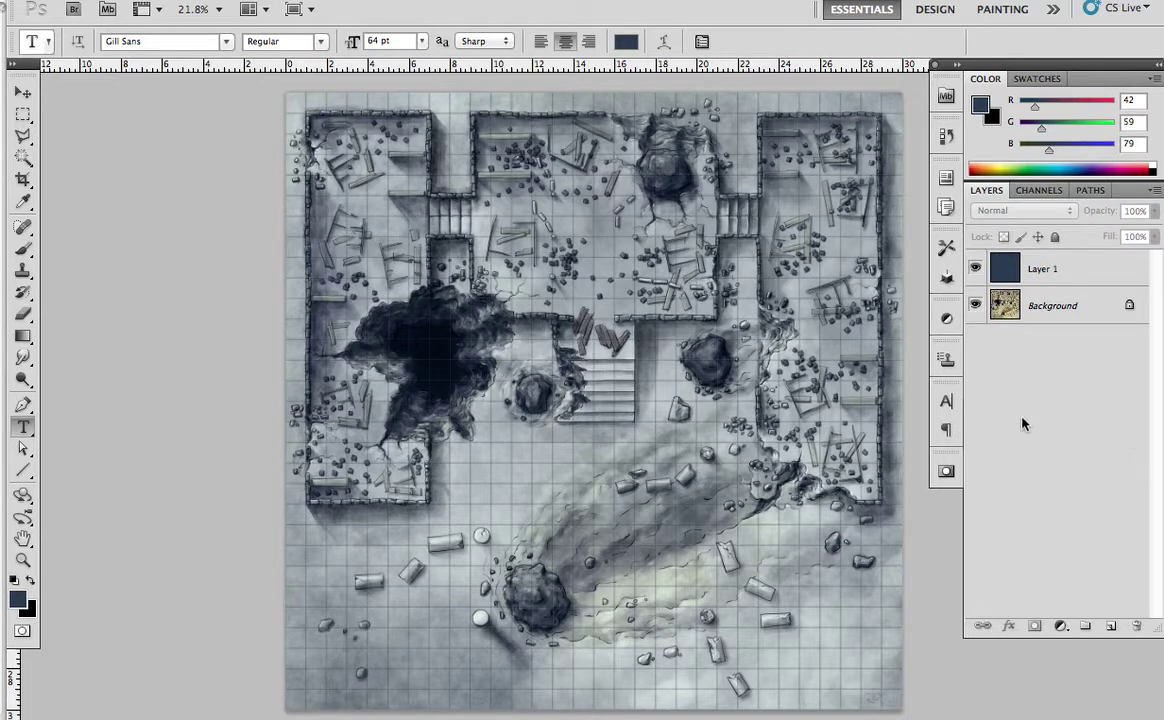
- Duplicate the blue tint layer as Layer 1 copy
right_click(1065, 268)
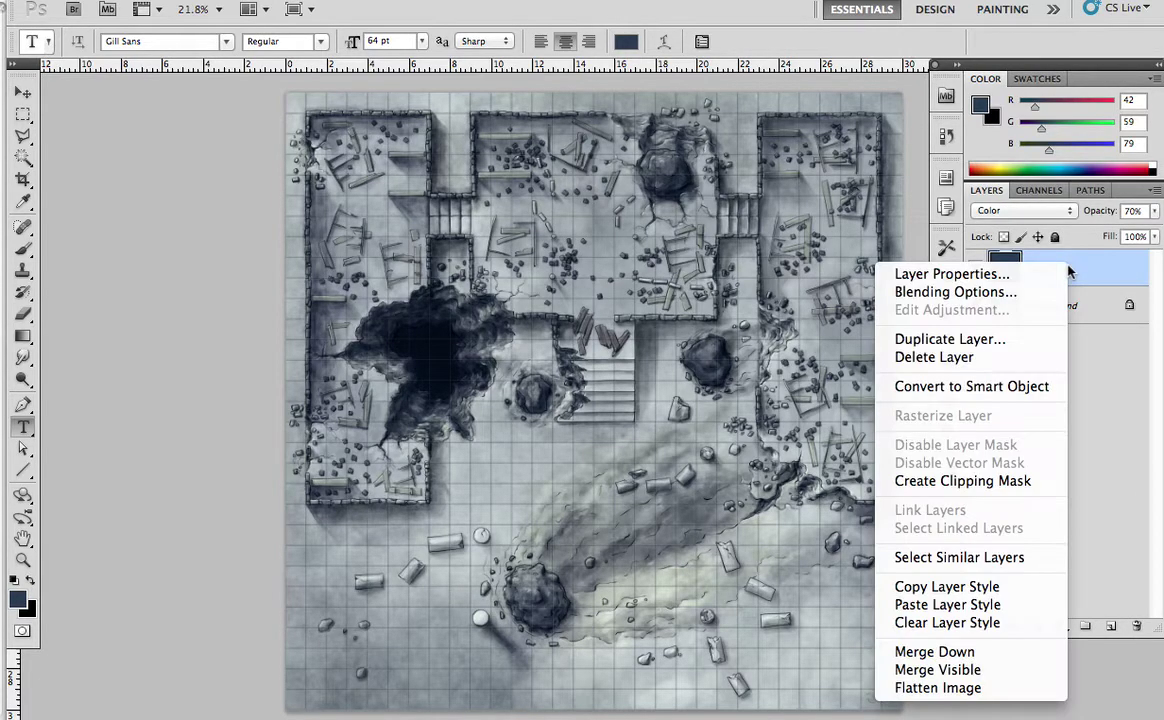
click(1012, 339)
click(709, 285)
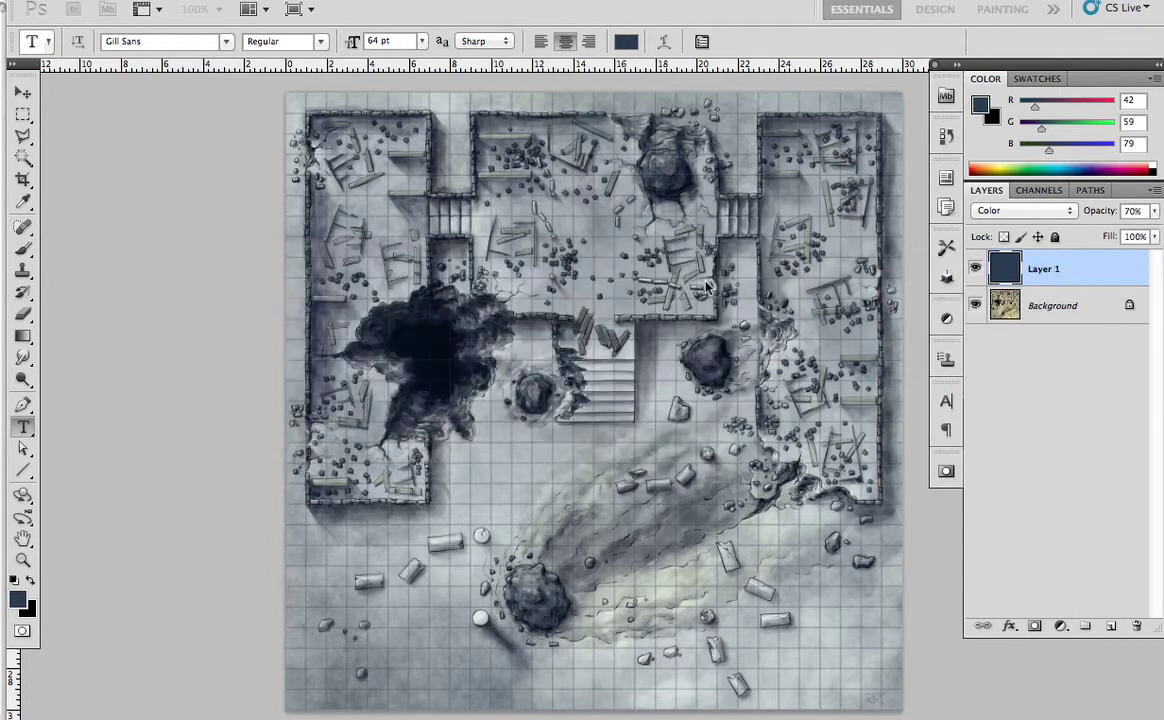
- Set Layer 1 copy to Overlay blend mode at 50% opacity
click(1020, 210)
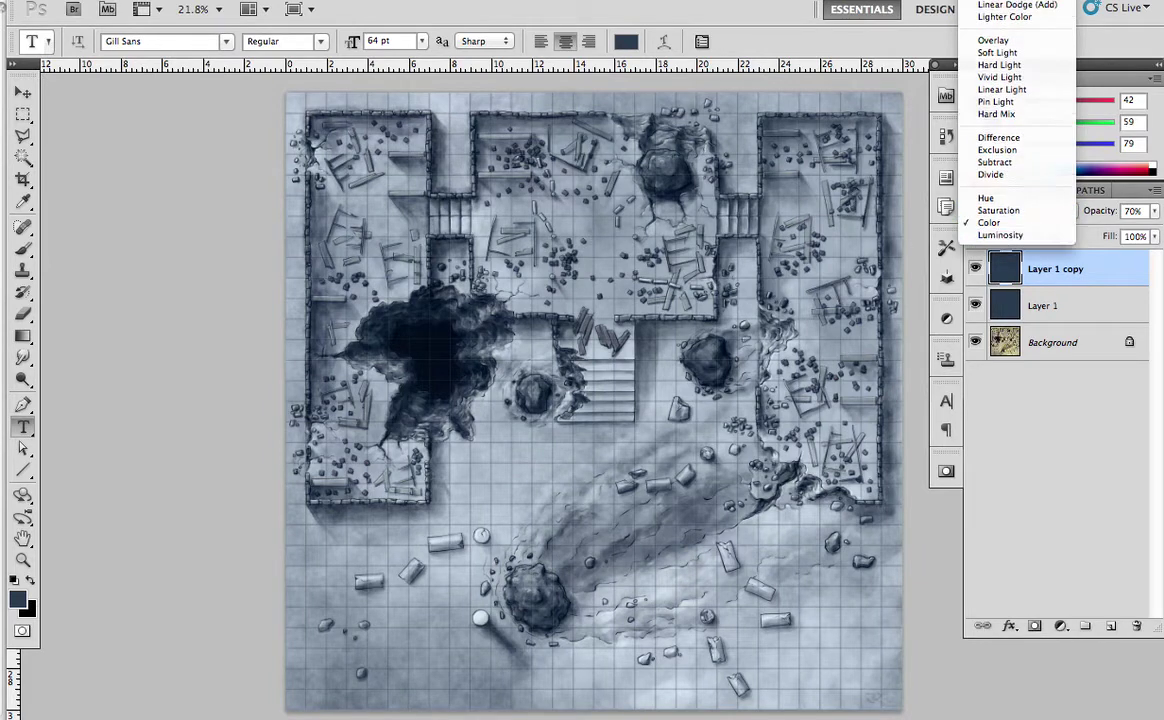
click(1024, 155)
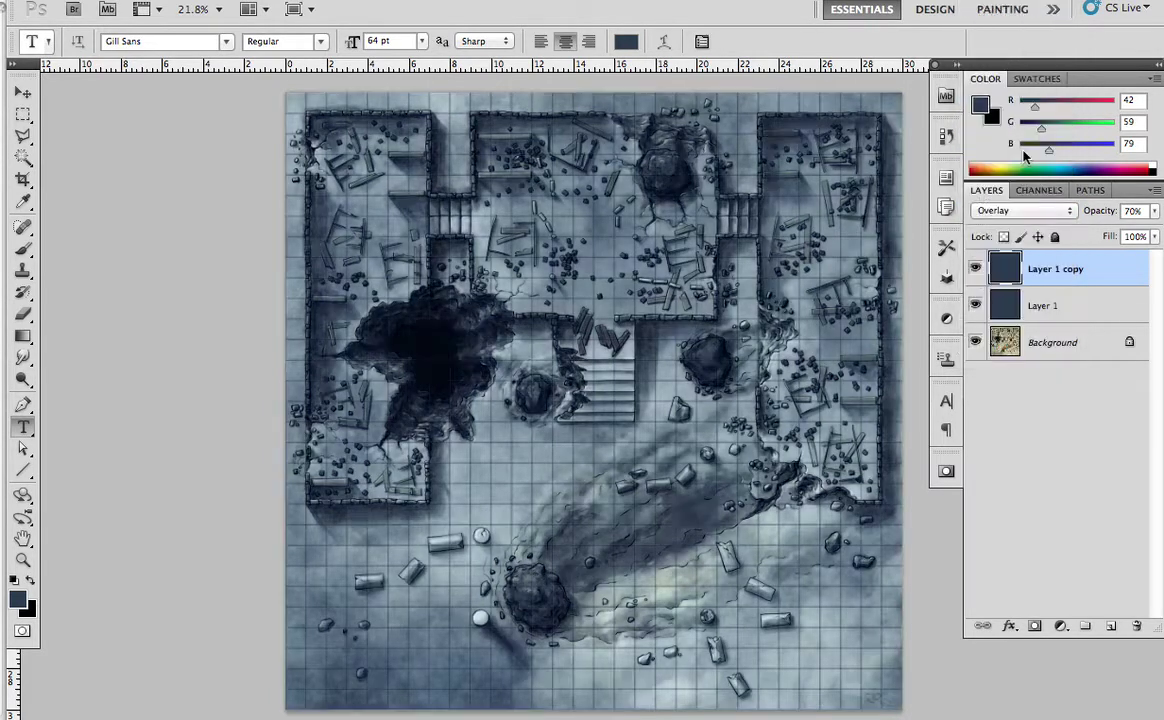
double_click(1131, 211)
text(50)
key(Return)
key(Return)
key(Return)
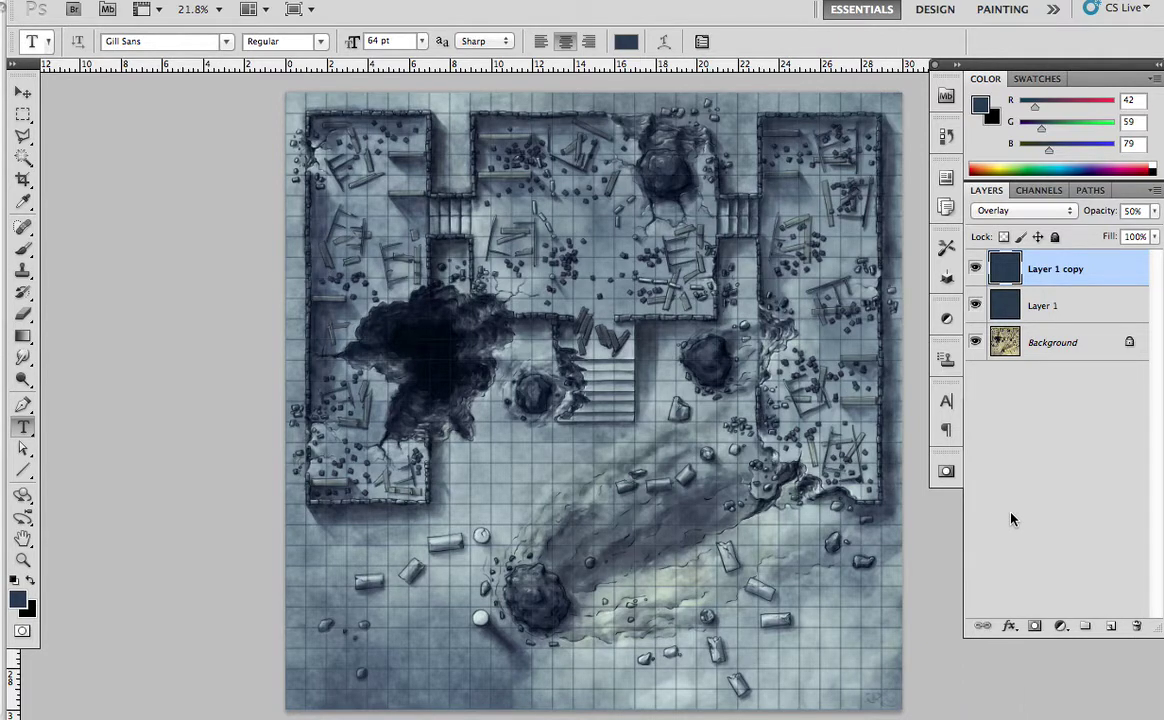
- Create Group 1 and move both blue tint layers into it
click(1085, 626)
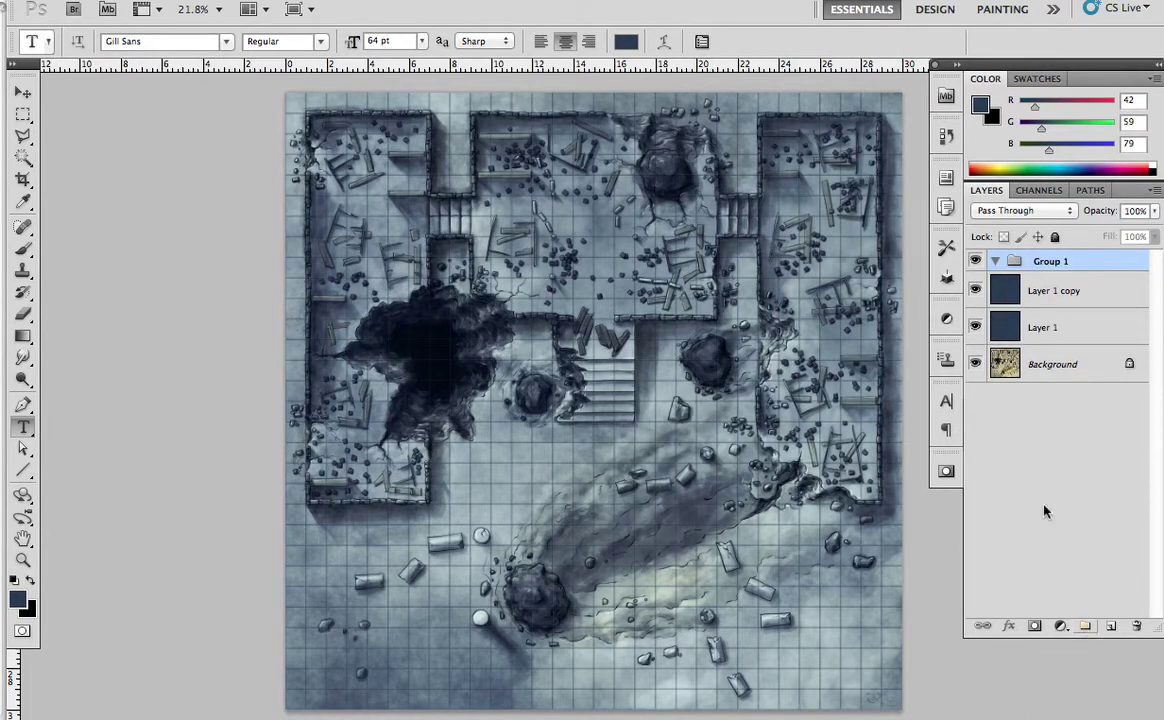
click(999, 310)
drag(1000, 327, 1020, 261)
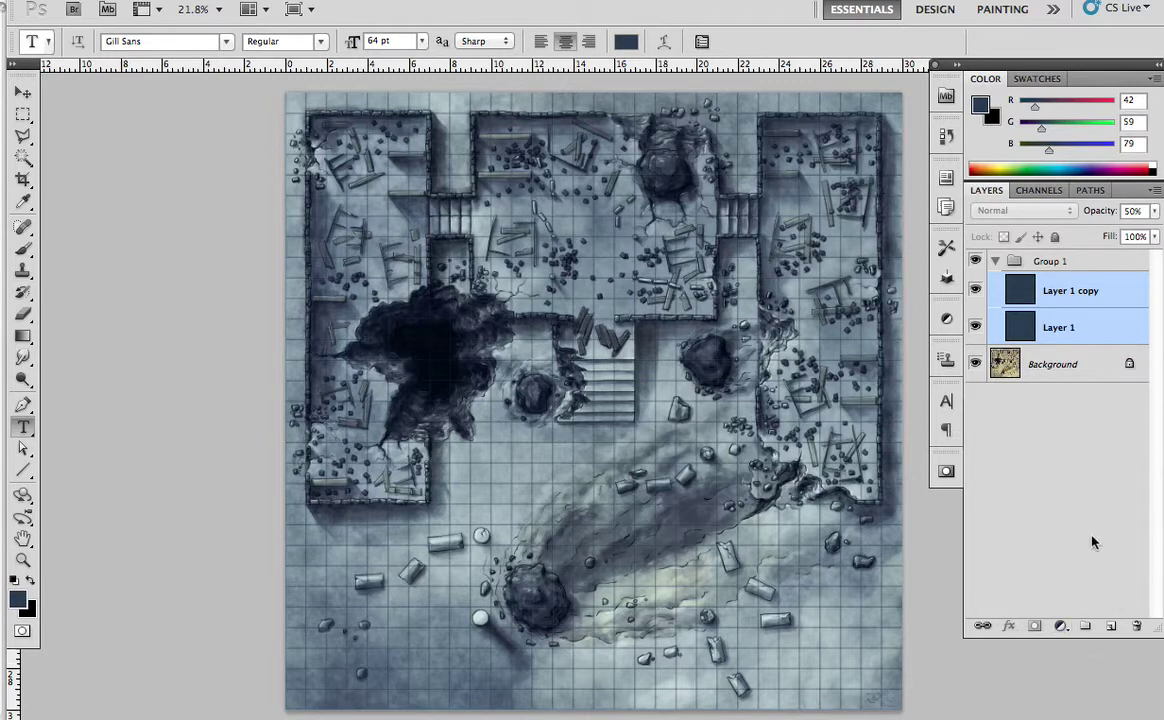
- Rename the group 'Undersea' and toggle its visibility to compare the tint
click(1046, 264)
key(Return)
double_click(1049, 262)
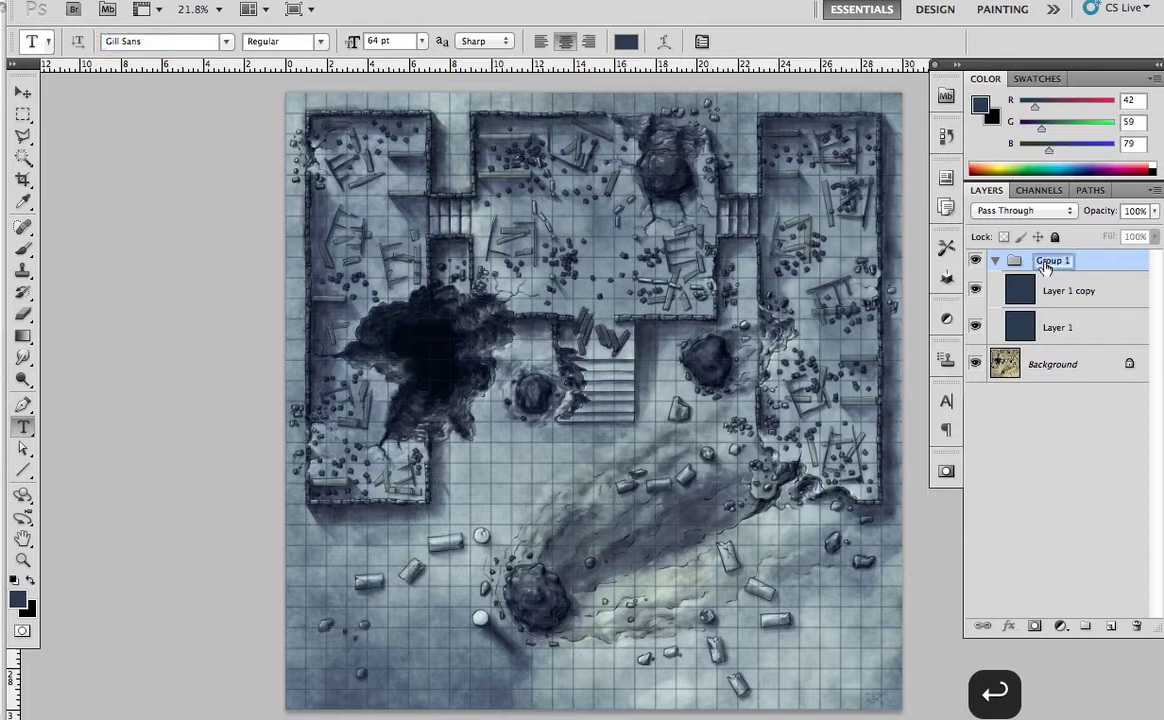
text(Undersea)
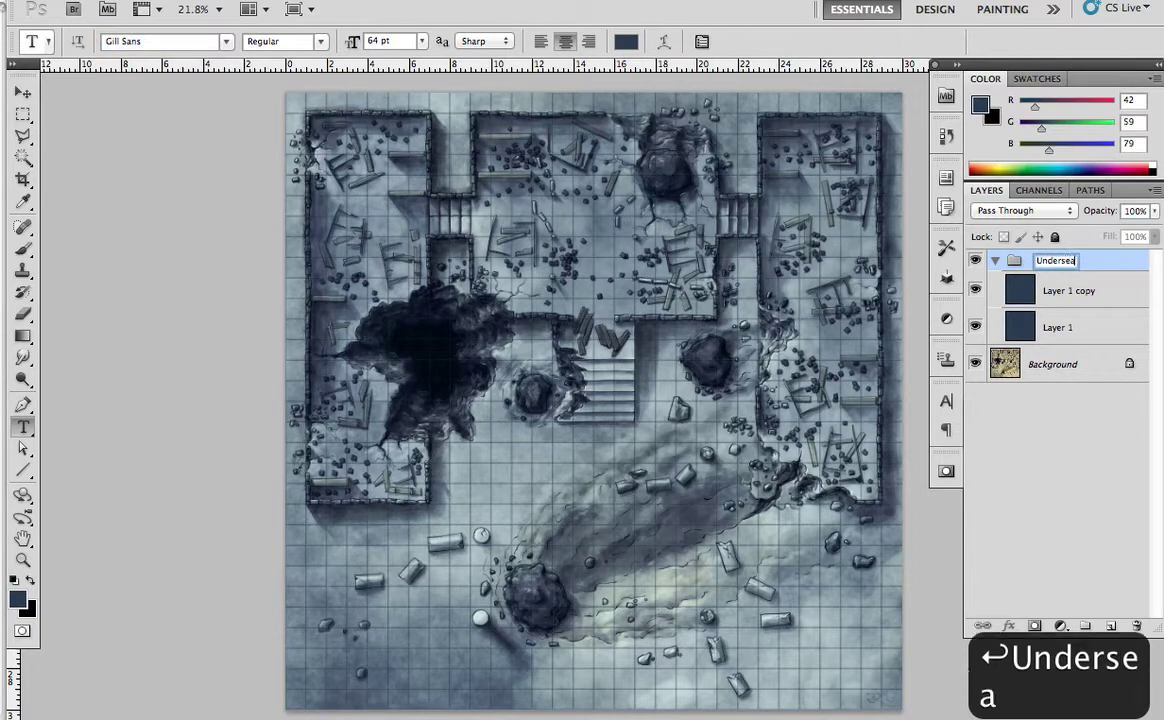
key(Return)
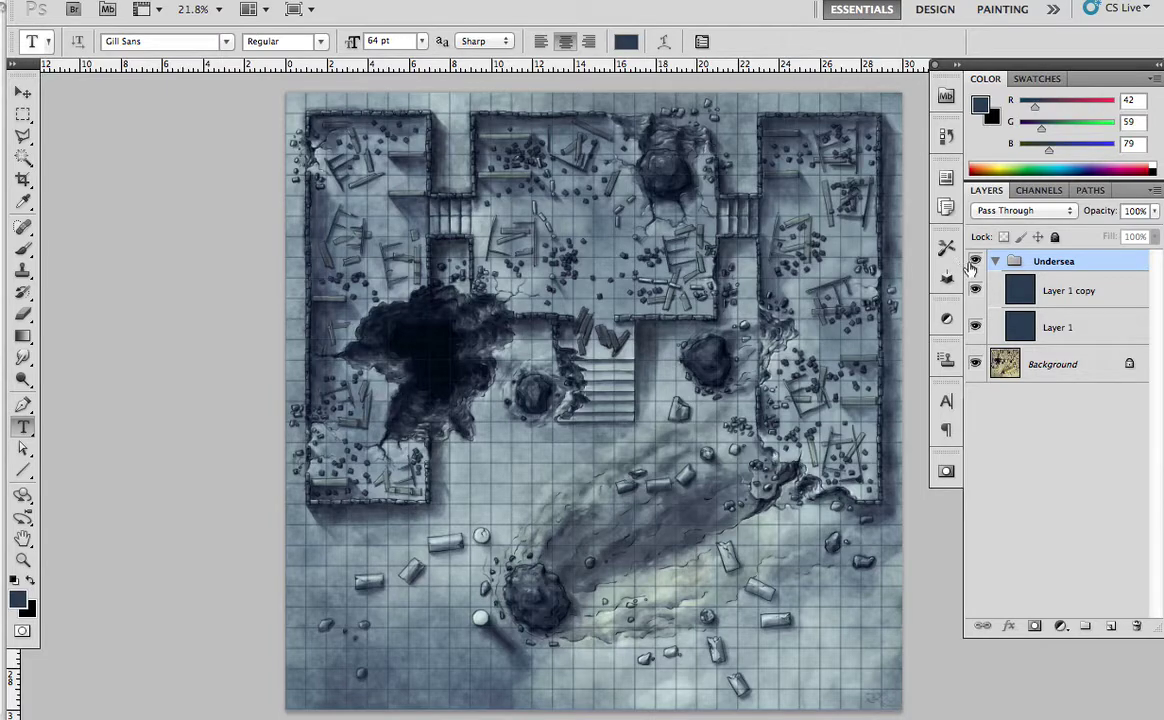
click(972, 261)
click(972, 261)
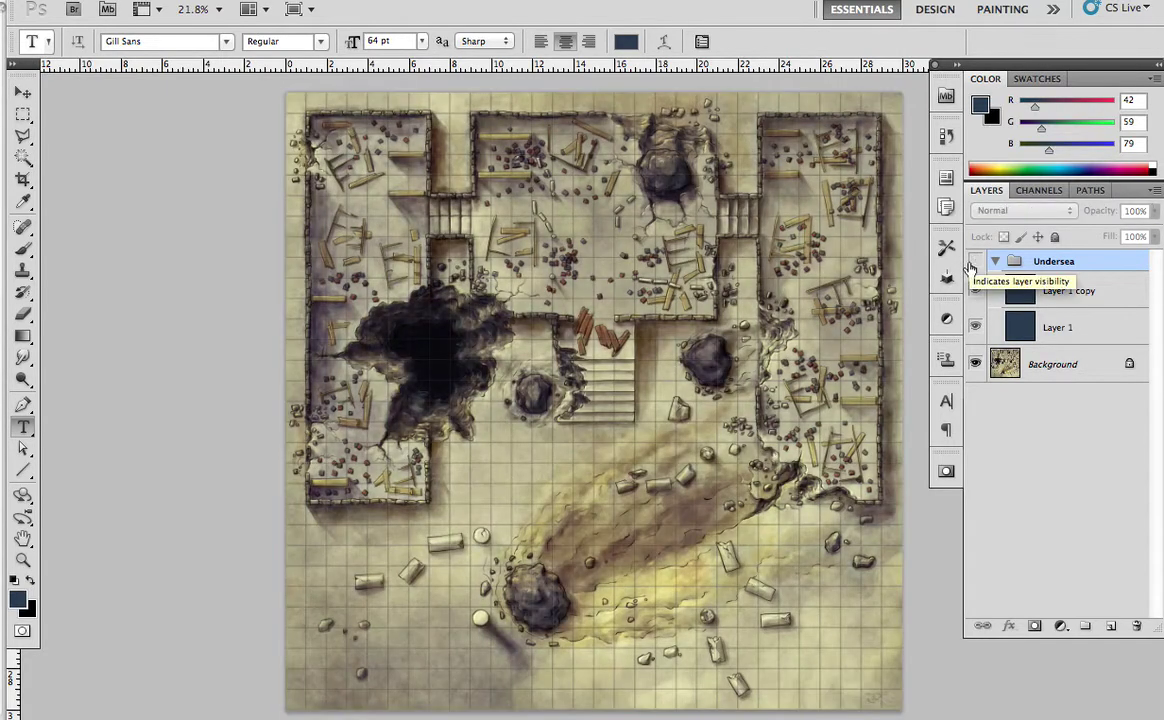
click(1015, 434)
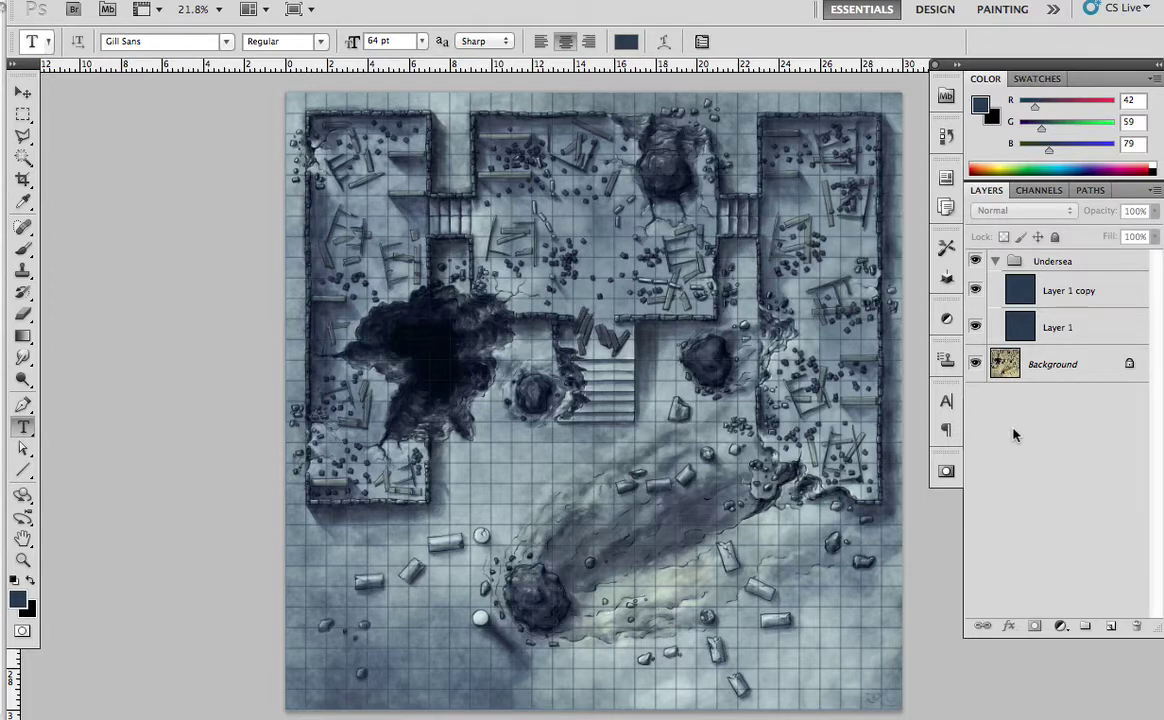
- Create a 5000×5000 px document and render grey Clouds across it with a white foreground
key(super+n)
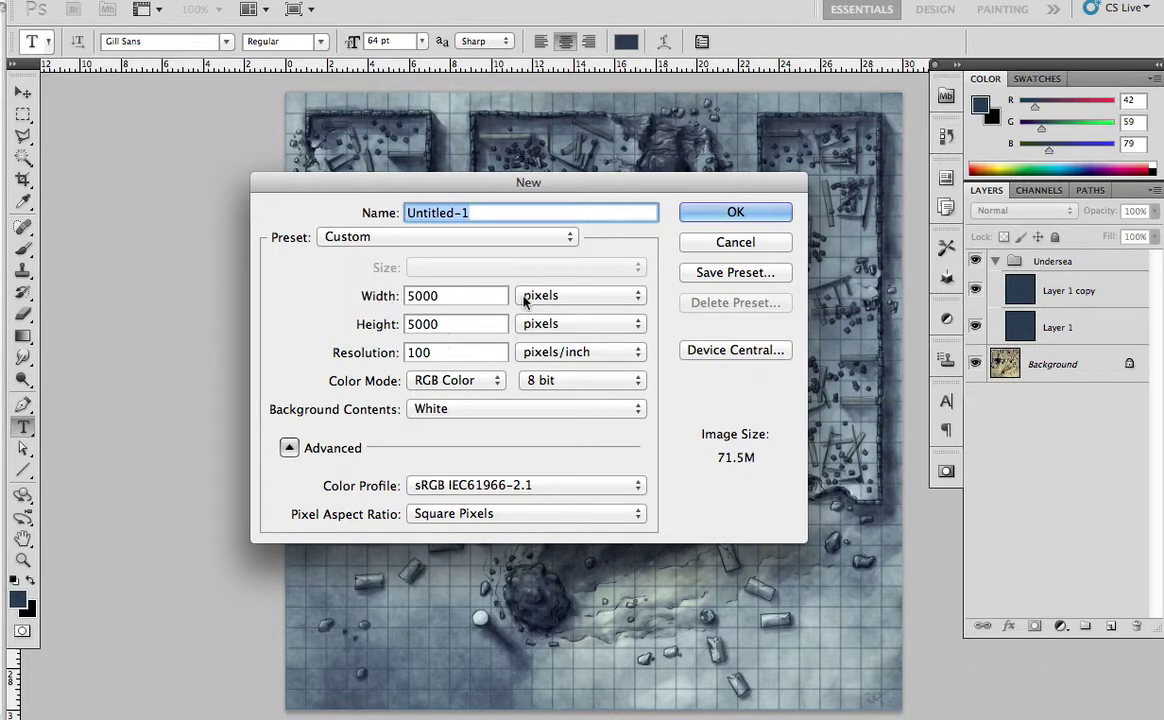
click(728, 215)
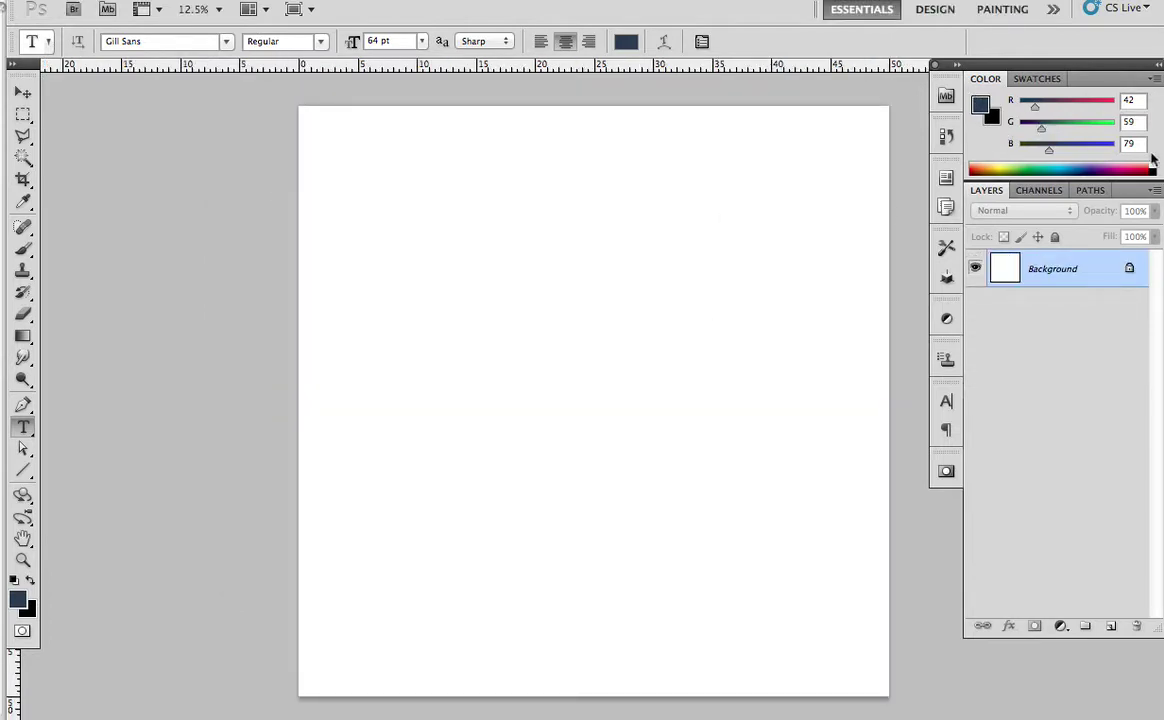
click(1152, 166)
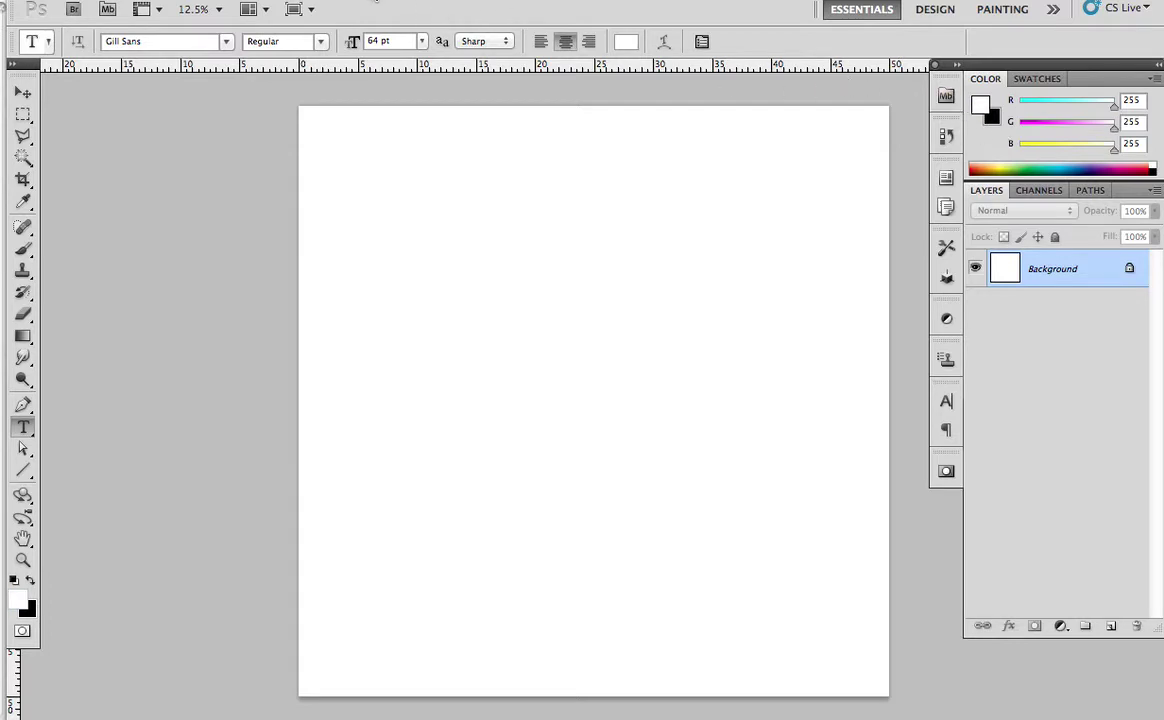
click(376, 1)
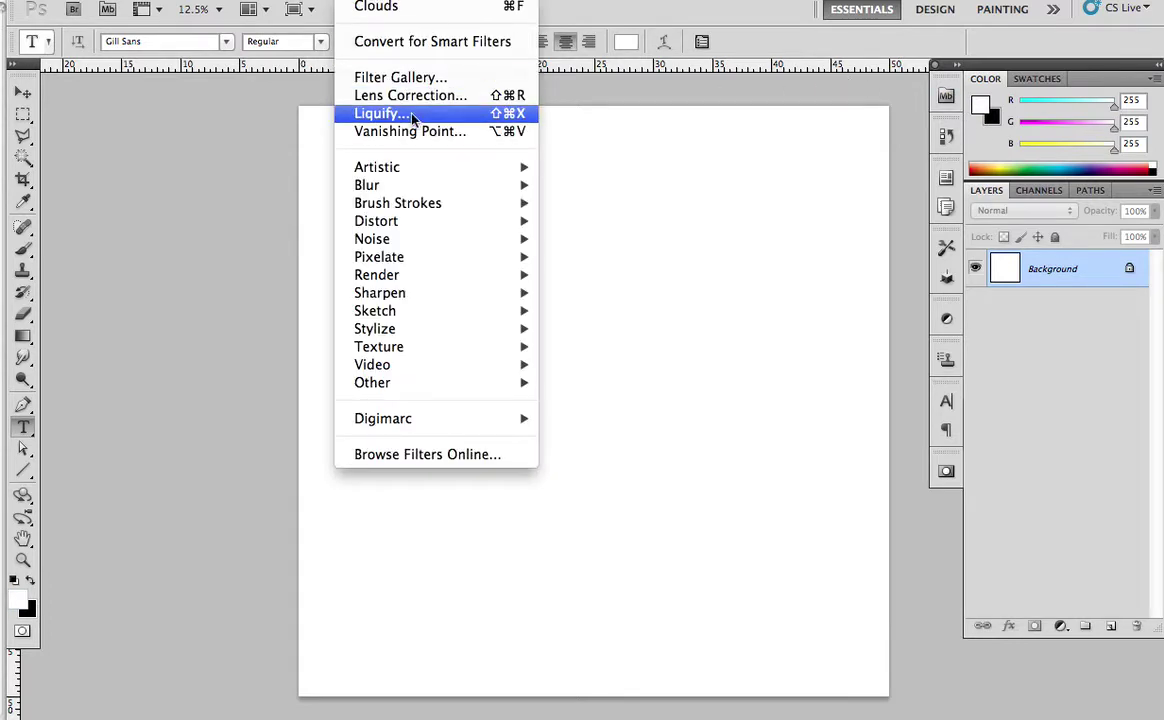
mouse_move(435, 275)
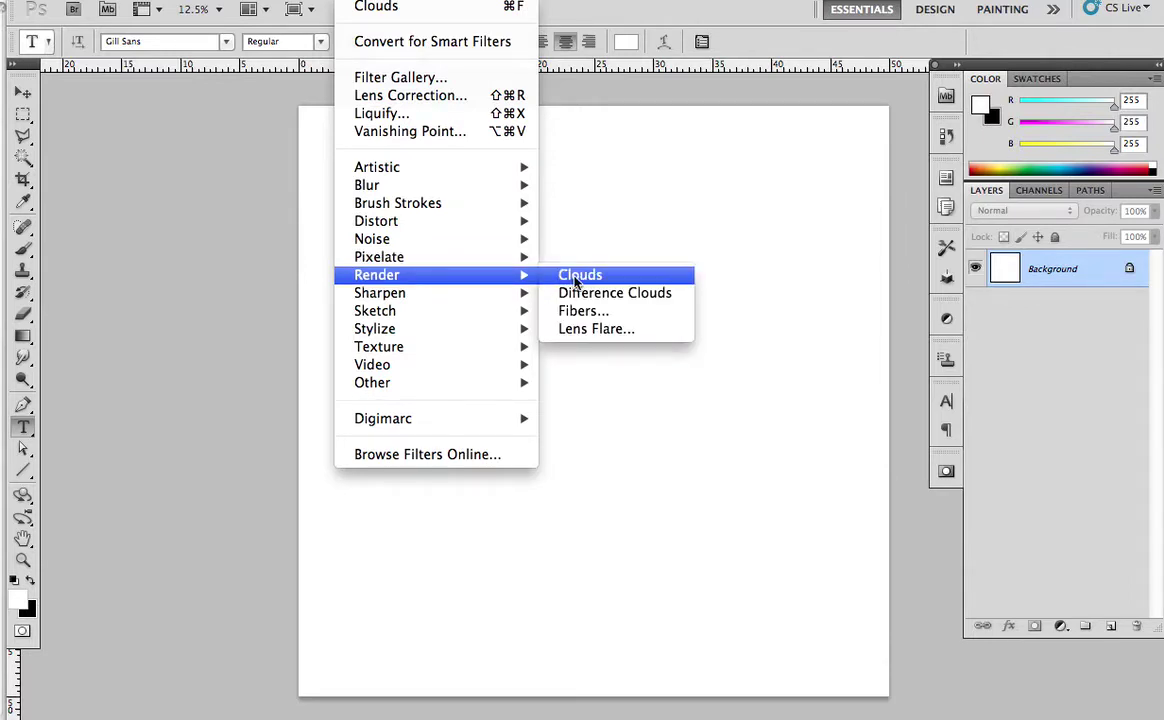
click(576, 278)
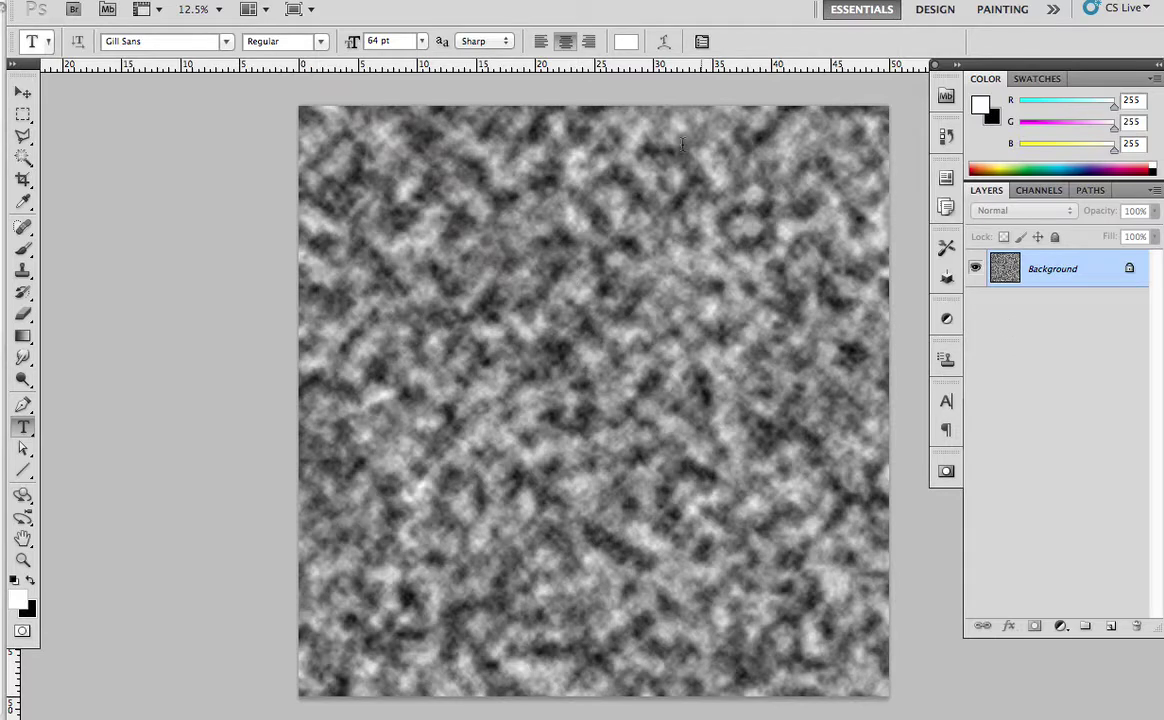
- Apply Difference Clouds to the cloud texture and invert its tones
click(360, 0)
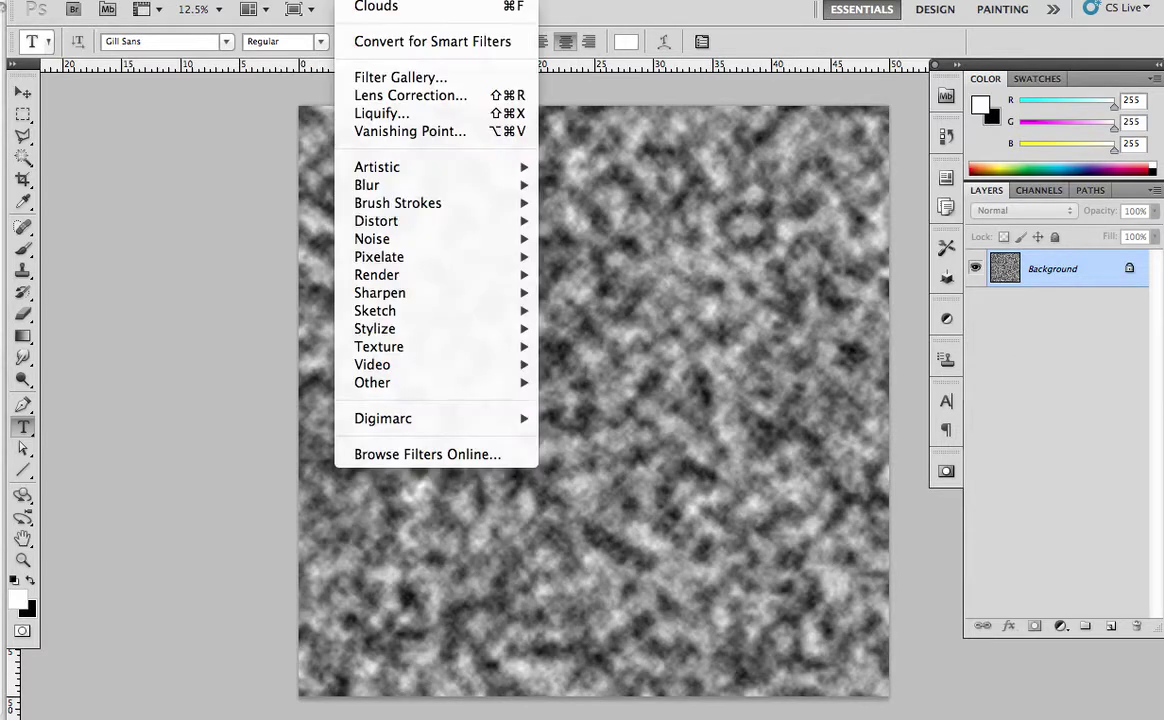
mouse_move(377, 274)
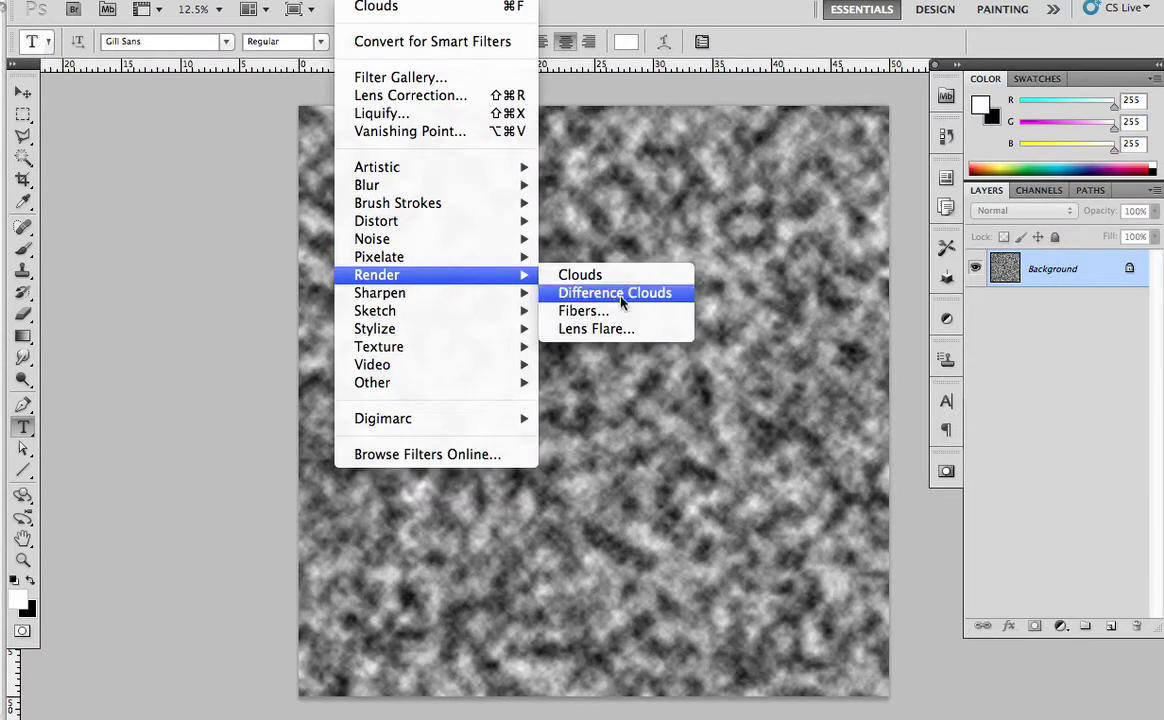
click(612, 296)
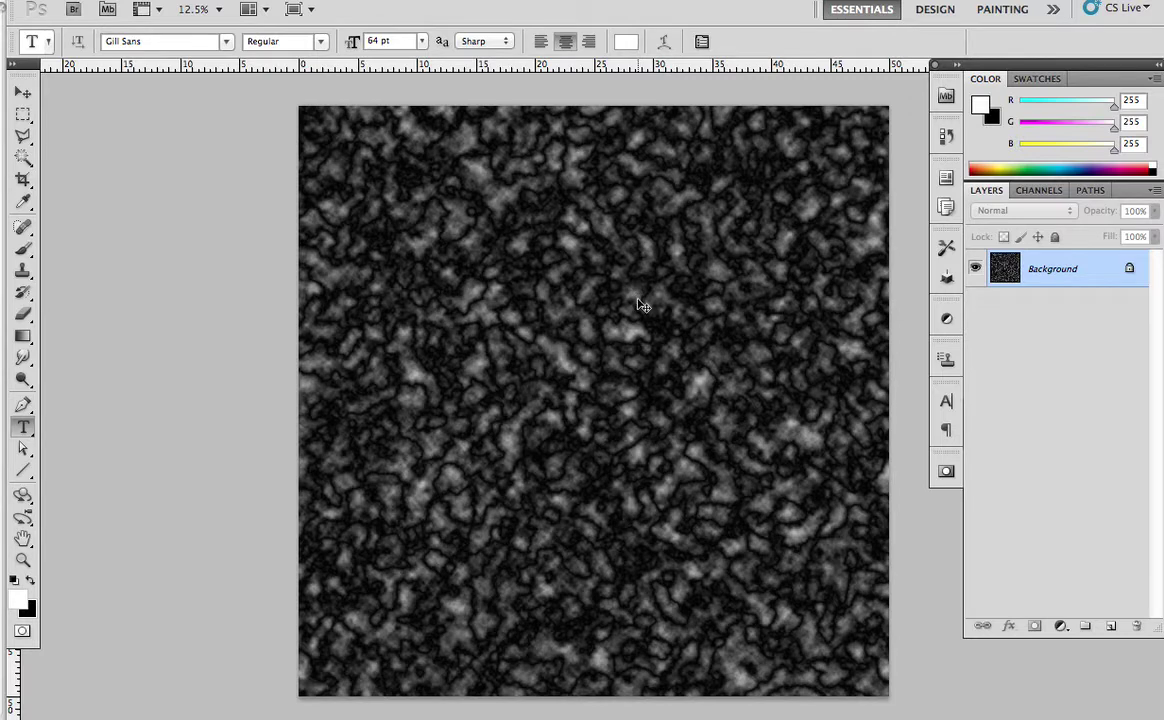
key(ctrl+i)
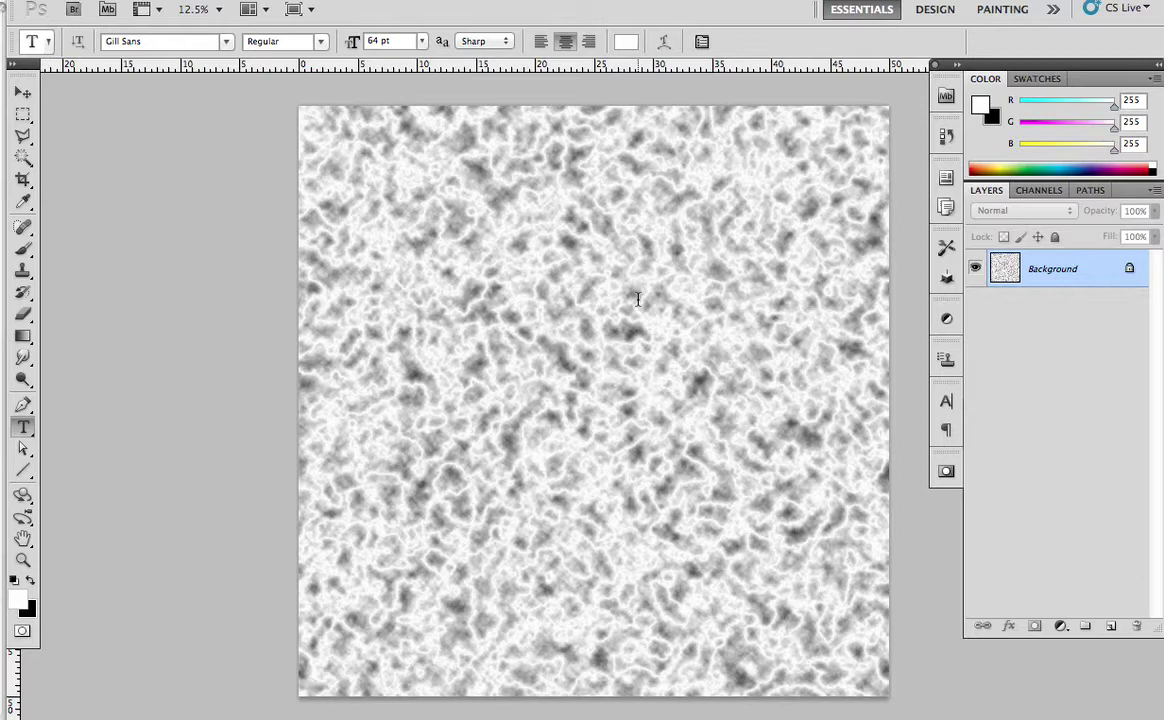
- Add a Levels adjustment with black point about 97 and midtones 0.69
click(946, 318)
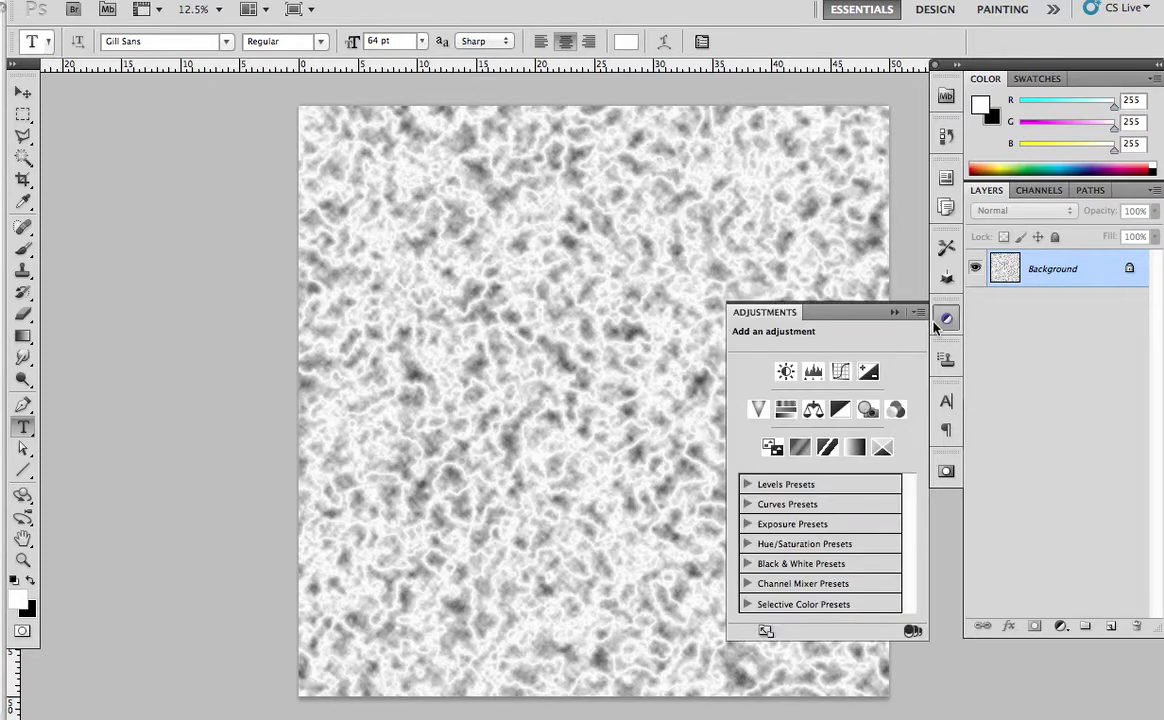
click(813, 371)
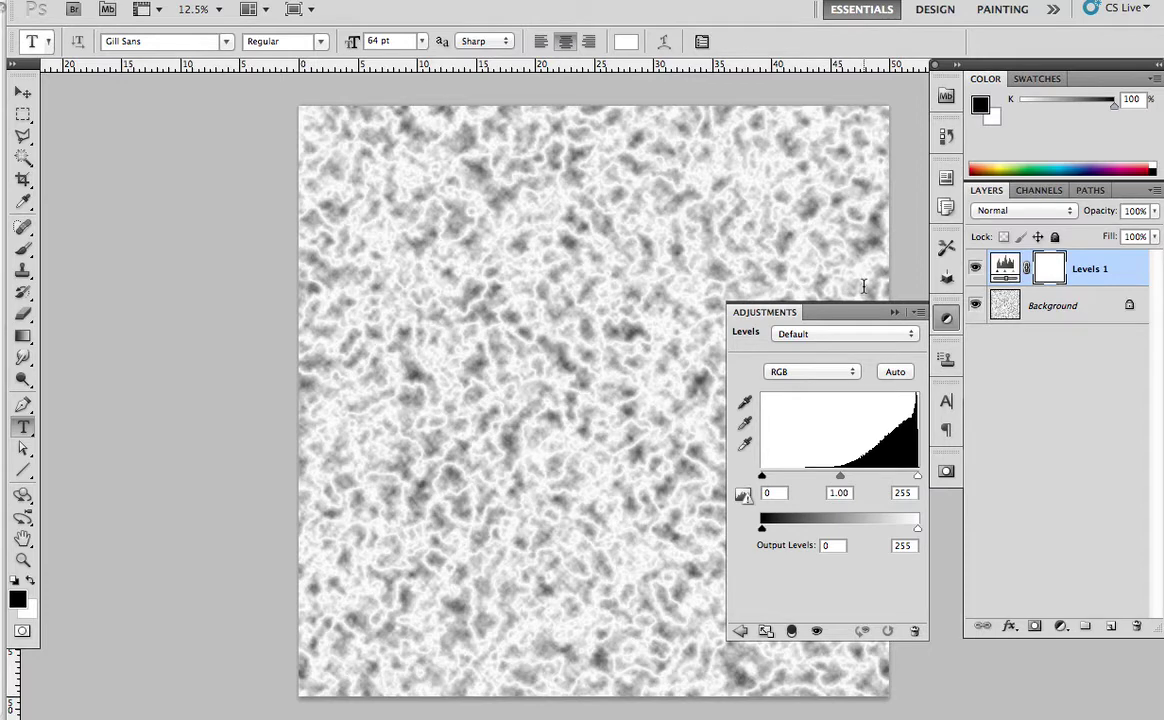
click(548, 0)
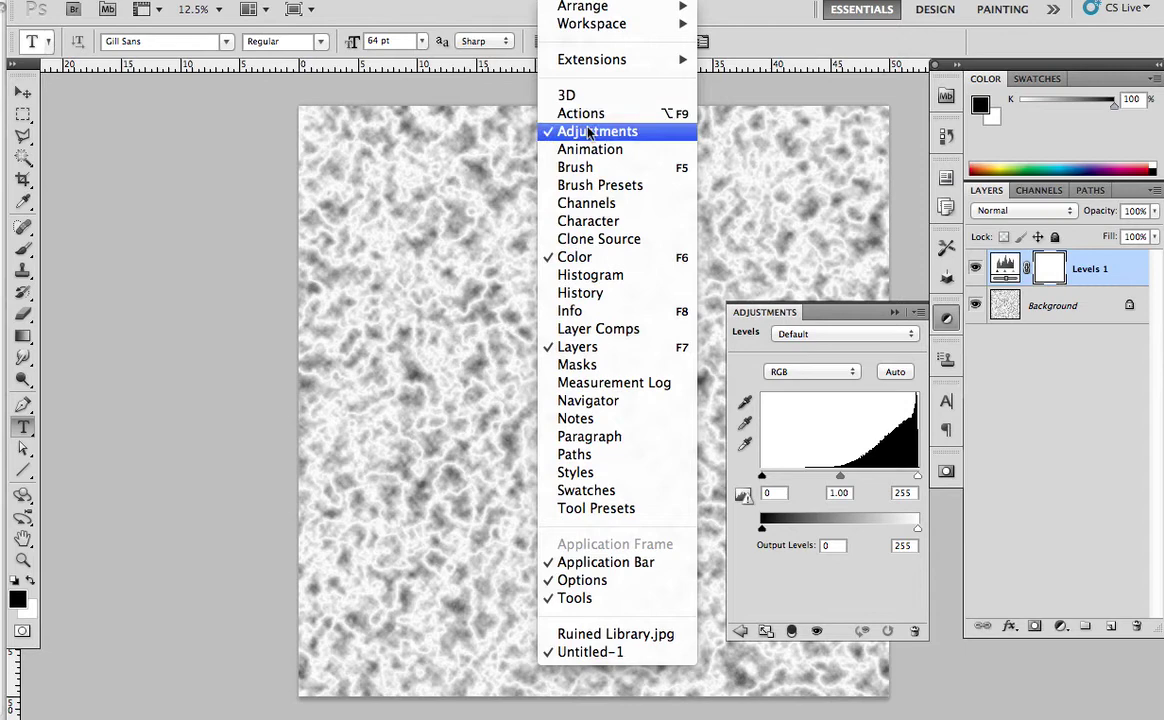
key(Escape)
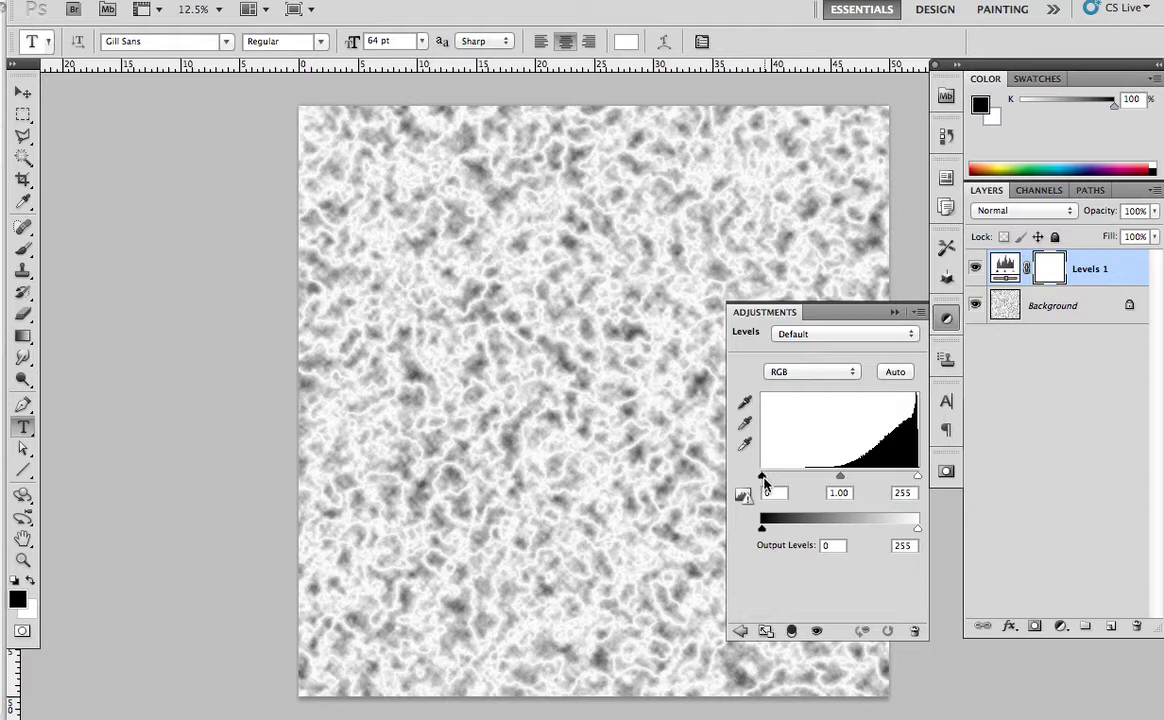
drag(764, 482, 822, 485)
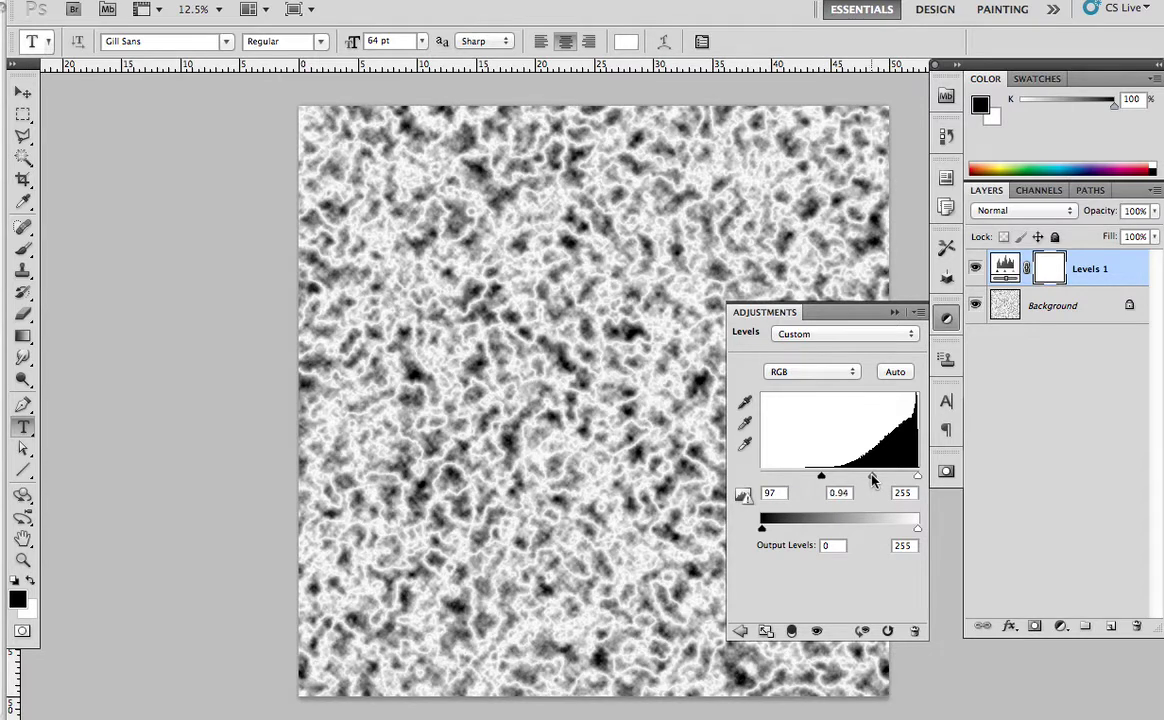
drag(872, 477, 877, 480)
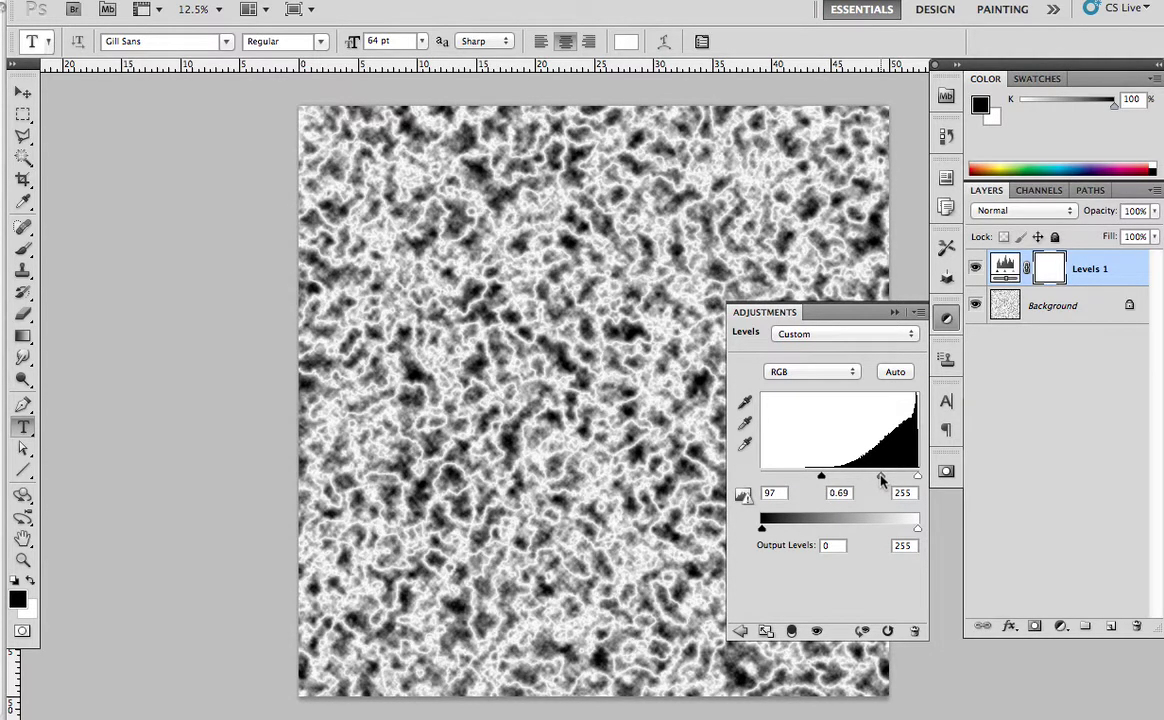
click(894, 313)
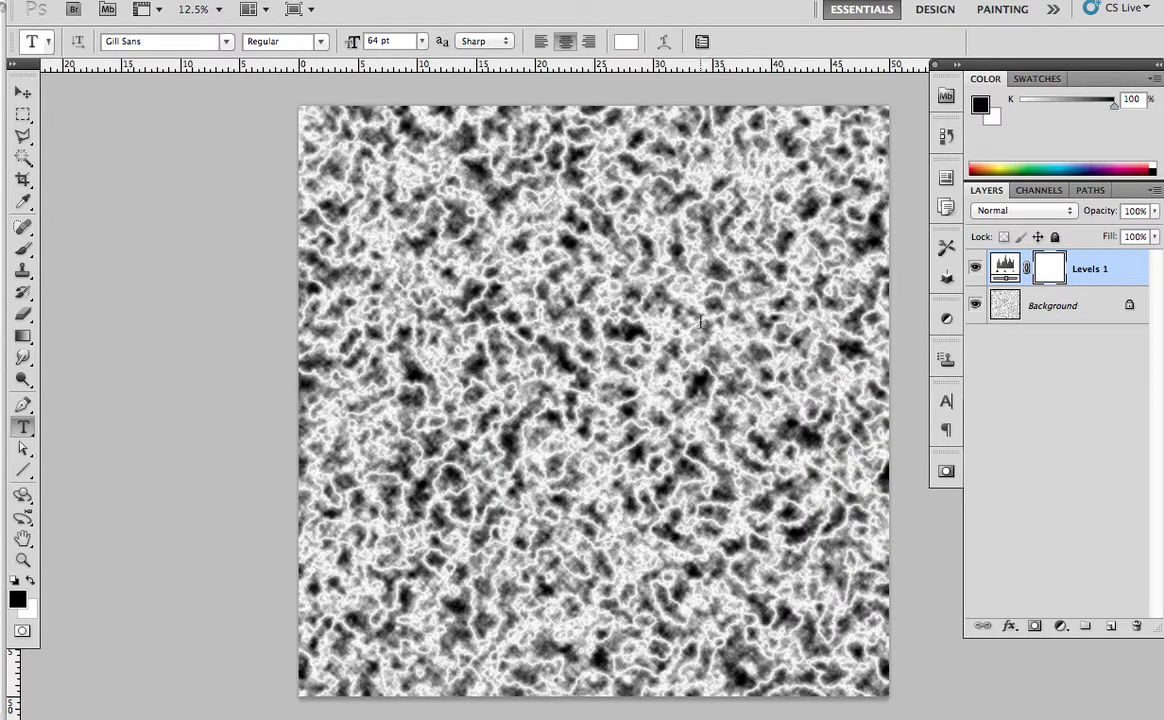
key(b)
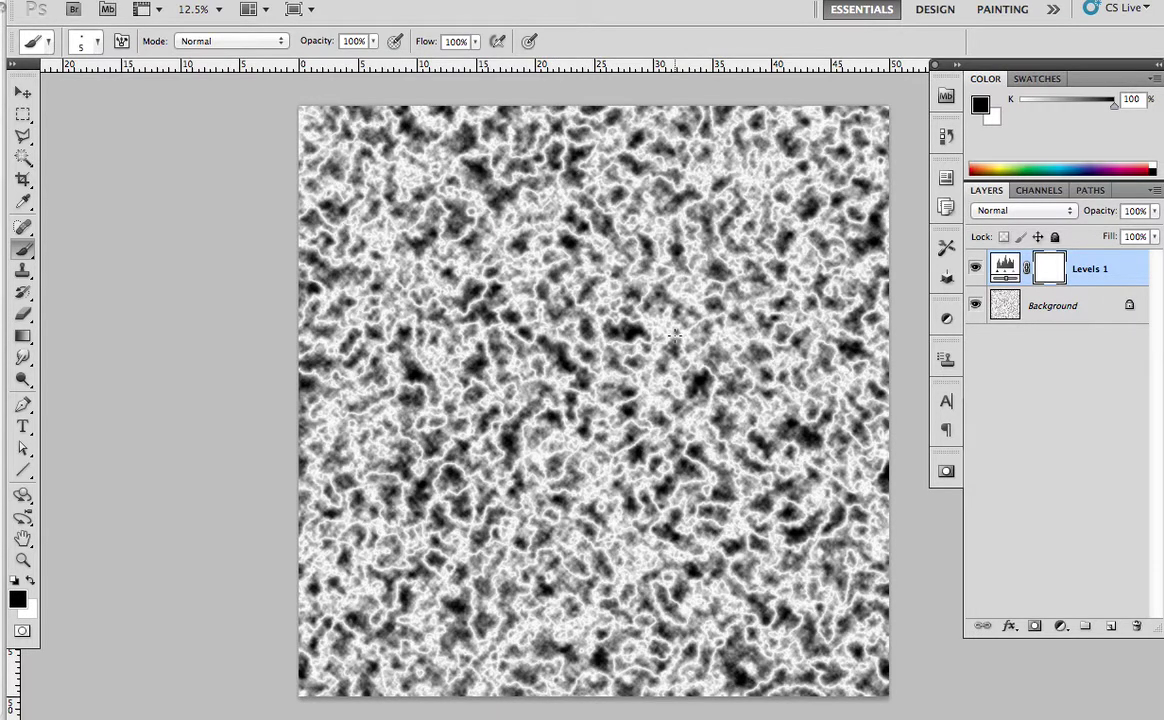
- Merge Levels 1 into the texture and convert Background into Layer 0
right_click(1122, 276)
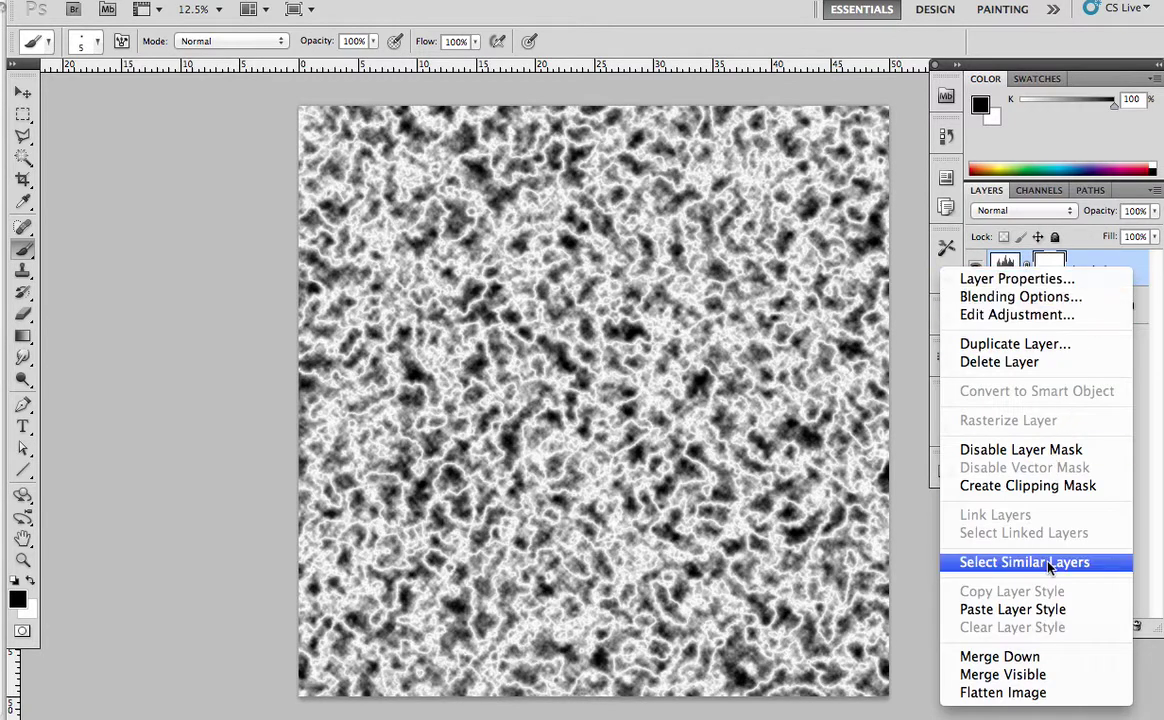
click(1040, 656)
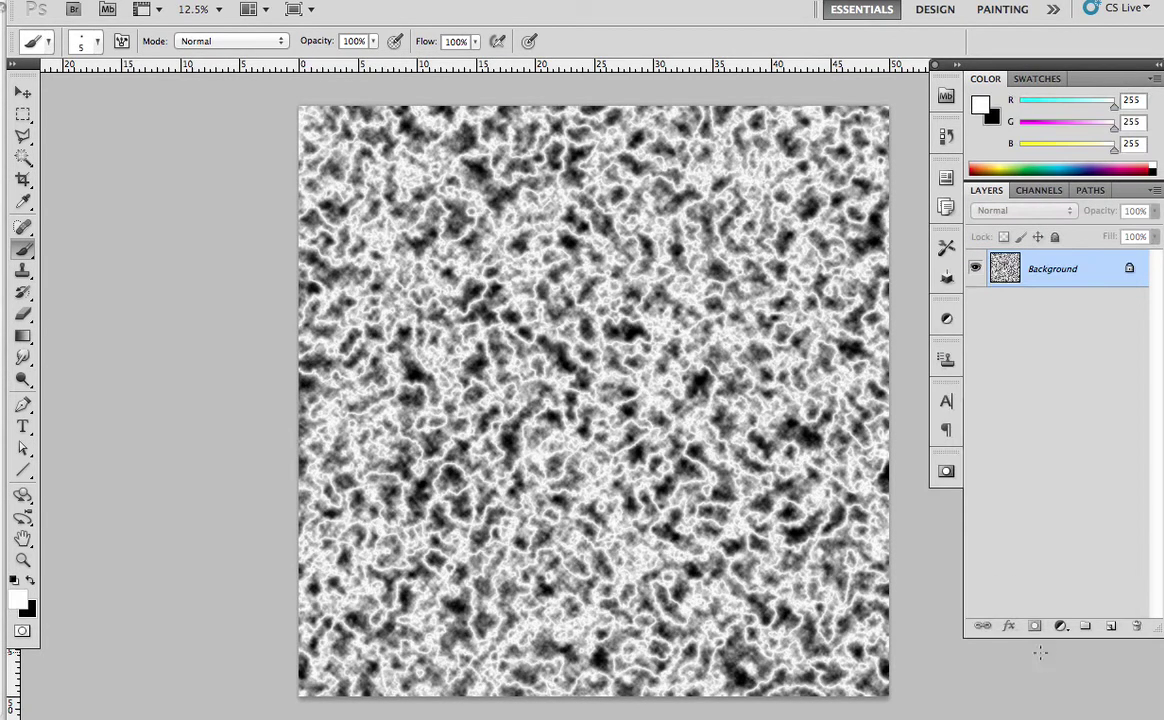
double_click(1114, 280)
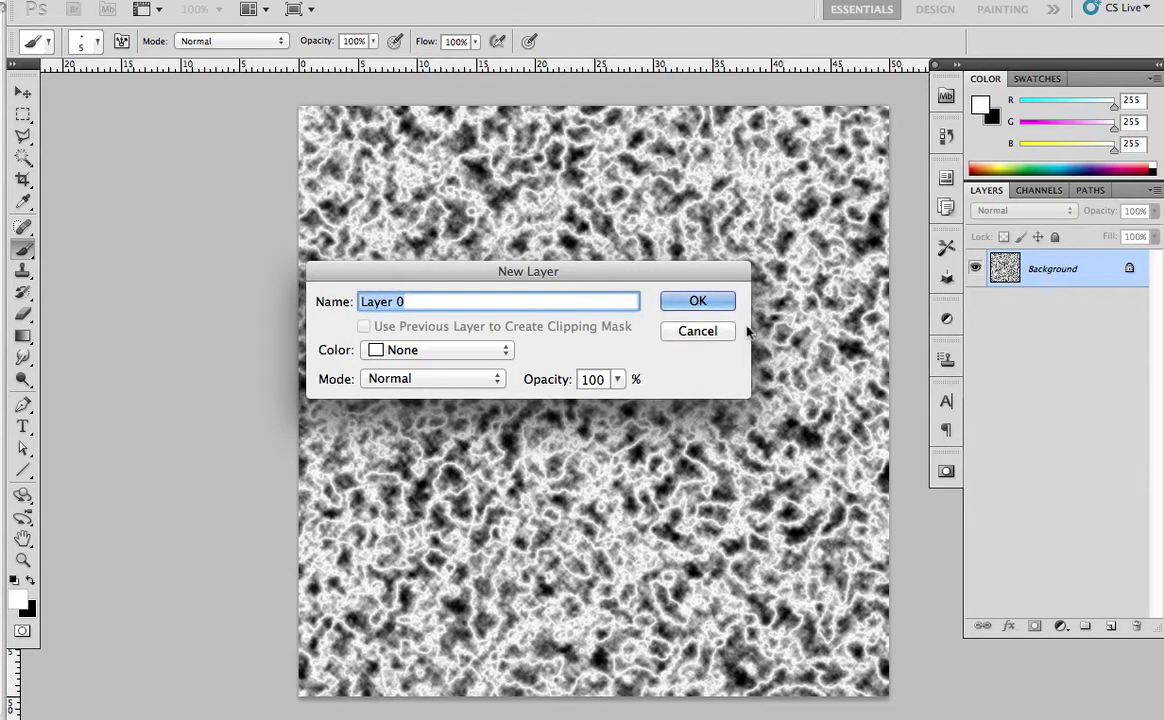
click(724, 304)
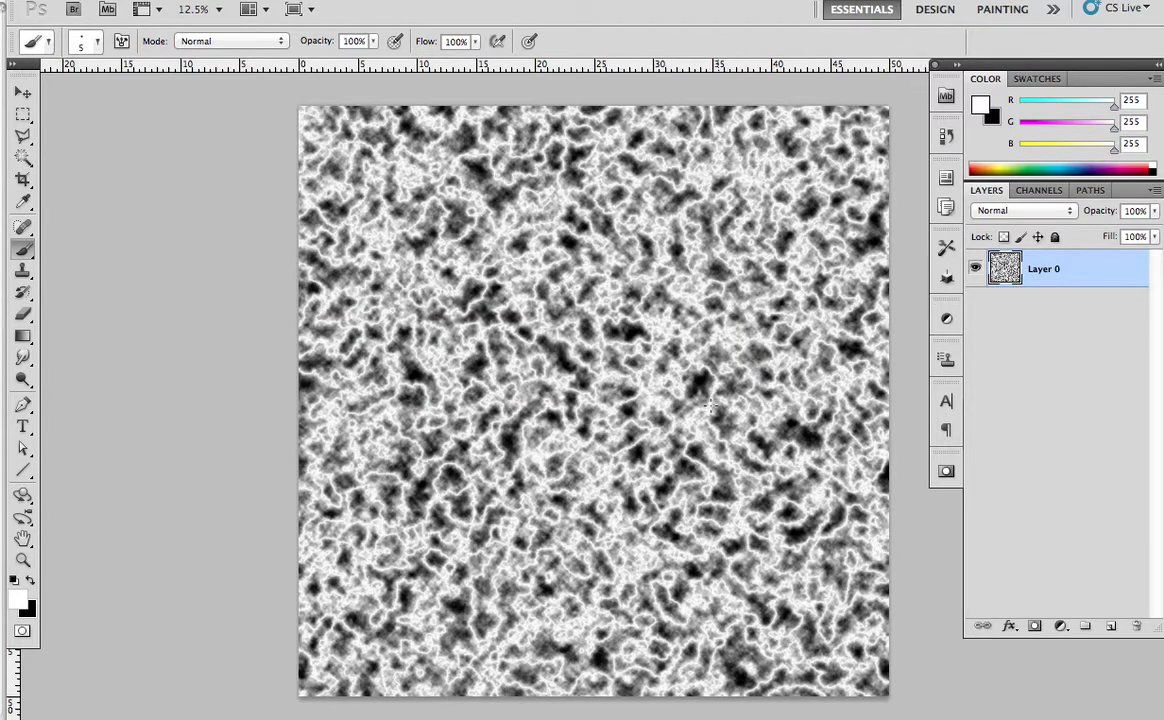
scroll(710, 405, right, 2)
scroll(709, 405, right, 2)
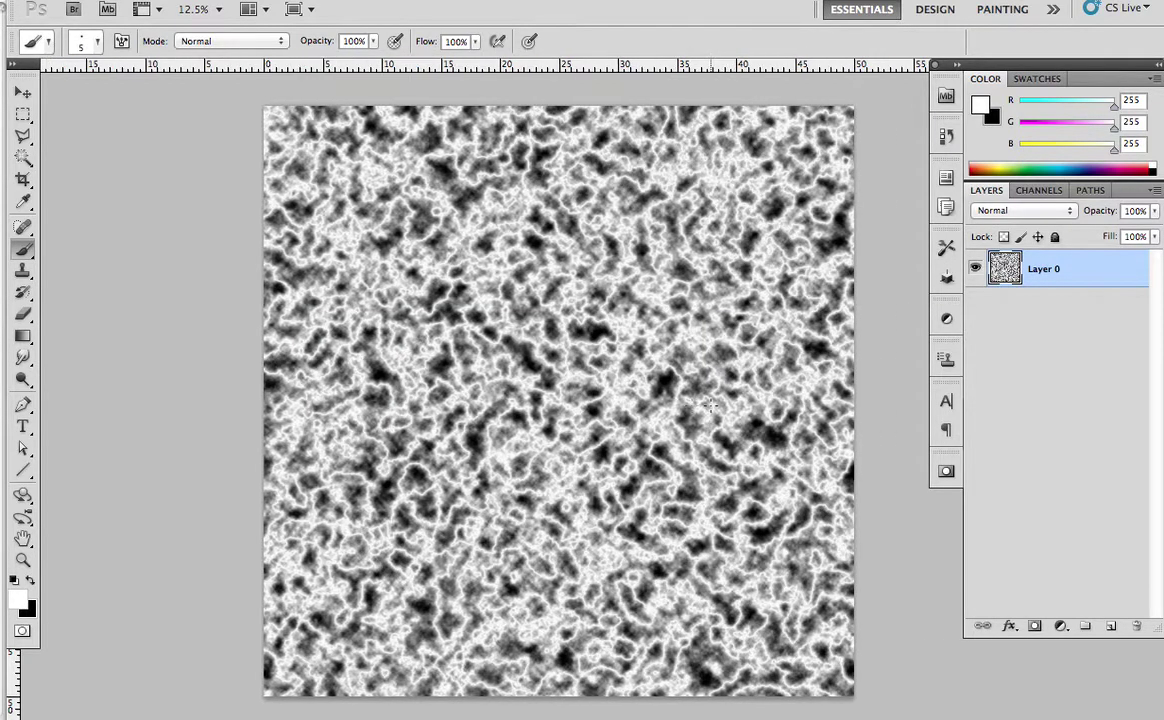
- Stretch the texture layer to 200% width
key(ctrl+t)
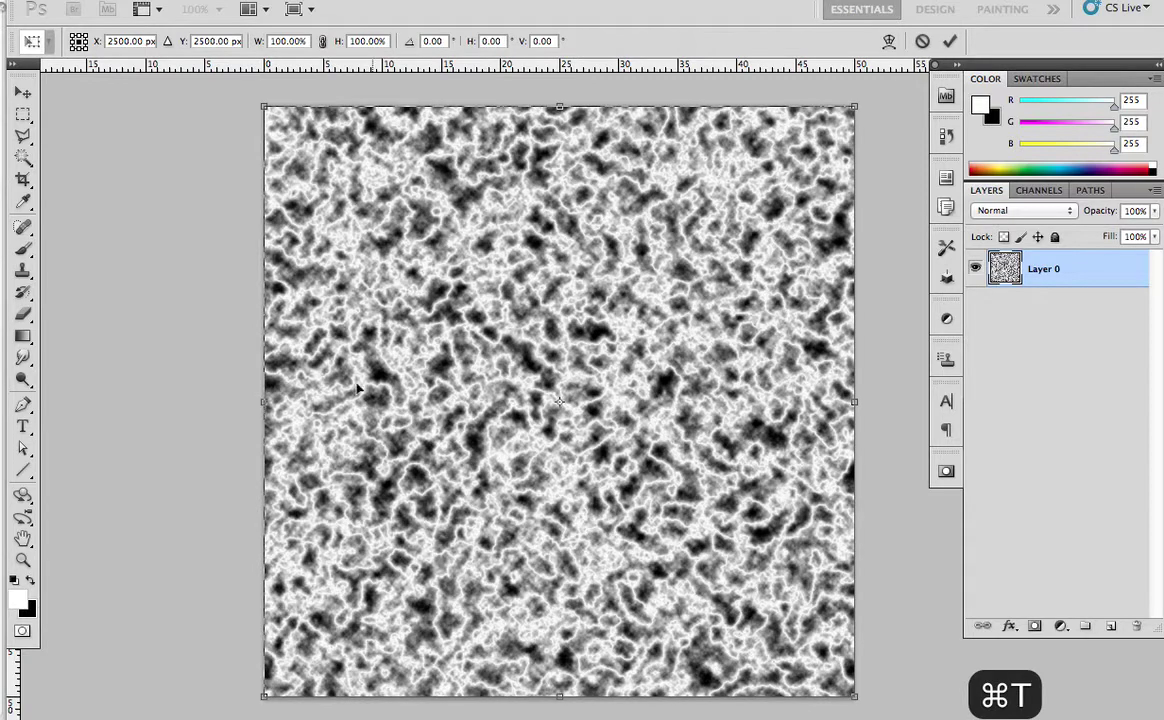
click(295, 41)
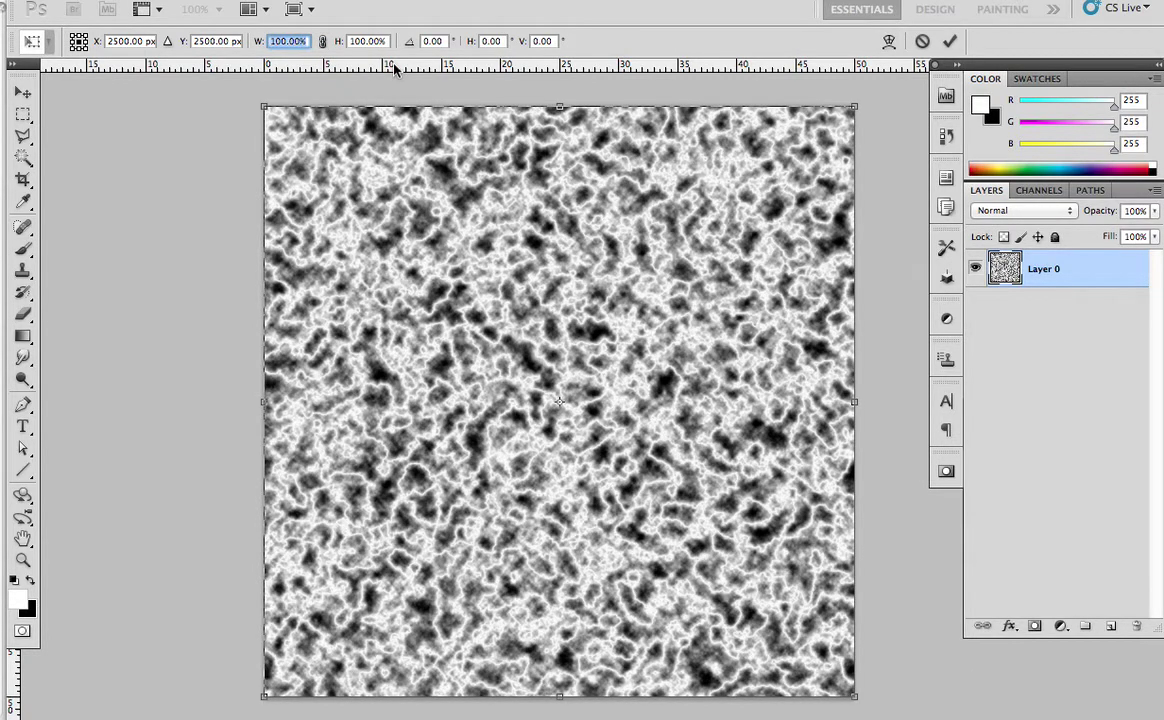
text(230)
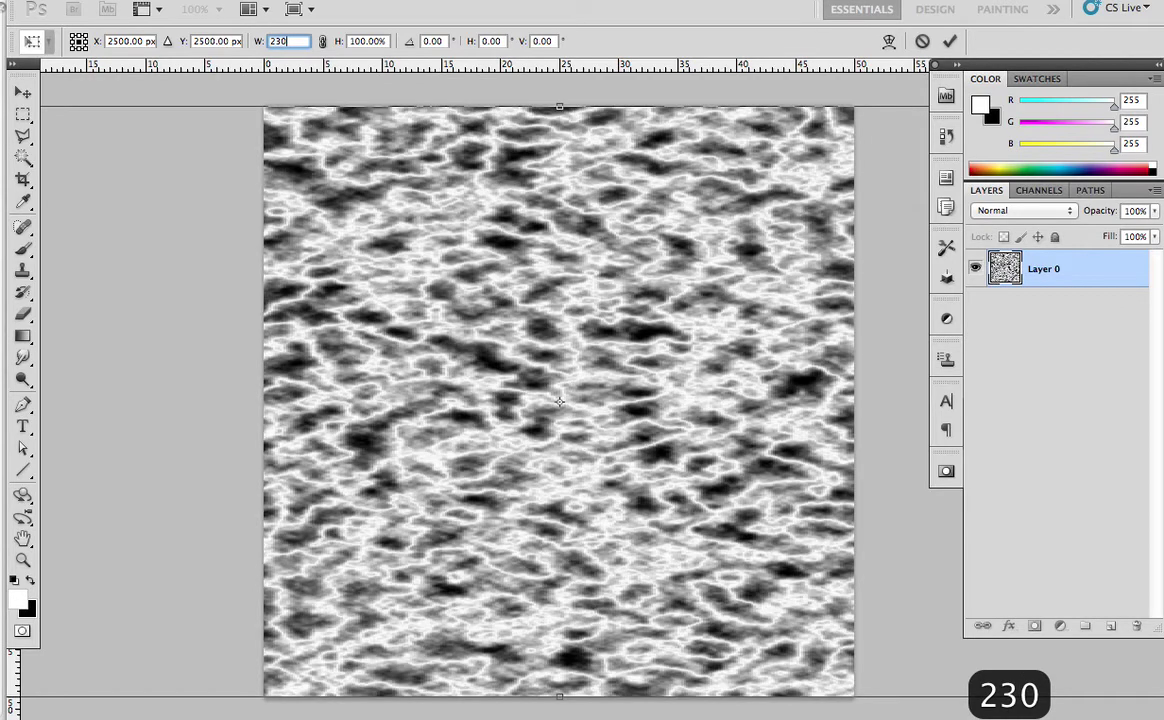
key(Left)
key(BackSpace)
text(0)
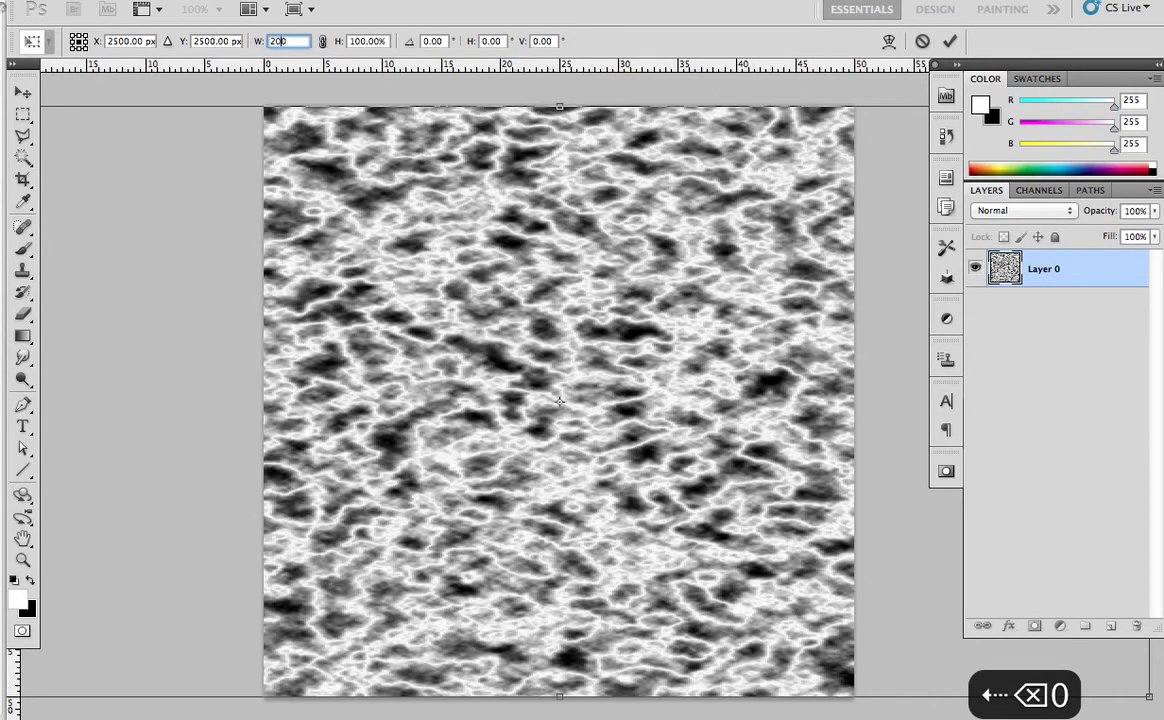
key(Return)
key(Return)
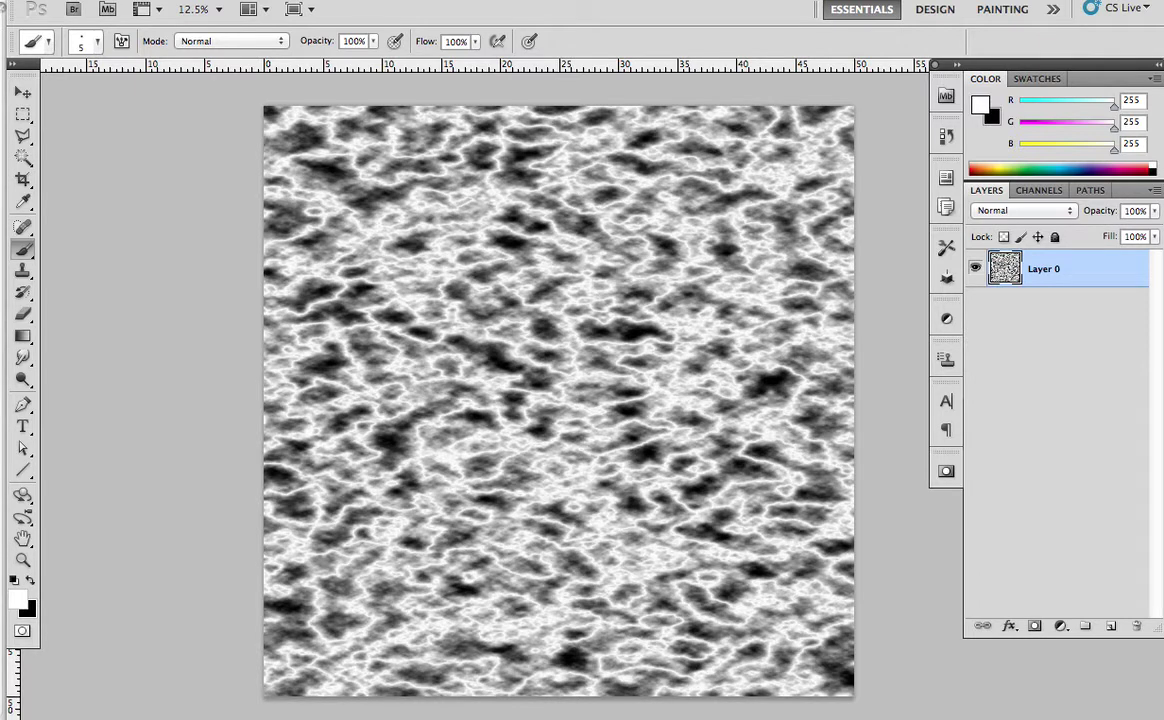
- Copy the entire texture and return to the ruined library map document
key(ctrl+a)
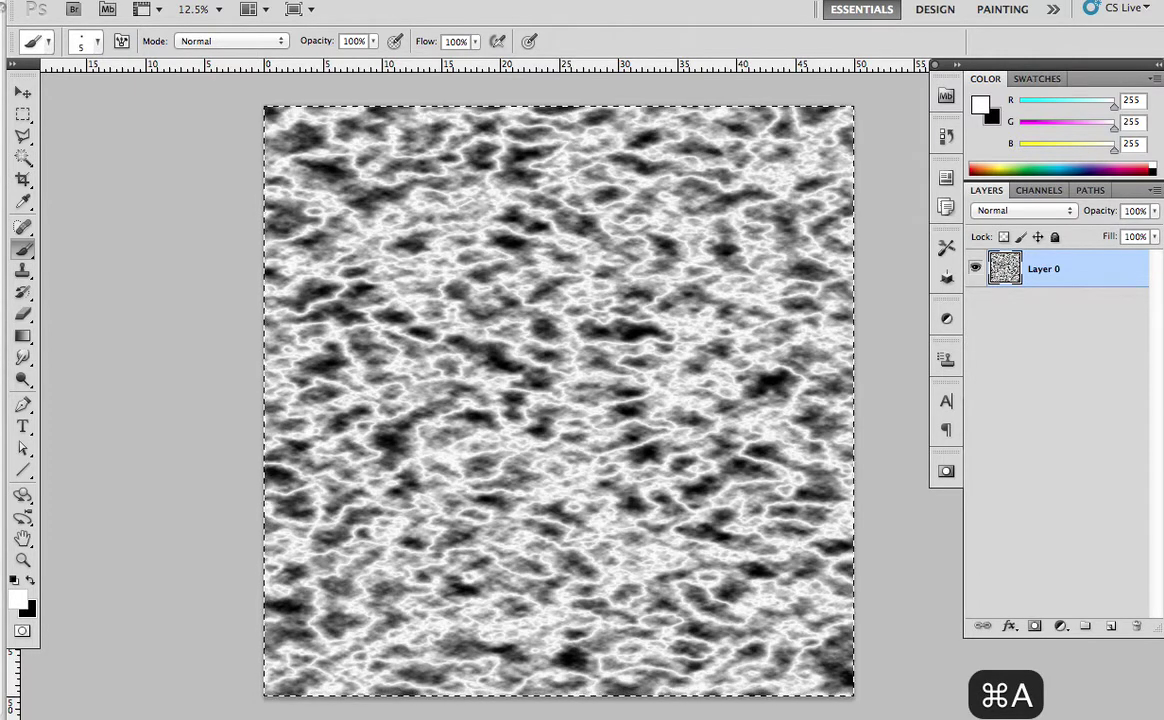
key(ctrl+c)
key(ctrl+grave)
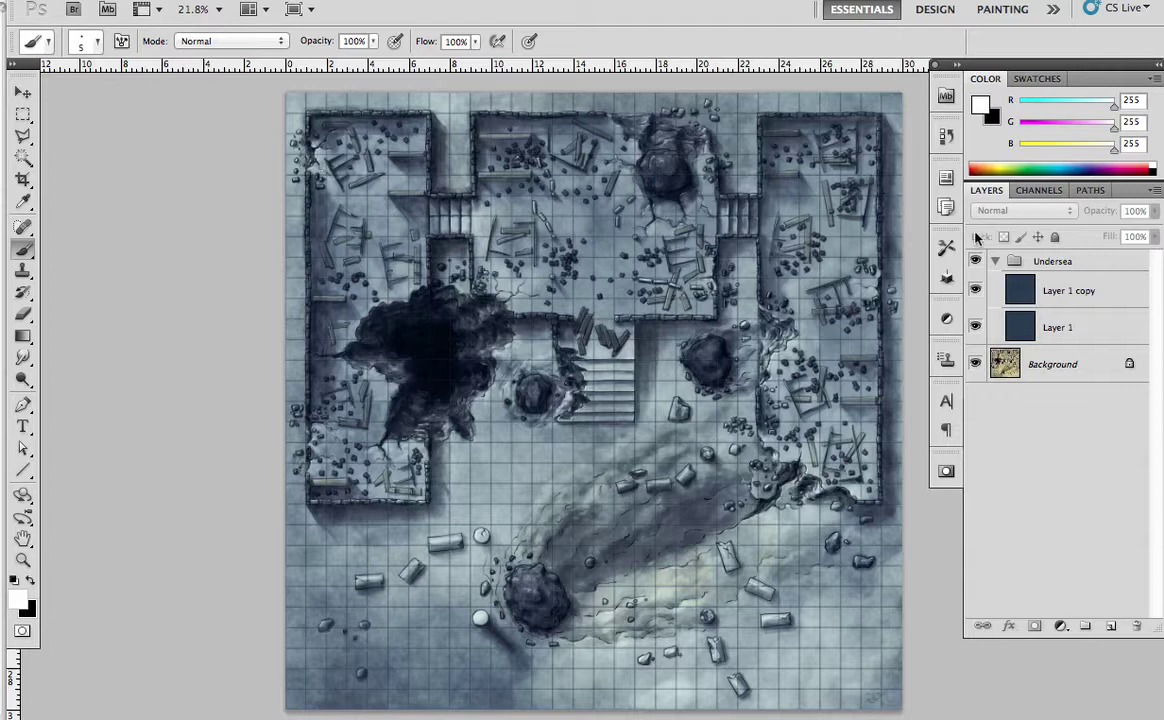
- Paste the texture as Layer 2 above Layer 1 copy in the Undersea group
click(1030, 263)
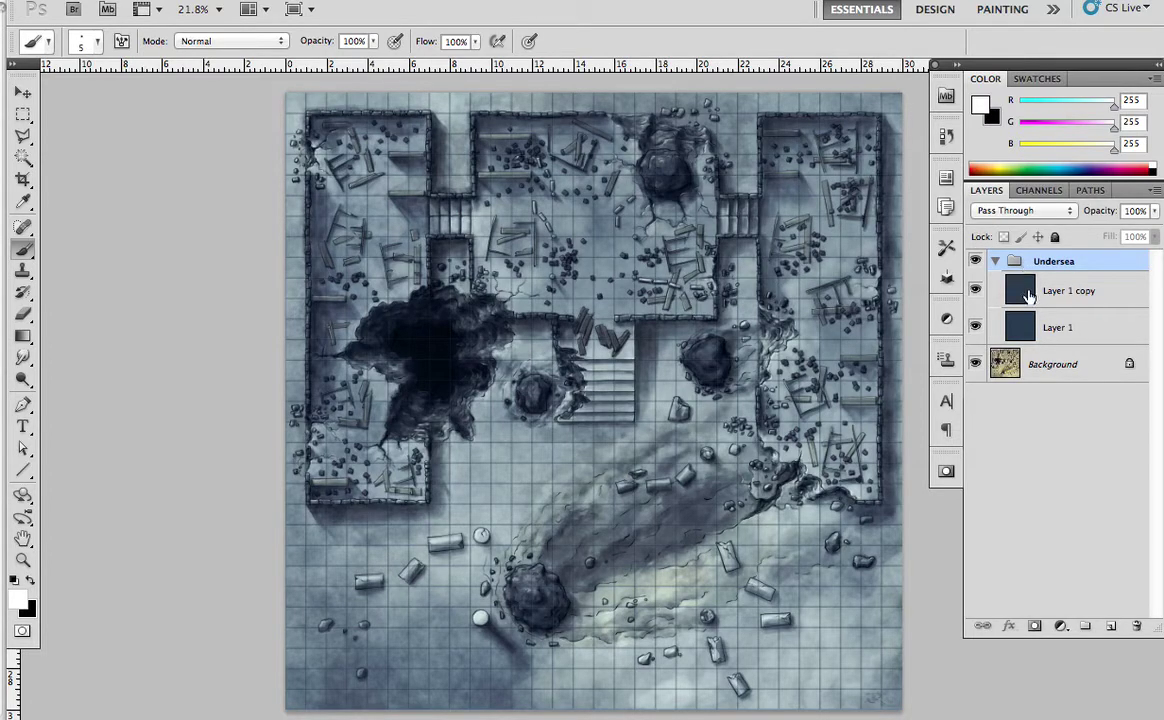
click(1062, 289)
key(super+v)
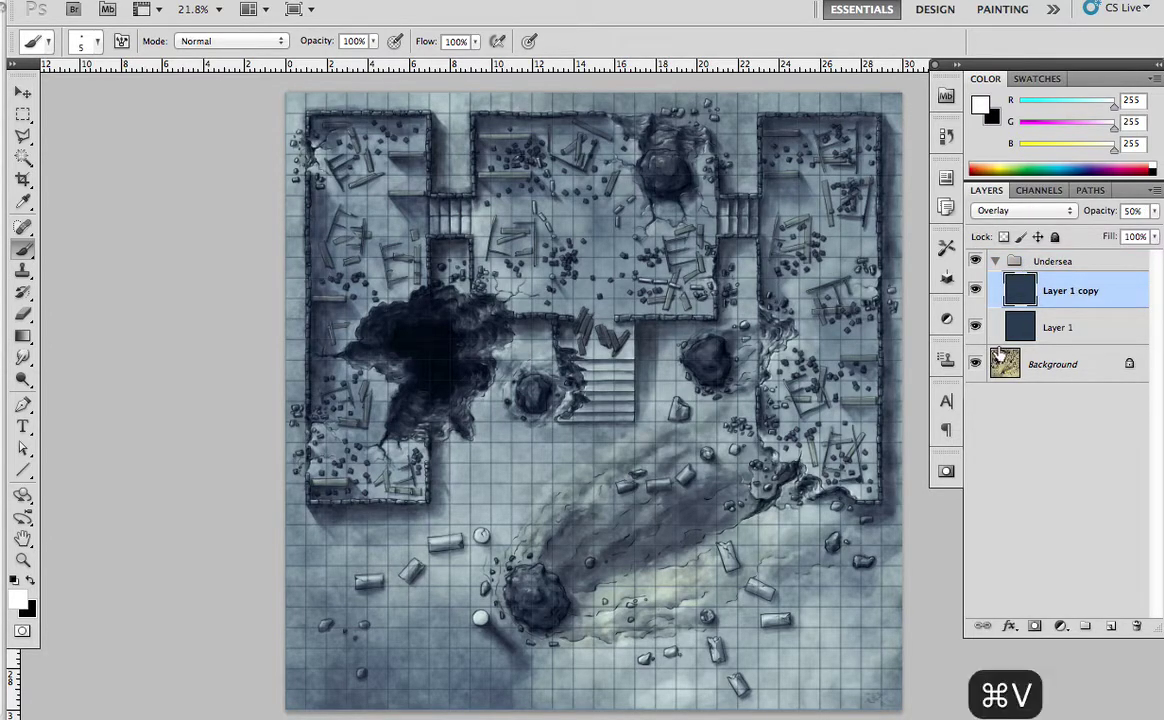
- Scale the pasted texture down to about 60% and reposition it over the map
key(super+t)
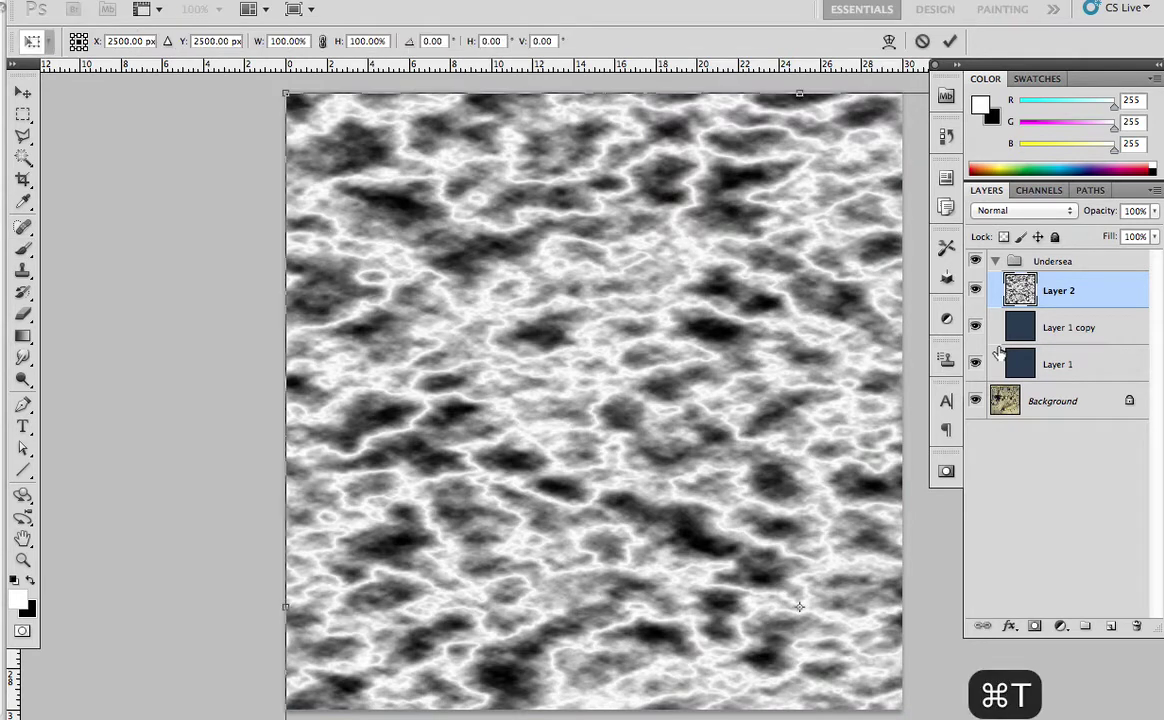
key(super+0)
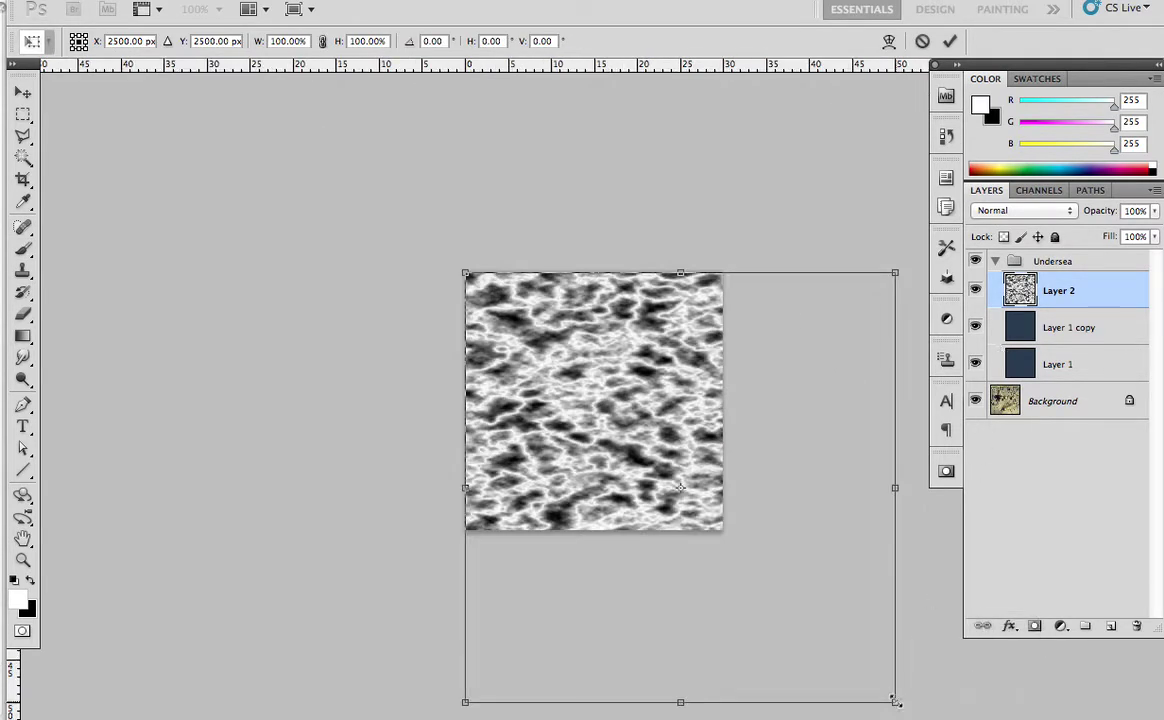
mouse_move(895, 702)
mouse_down()
mouse_move(688, 438)
mouse_move(625, 378)
mouse_up()
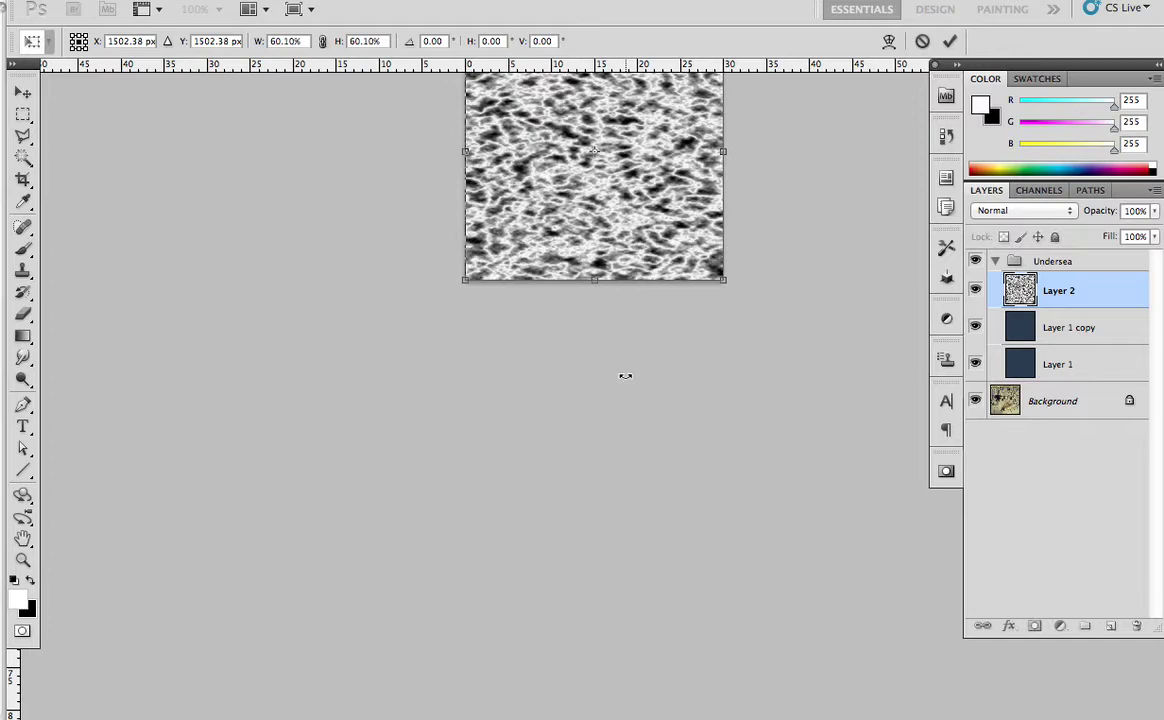
drag(625, 378, 700, 425)
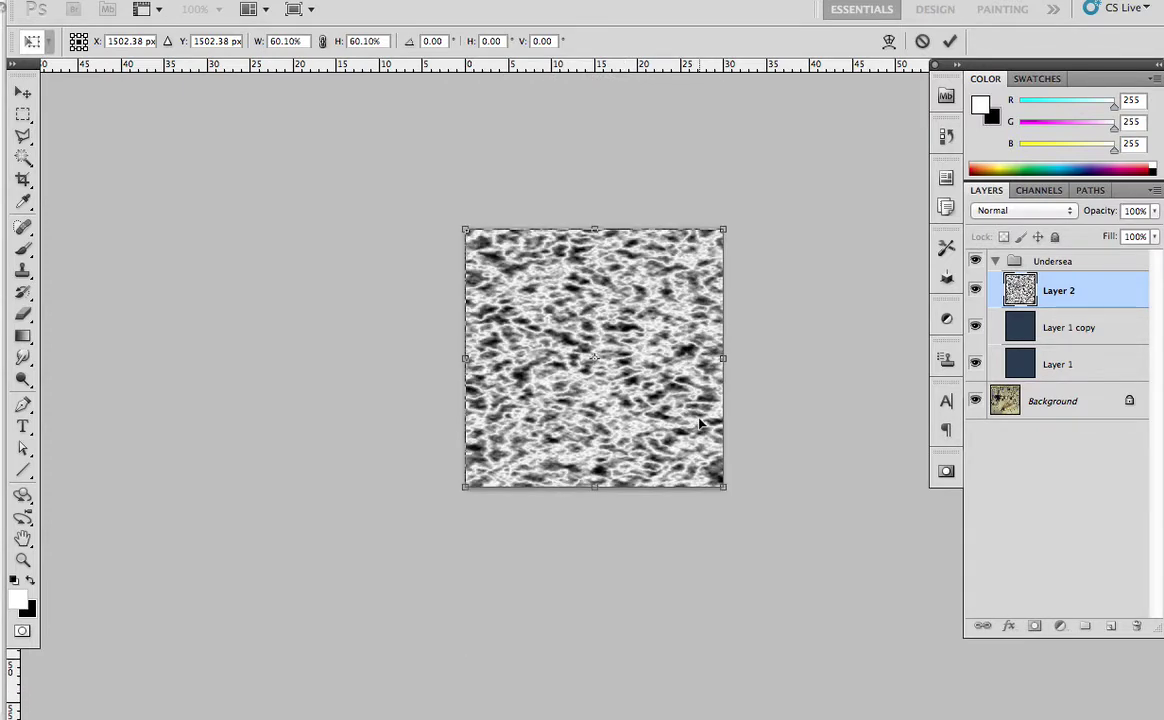
key(Return)
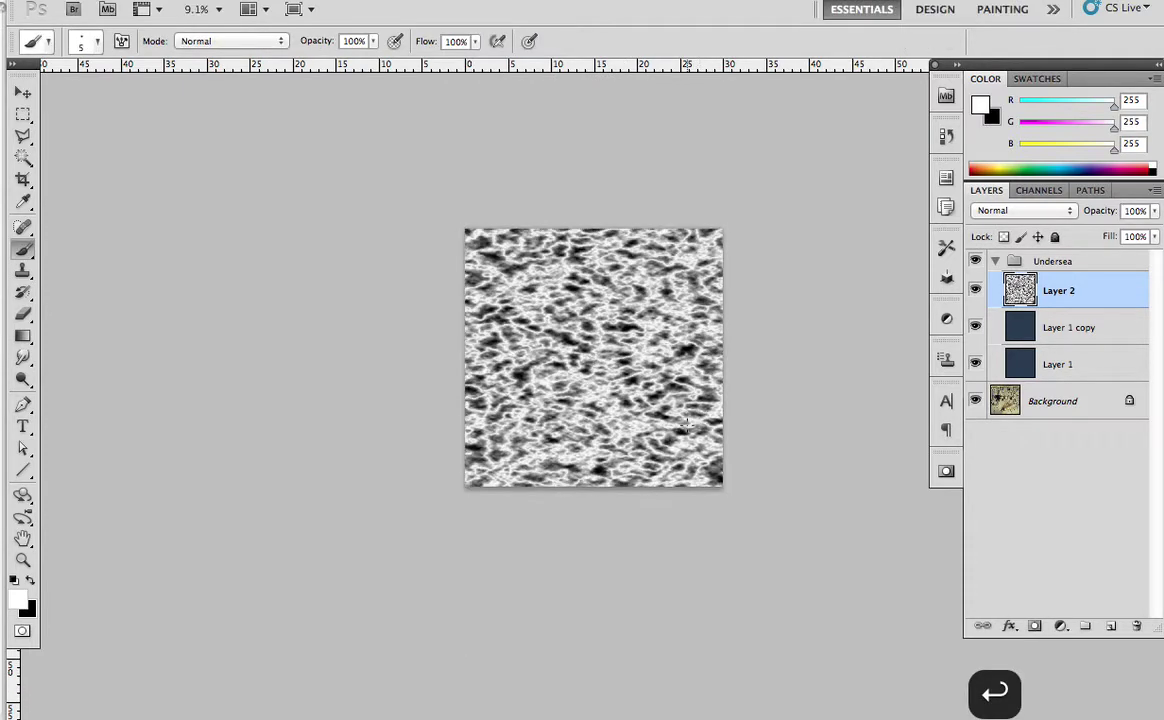
- Blend Layer 2's caustic texture as Multiply at 30% opacity after briefly trying Color Burn
key(super+0)
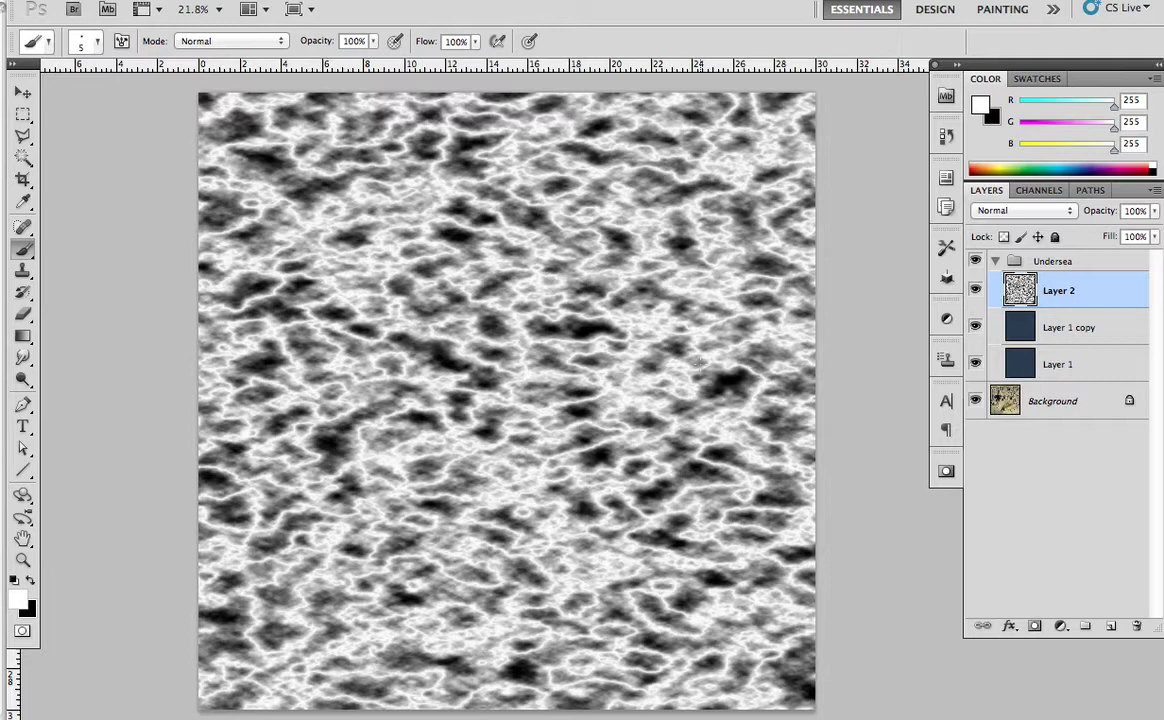
click(996, 214)
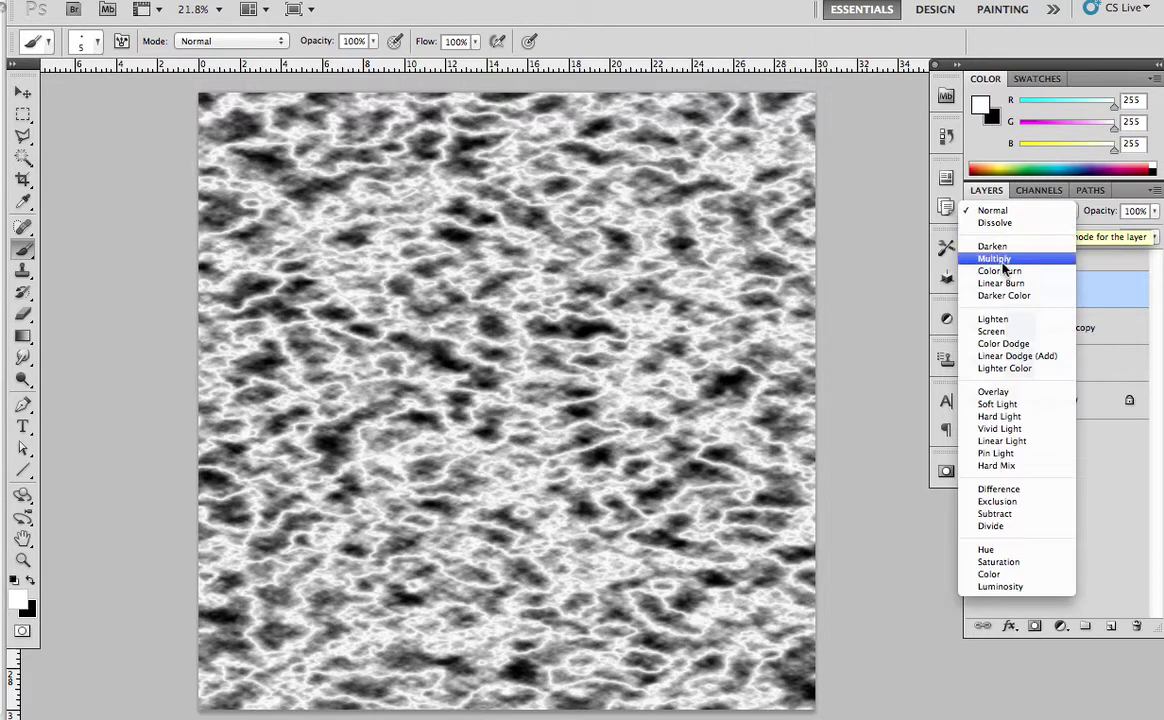
click(1011, 271)
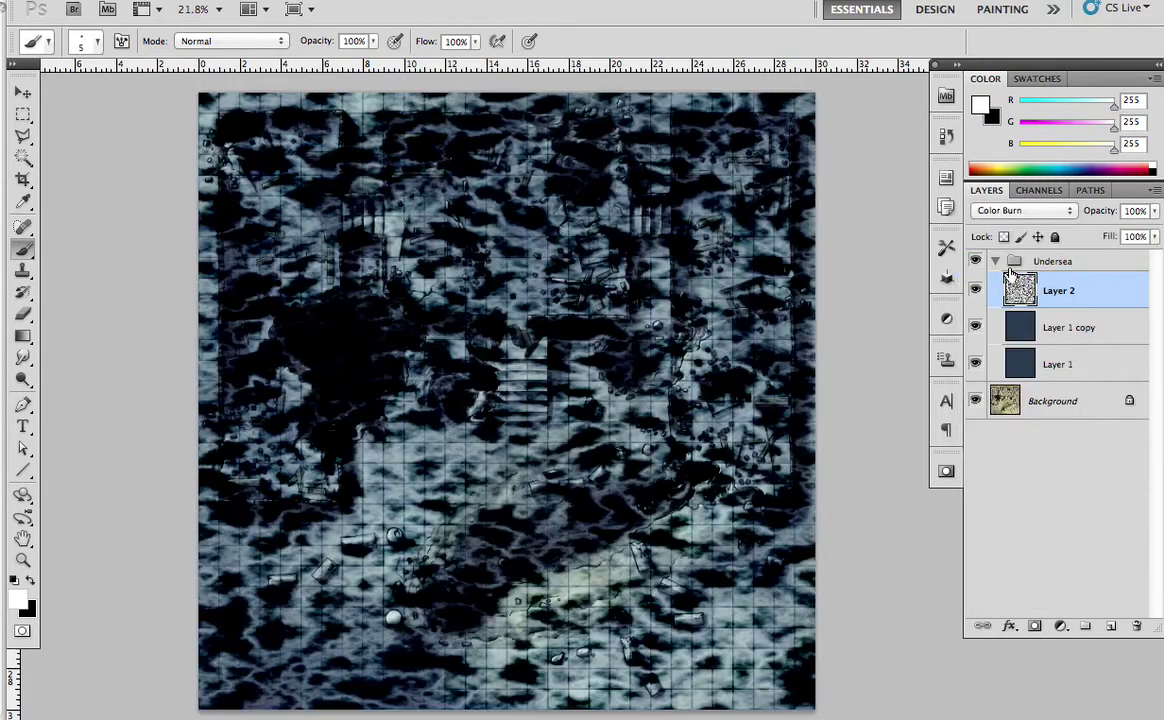
click(1015, 211)
click(1014, 198)
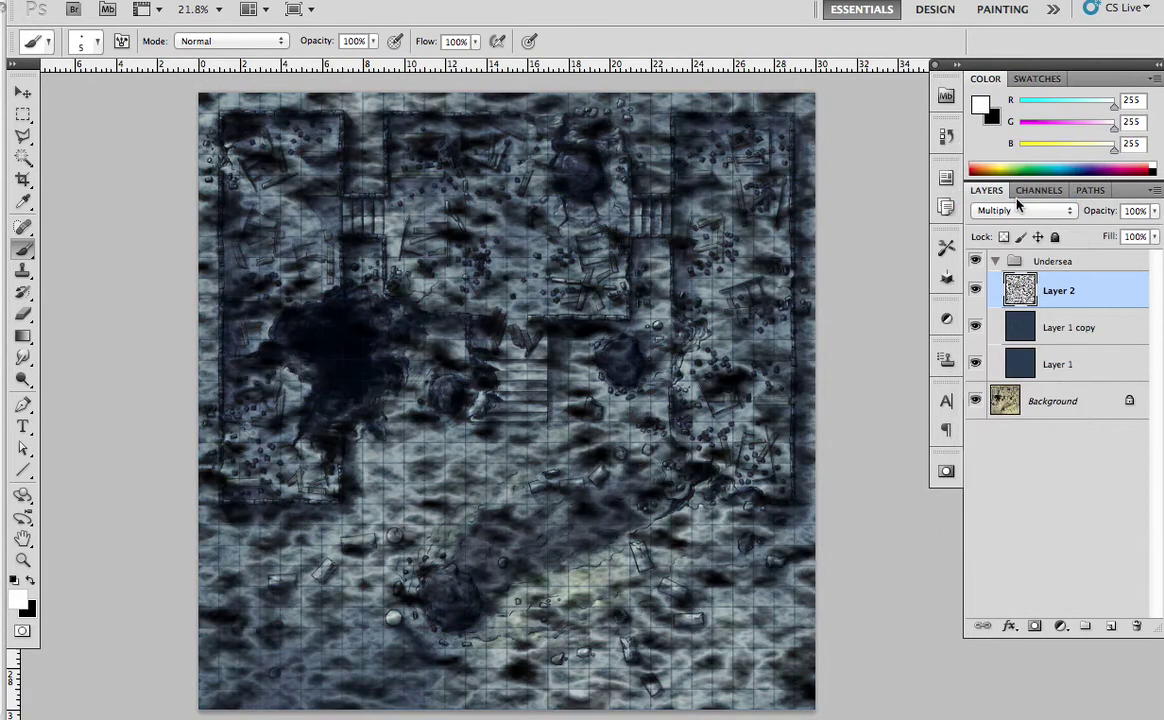
click(1130, 210)
text(30)
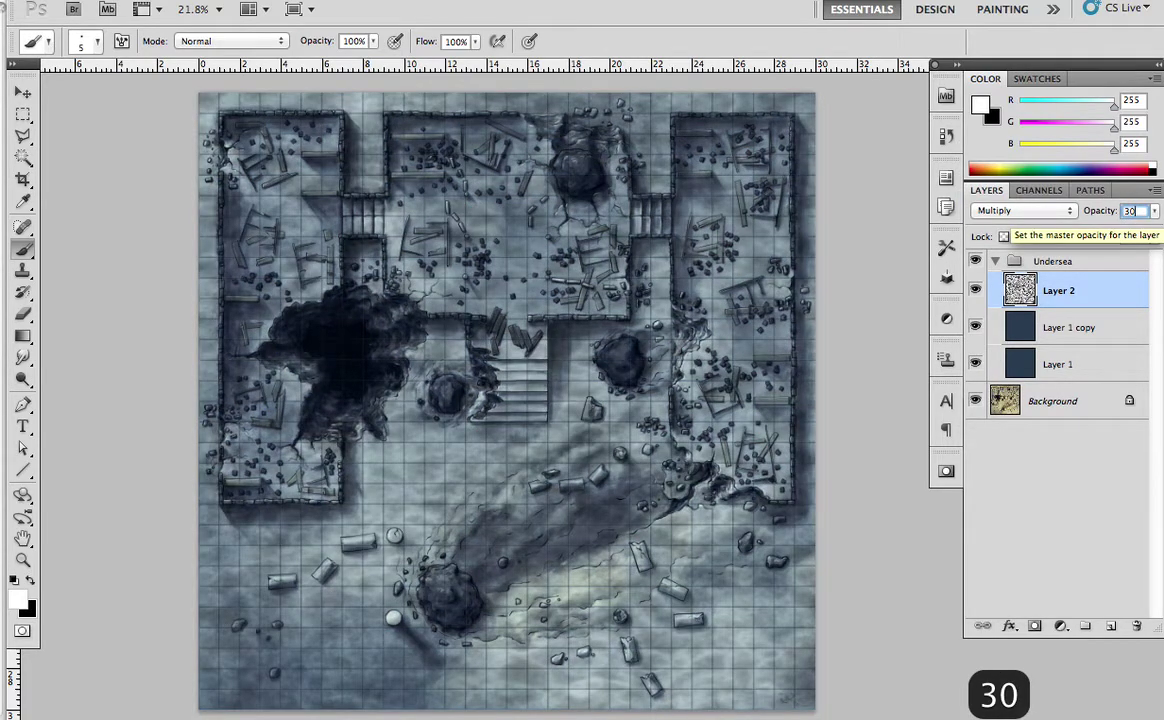
click(1090, 506)
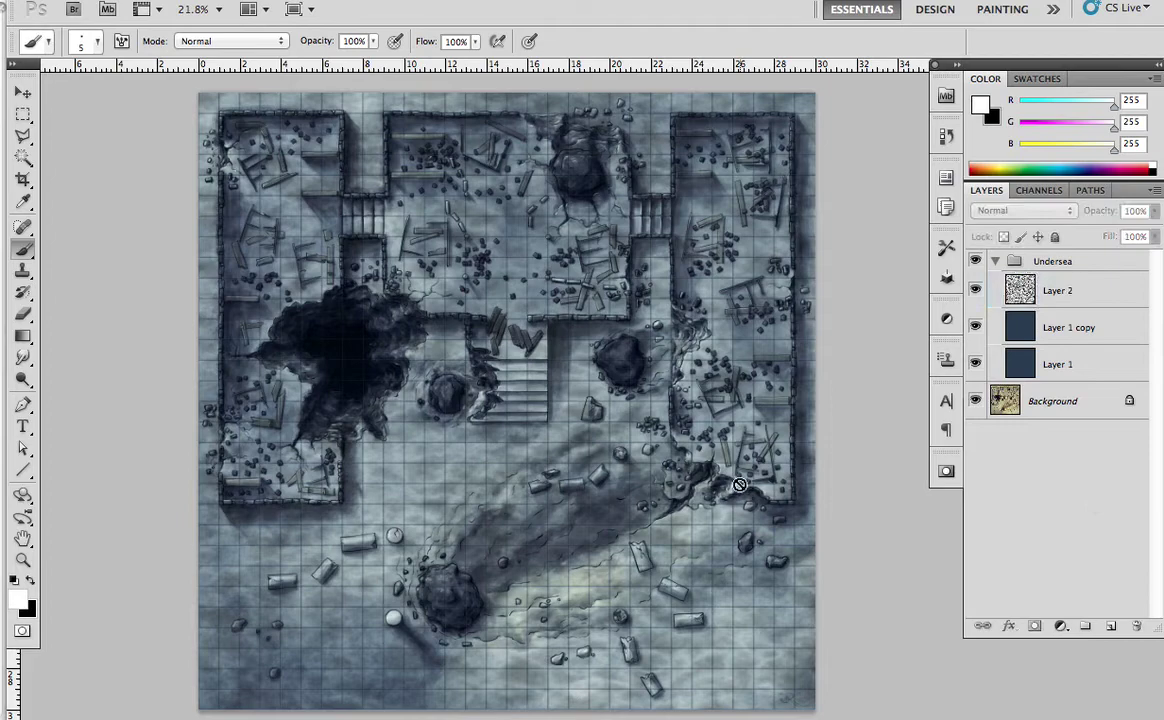
key(super+1)
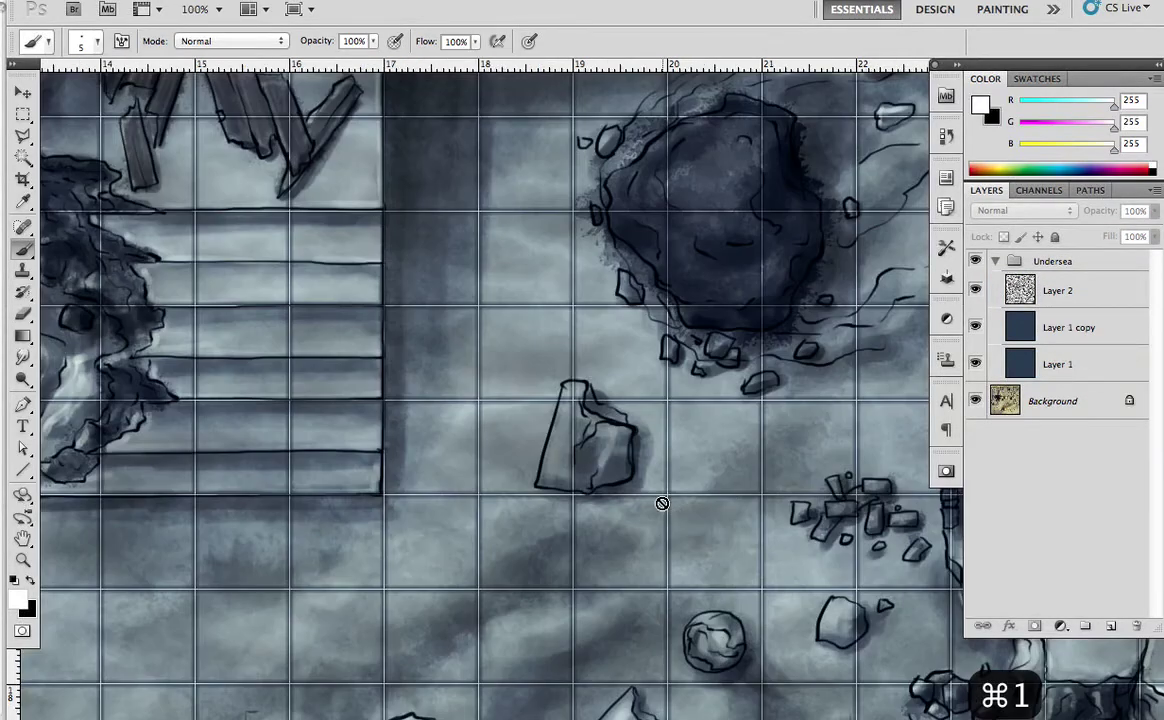
scroll(662, 503, right, 10)
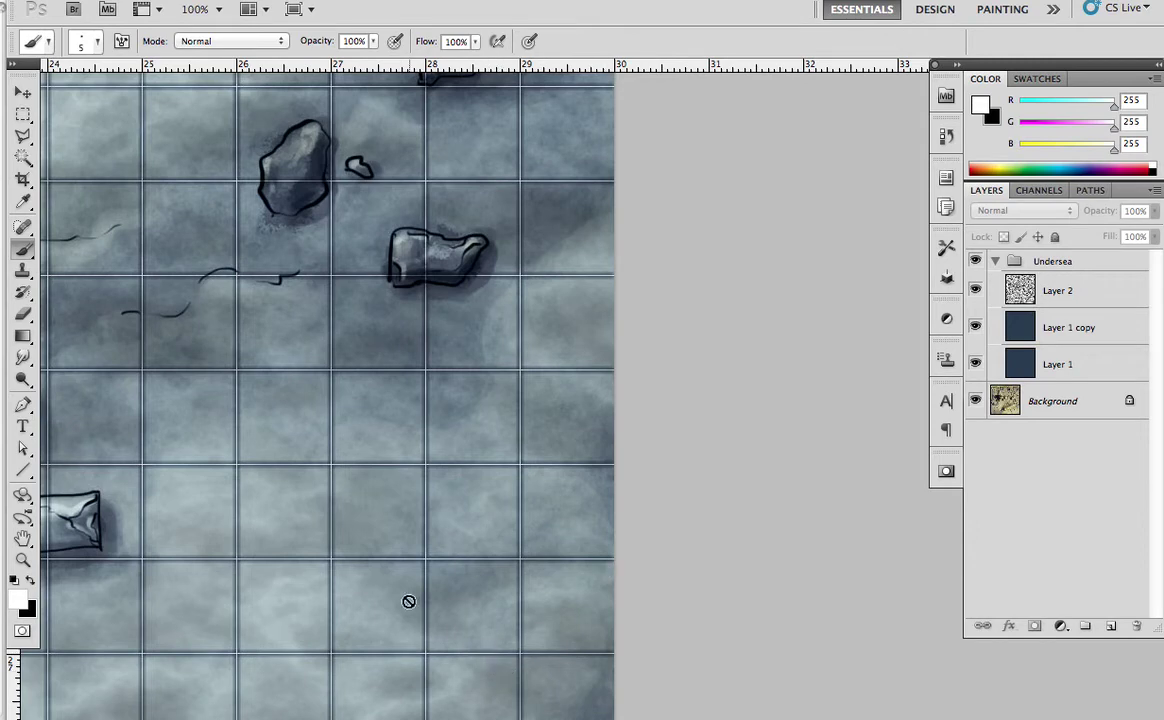
scroll(215, 441, left, 6)
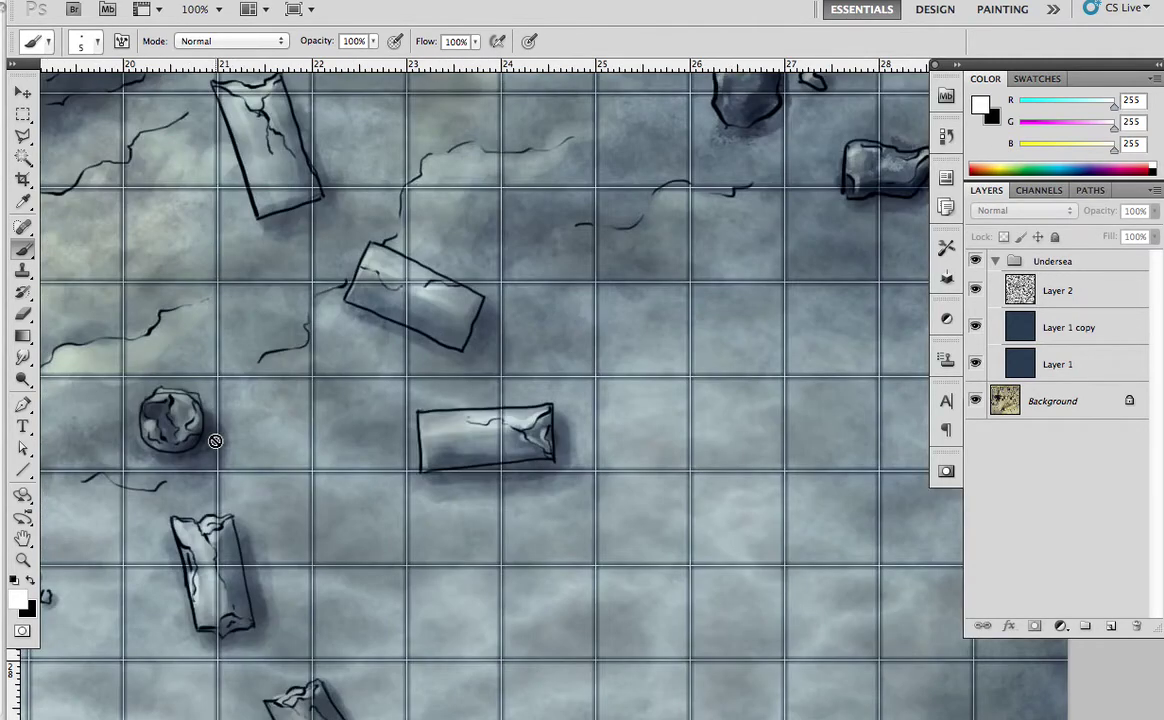
key(super+0)
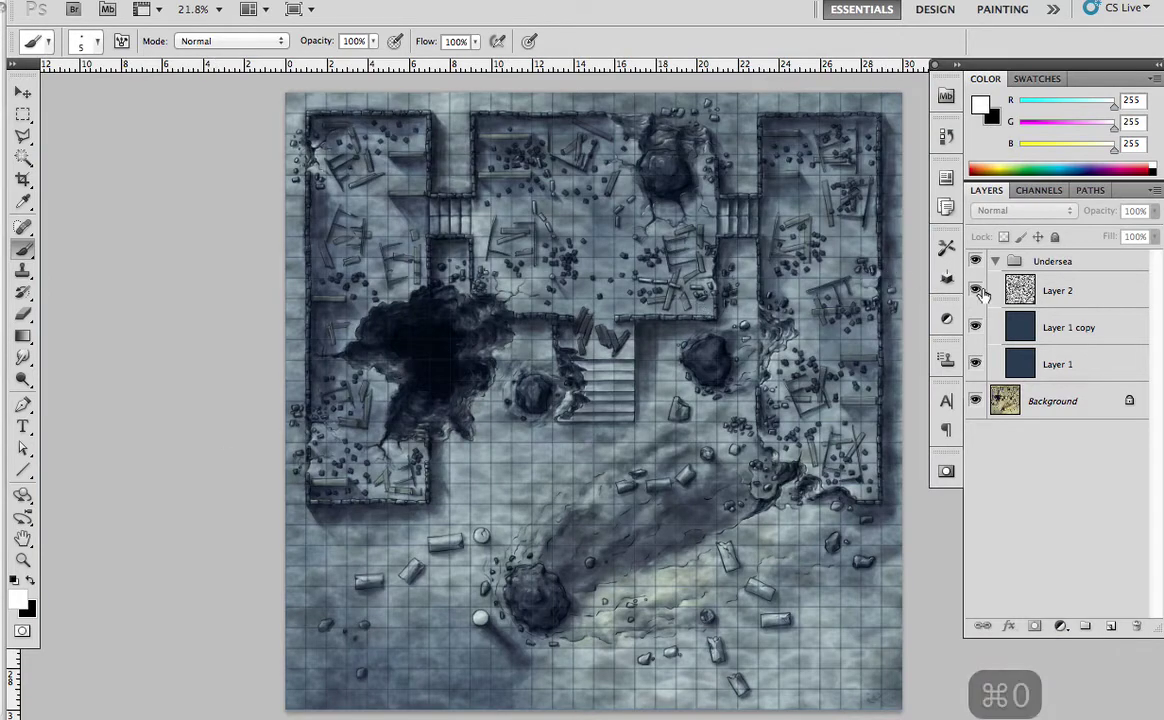
click(976, 290)
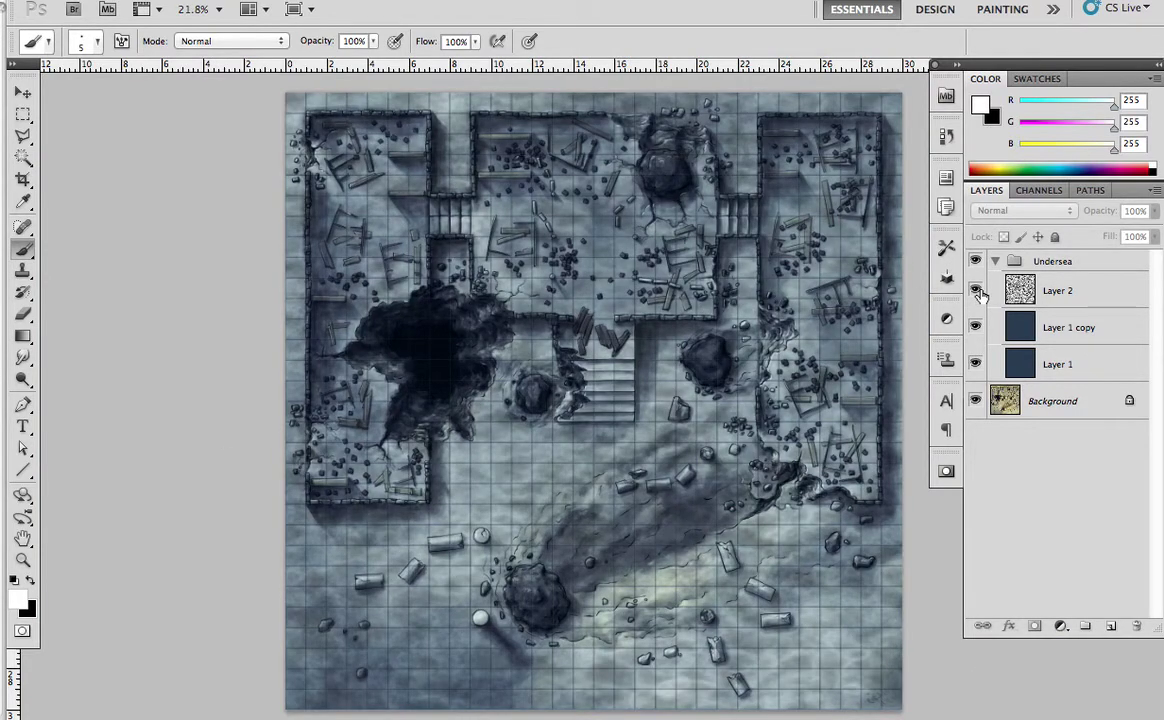
click(979, 293)
click(977, 291)
- In the noise texture document, deselect and widen the canvas to 100 inches
key(super+grave)
key(super+d)
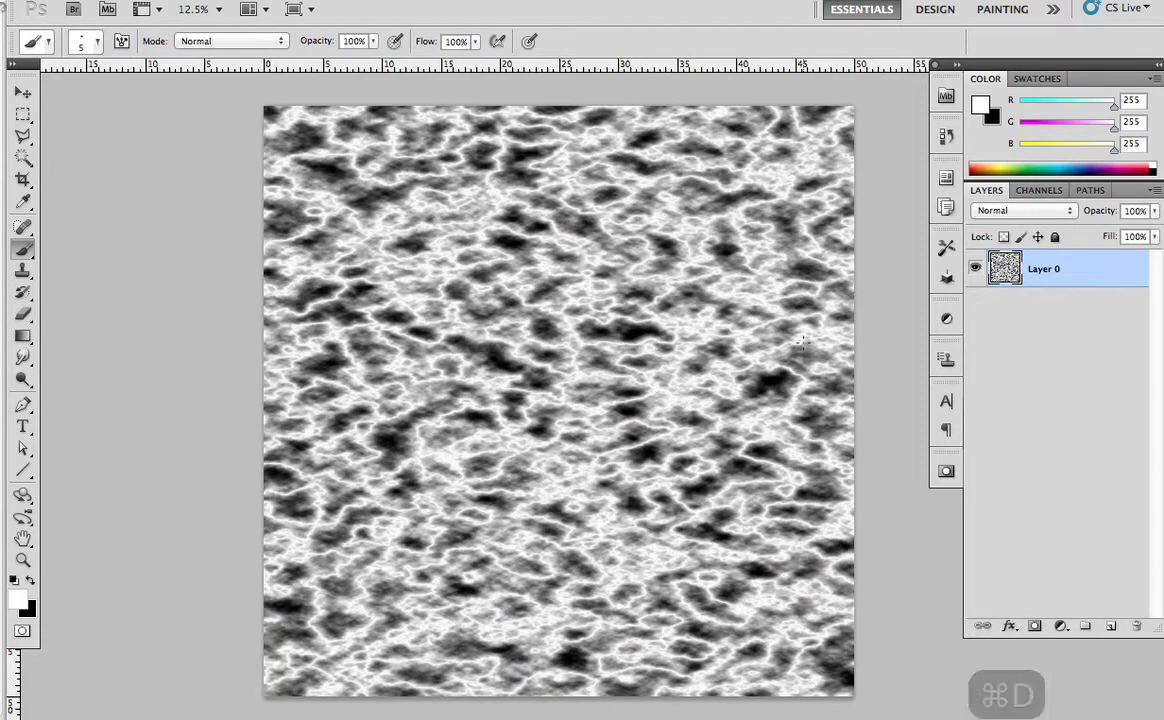
key(super+0)
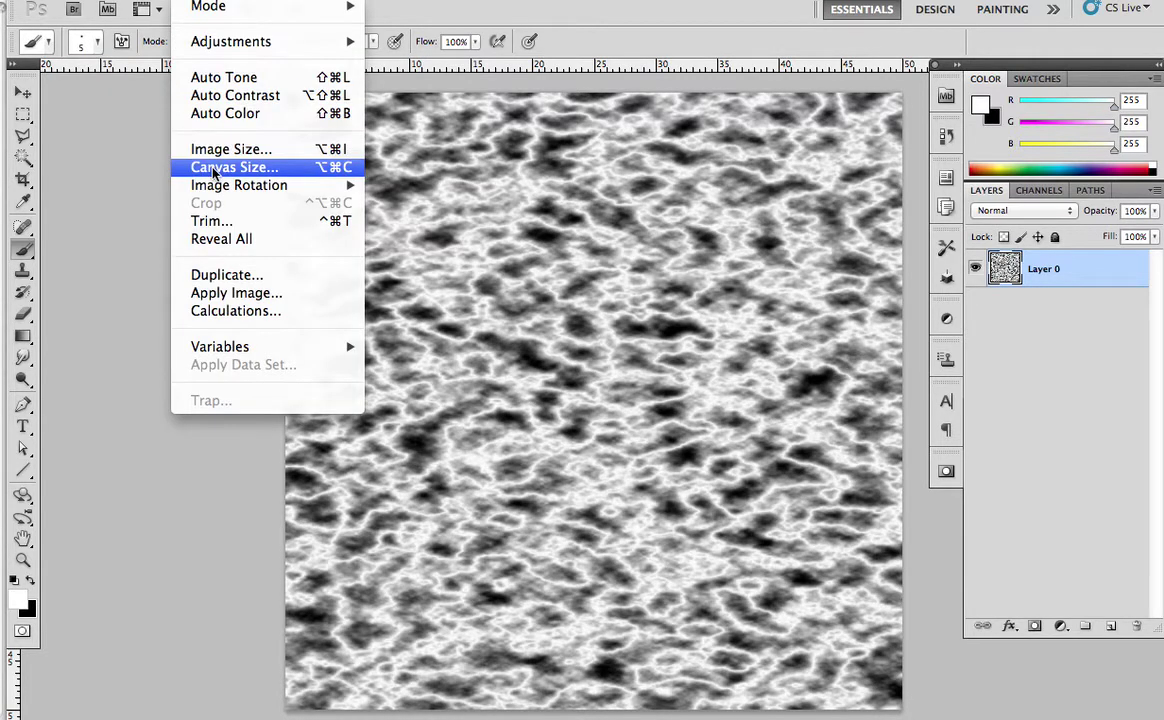
click(200, 166)
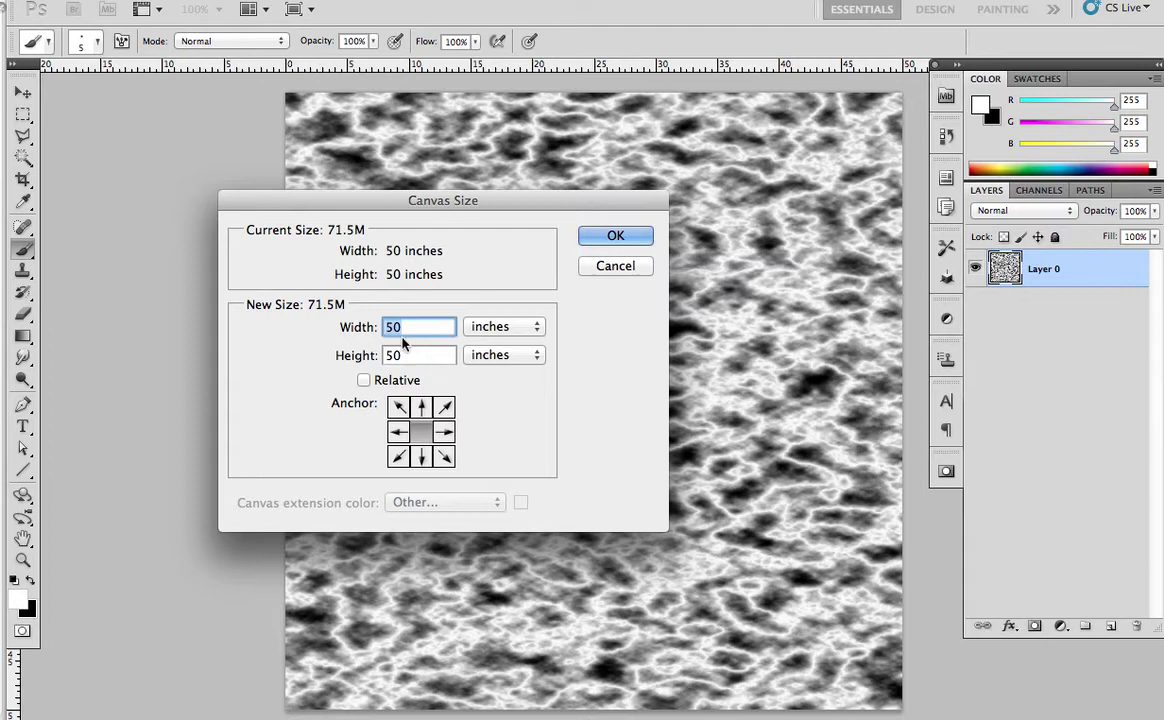
text(100)
click(614, 235)
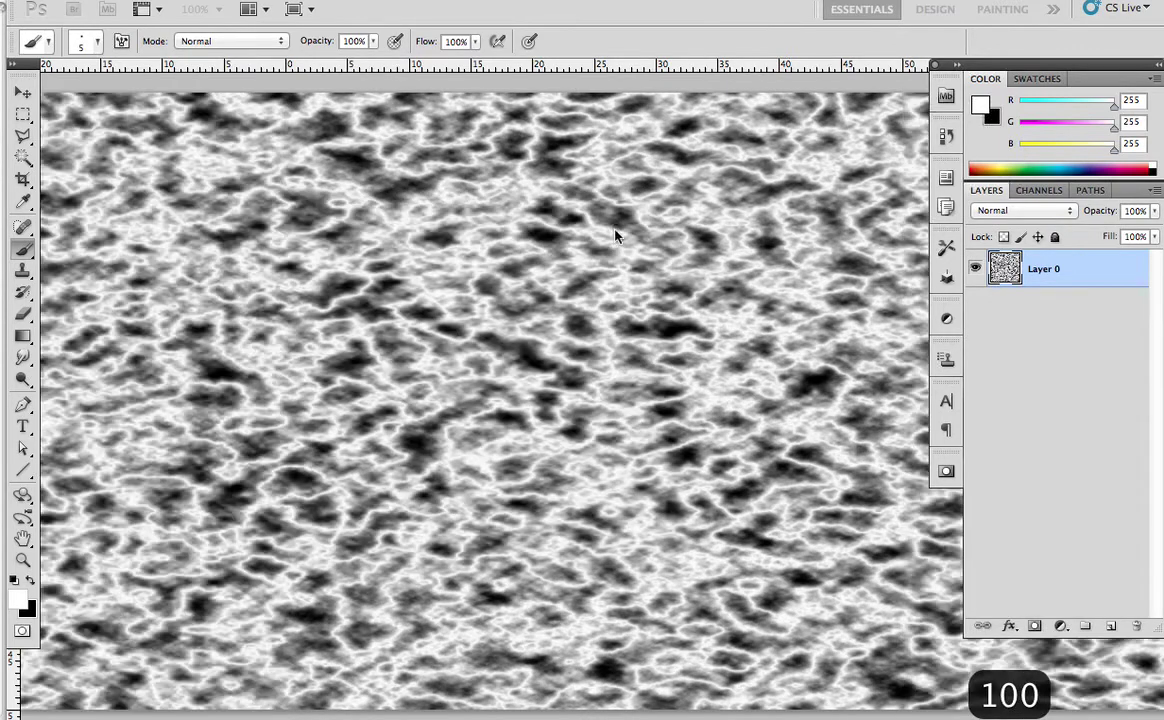
key(super+0)
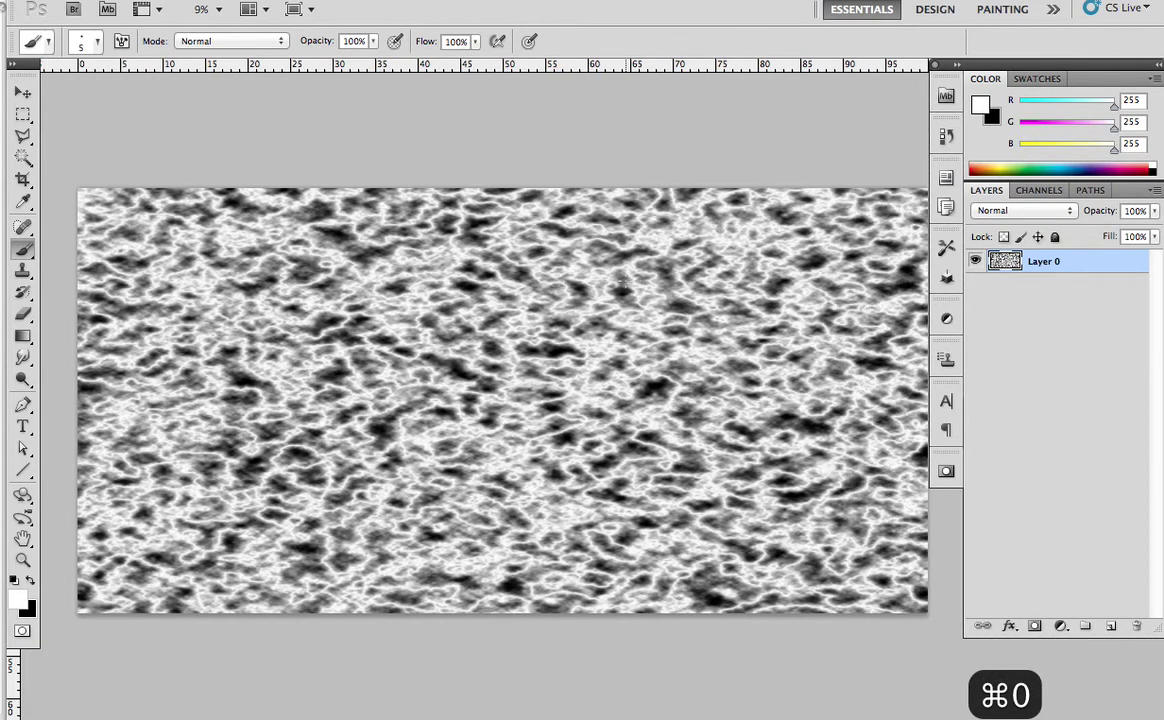
- Copy a square block of the texture and return to the map document
scroll(625, 281, left, 3)
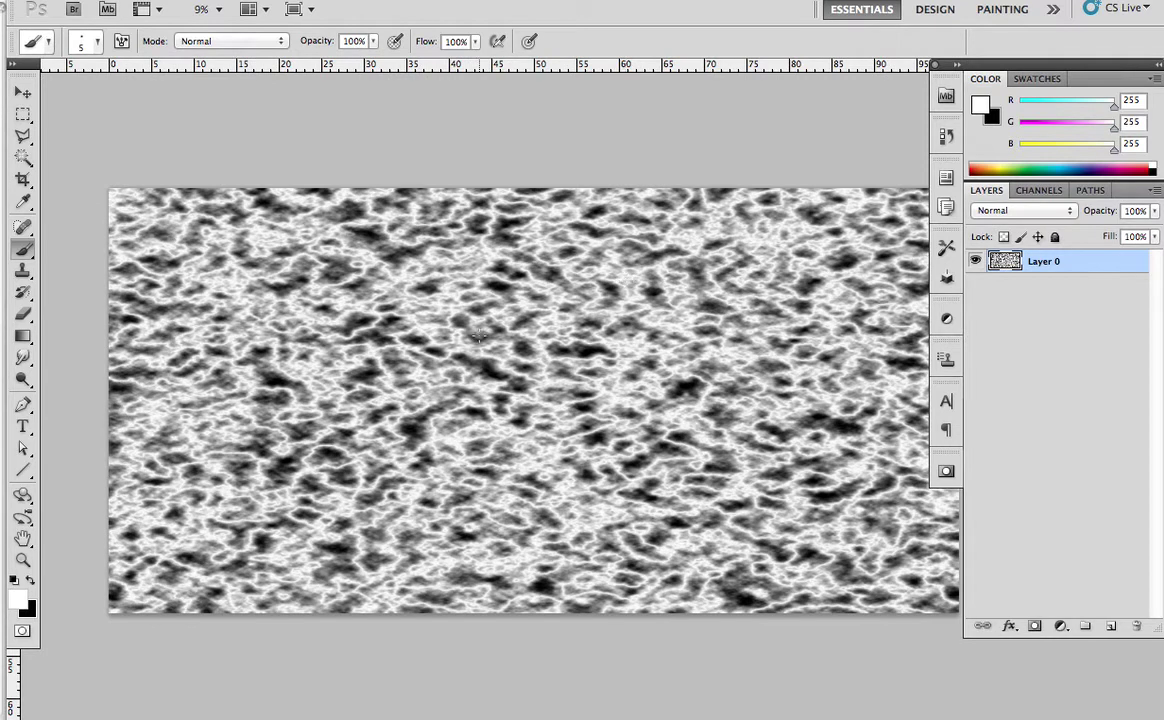
key(m)
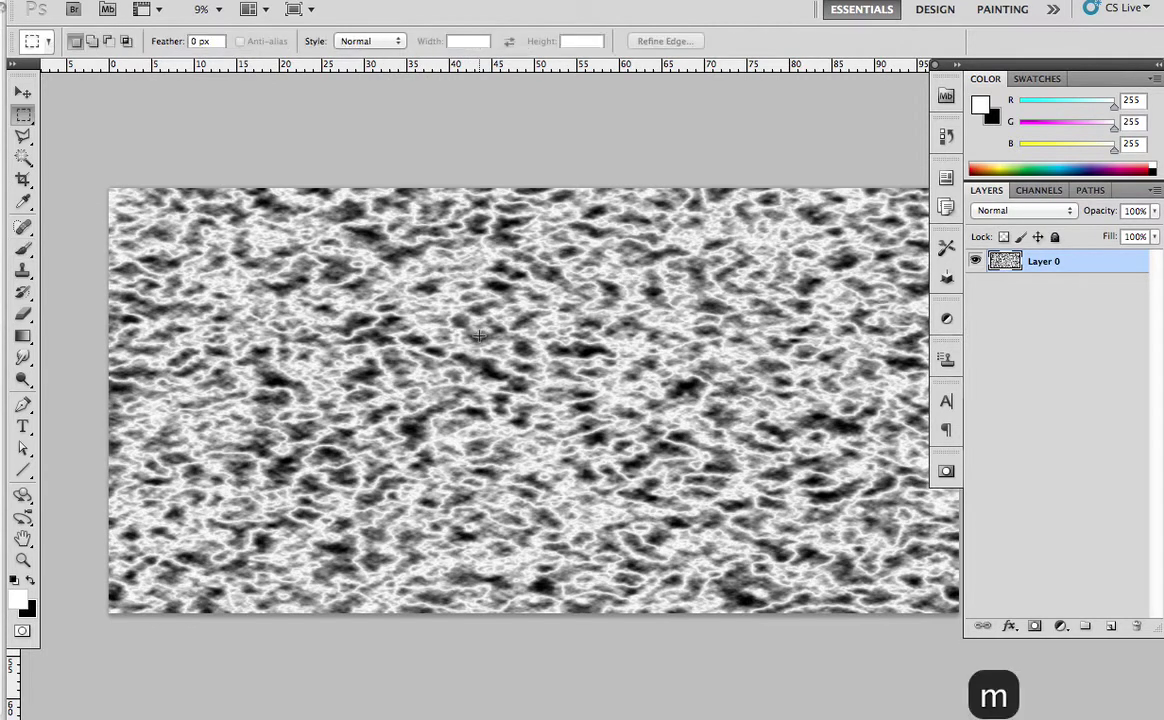
drag(137, 184, 729, 637)
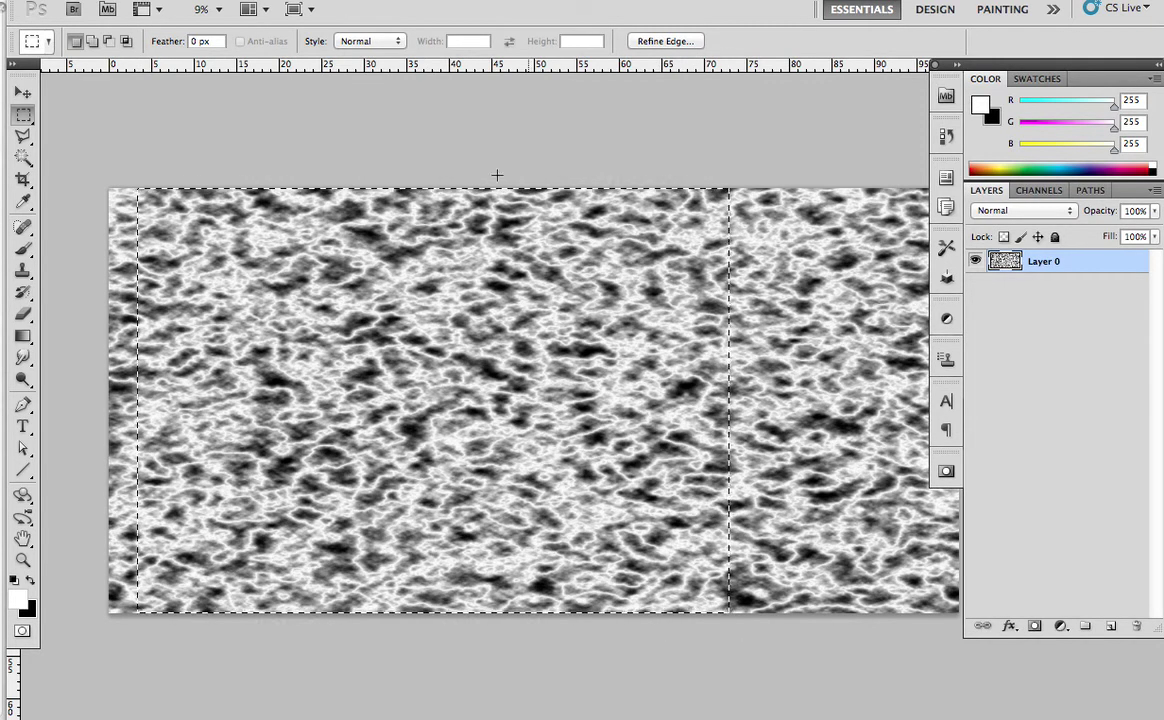
key(super+c)
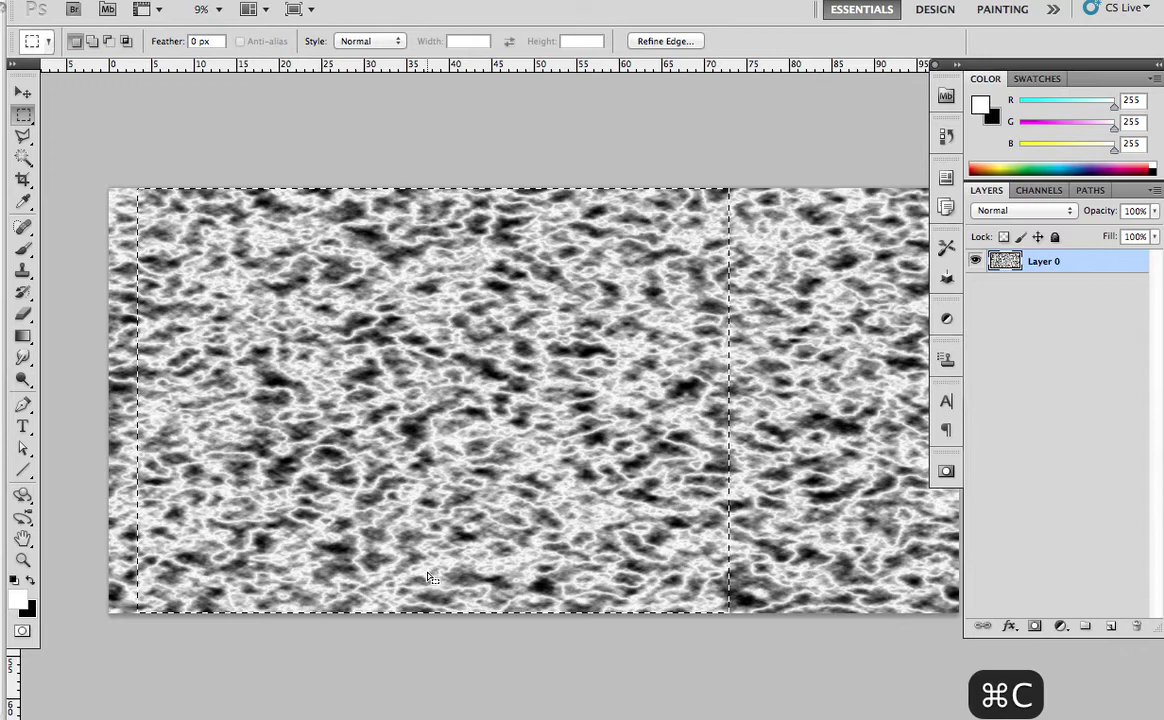
key(super+grave)
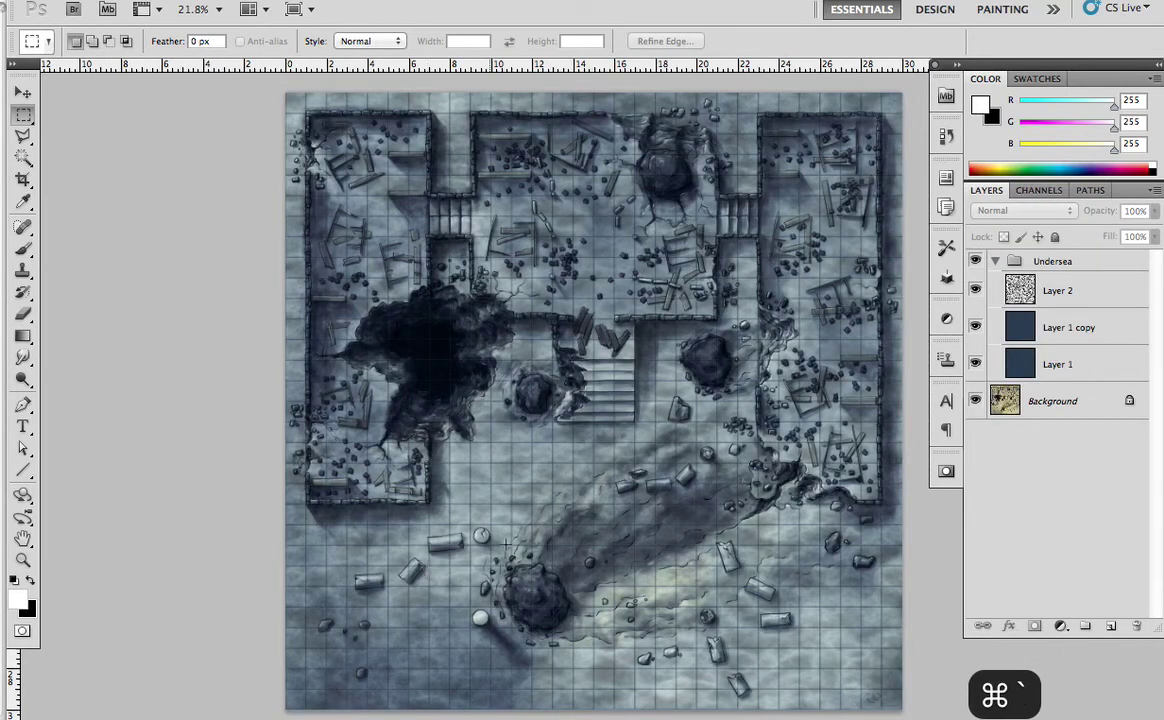
- Paste the copied texture as a new layer above Layer 2
click(1022, 290)
key(super+v)
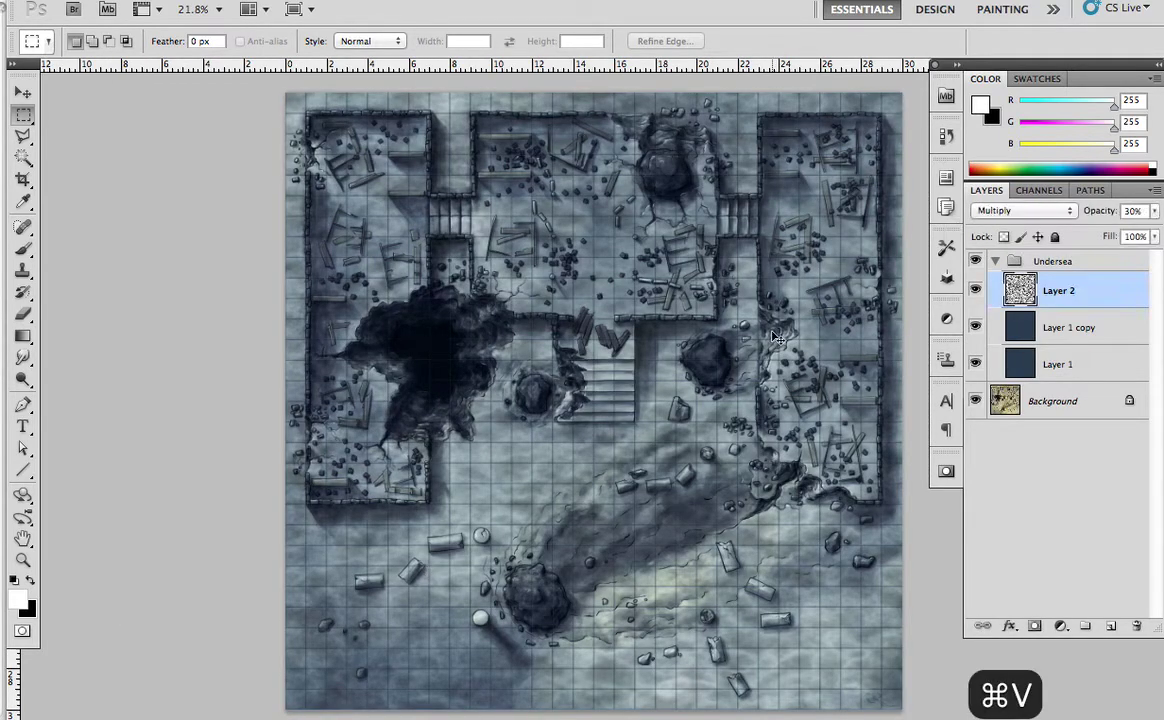
key(super+0)
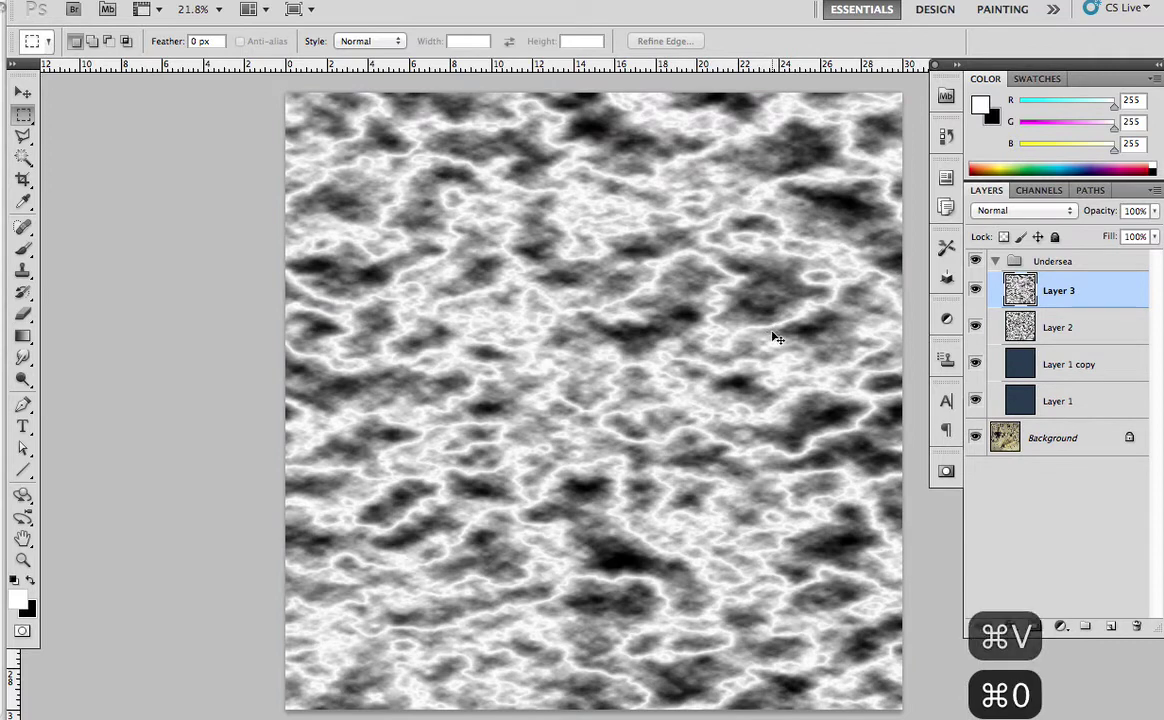
- Free-transform the pasted texture, rotating it about 30 degrees and scaling it to roughly 84%
key(super+t)
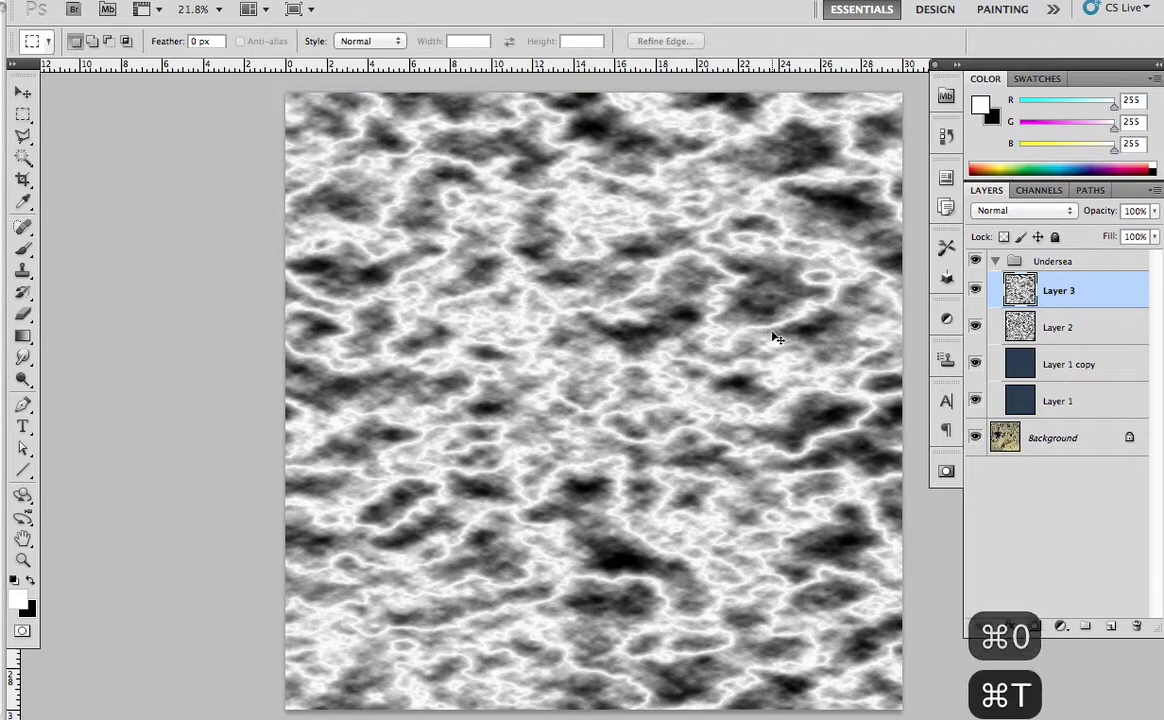
key(super+0)
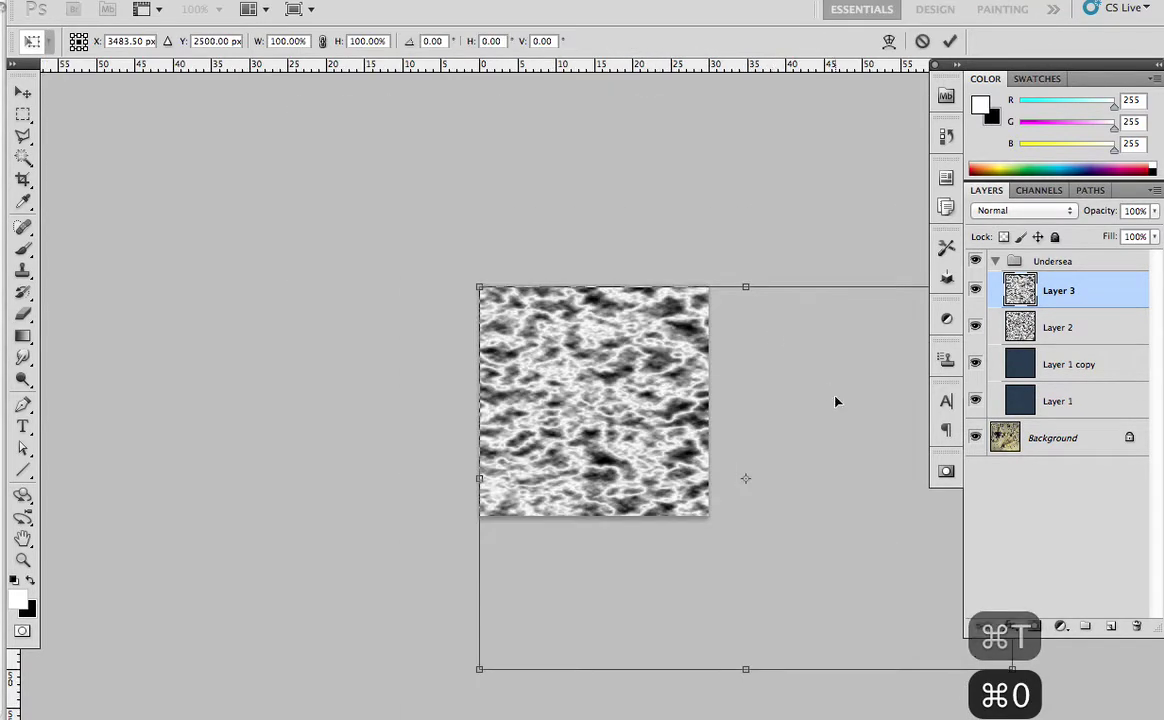
drag(836, 401, 670, 345)
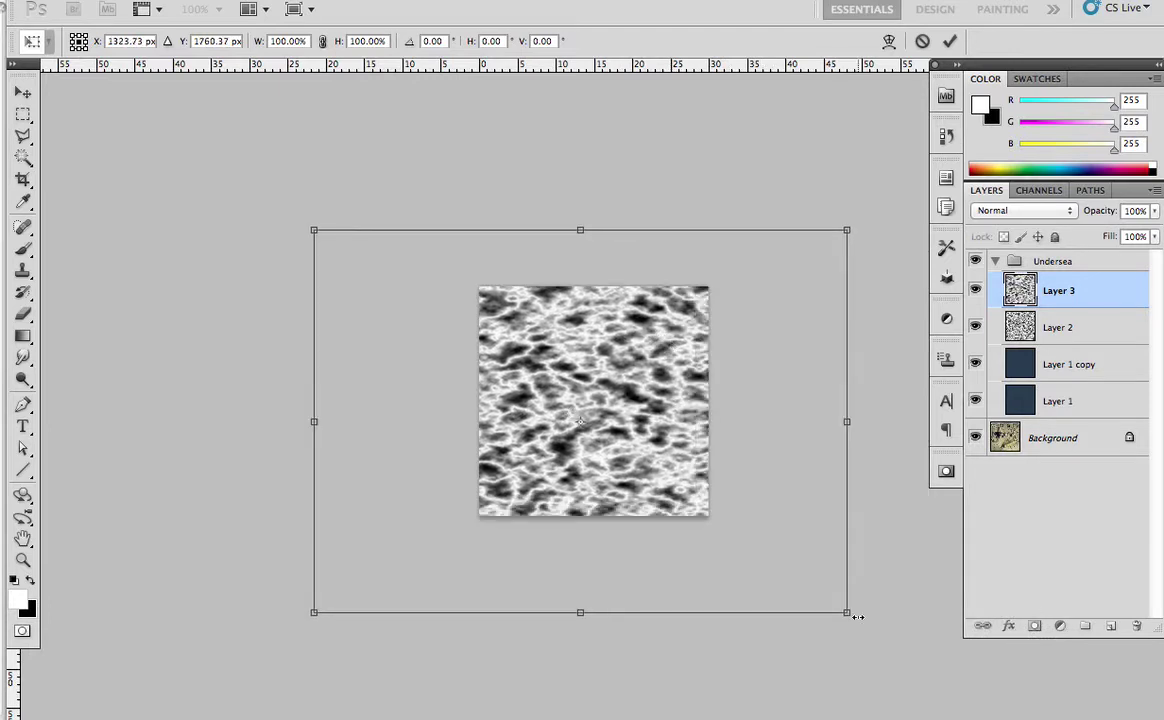
drag(870, 646, 924, 467)
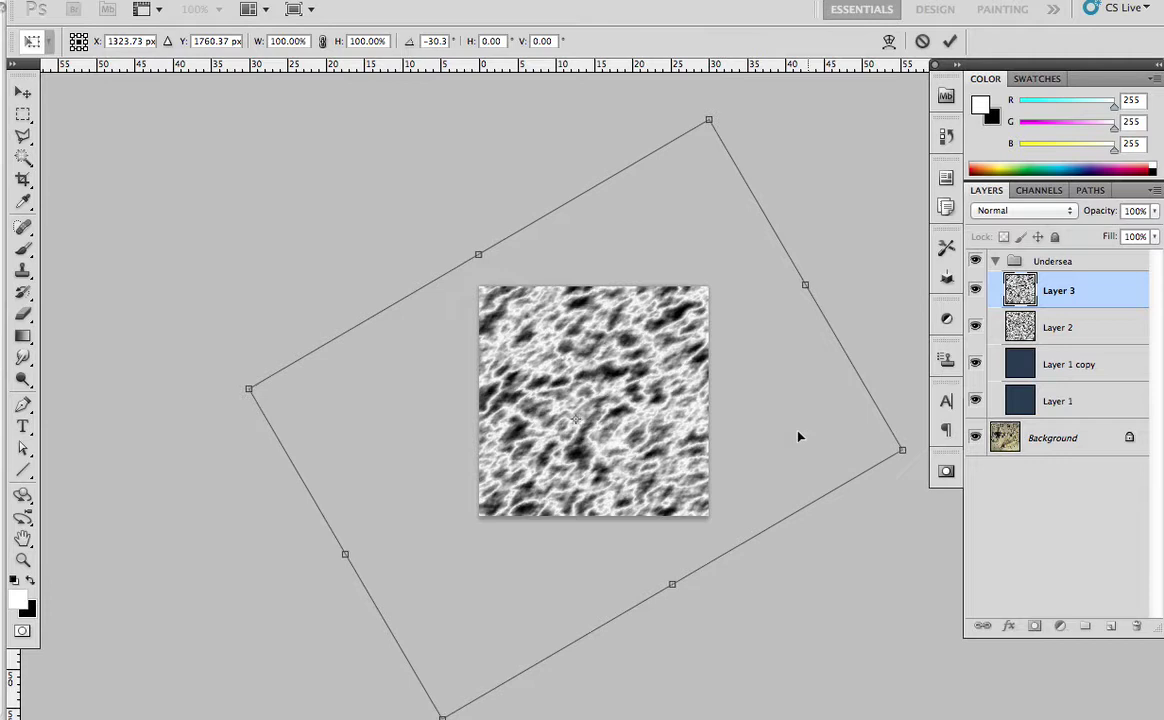
drag(798, 436, 789, 405)
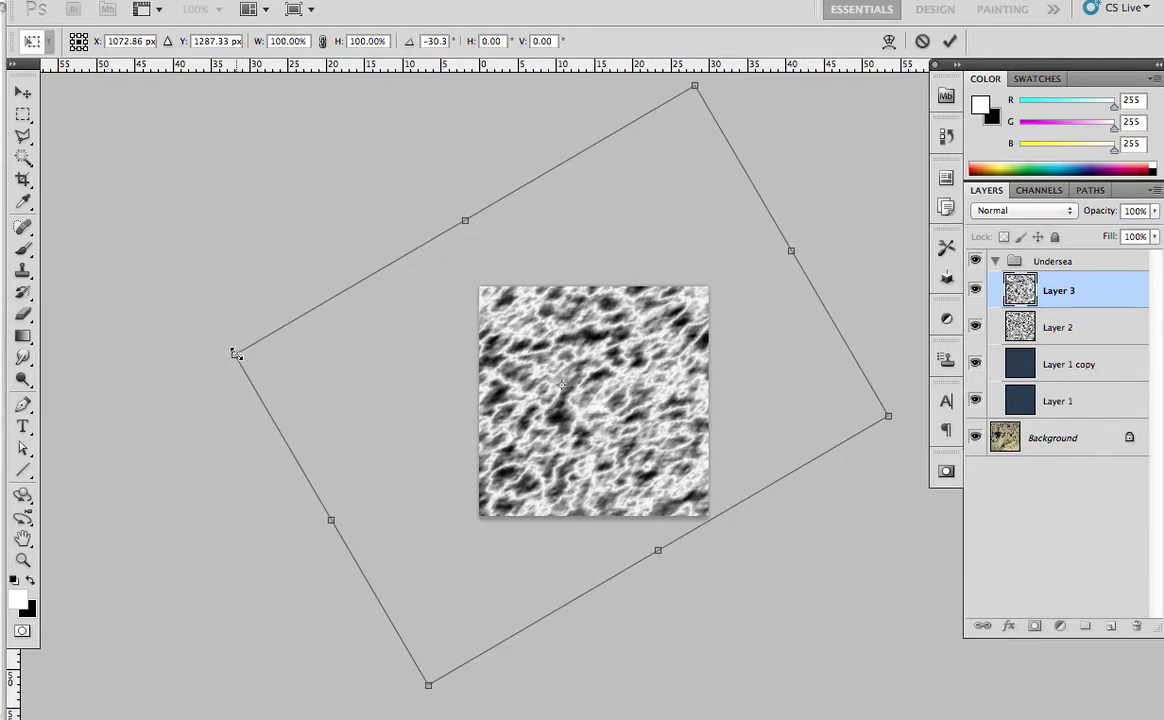
drag(226, 356, 333, 389)
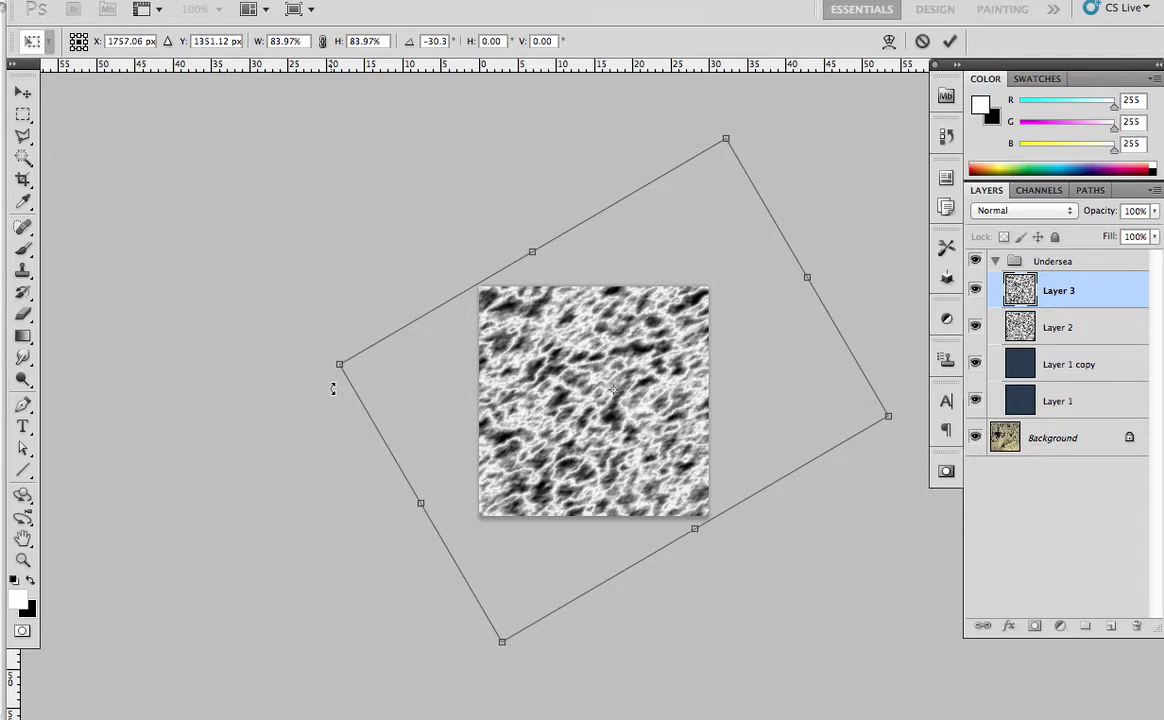
key(Return)
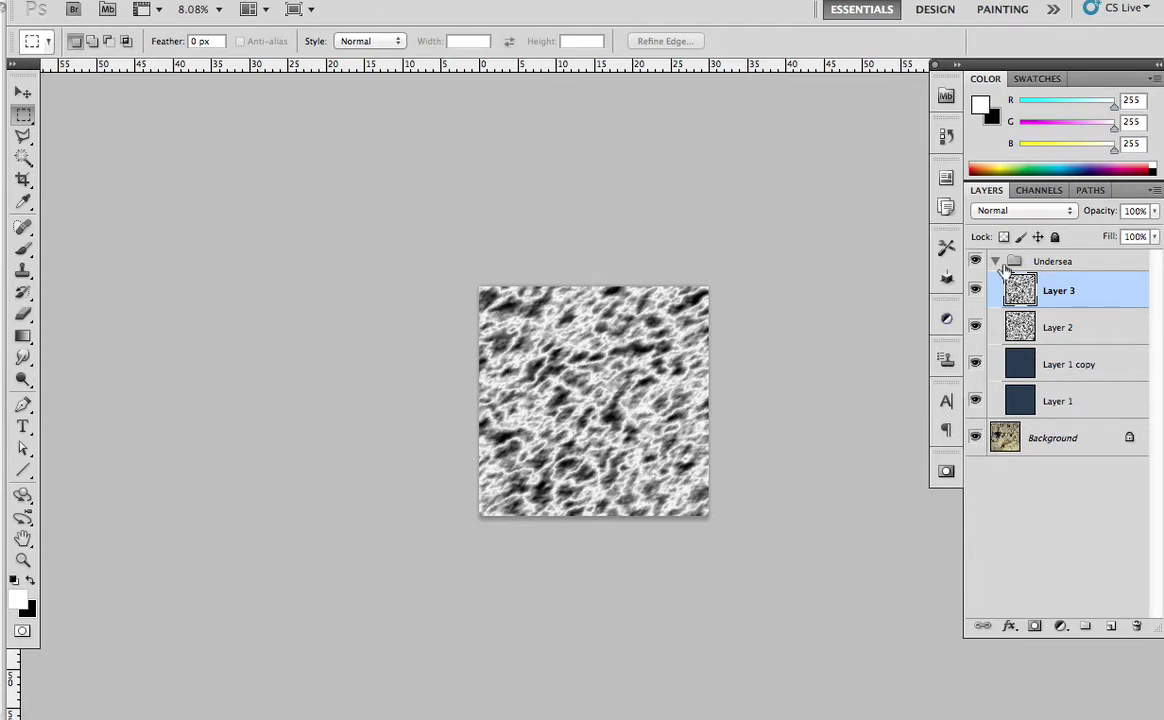
- Set Layer 3 to Multiply at 20% opacity and toggle it to compare
click(1016, 211)
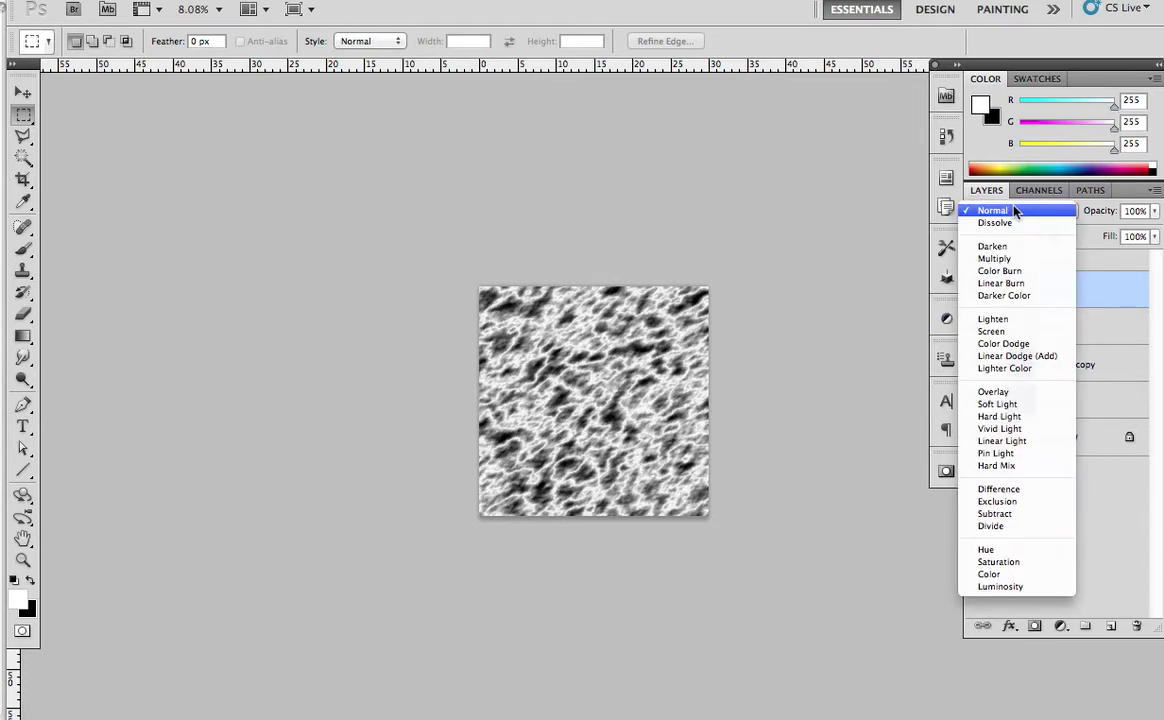
click(1013, 260)
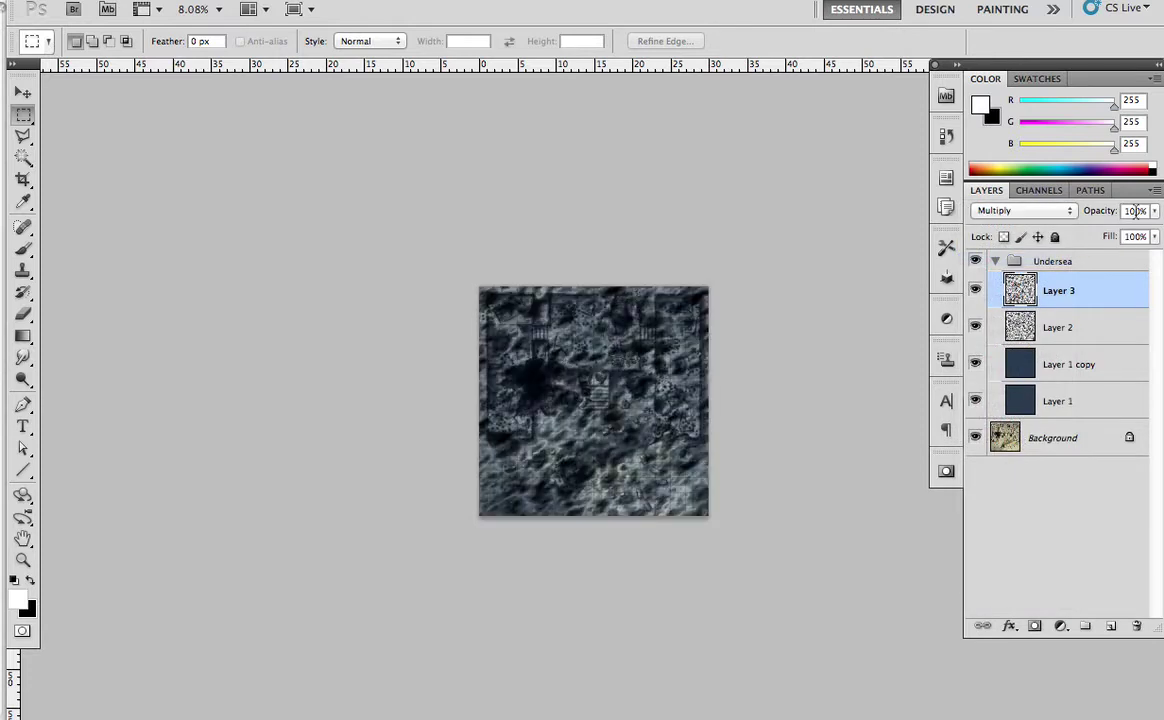
text(20)
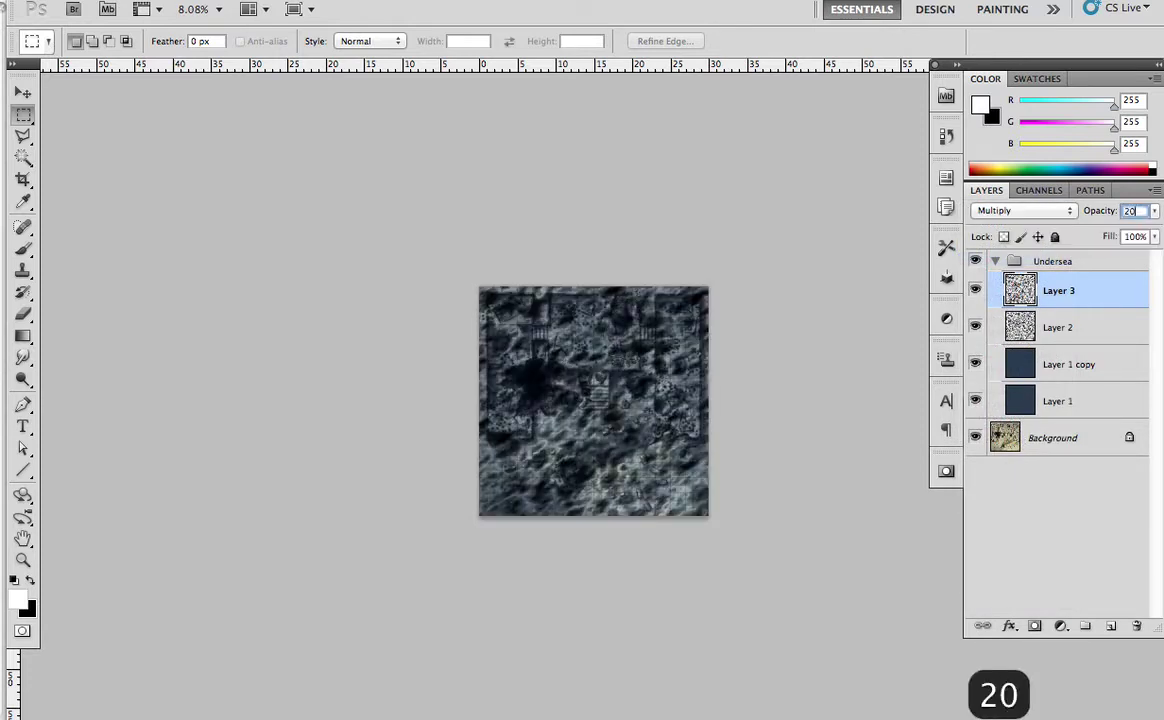
key(Return)
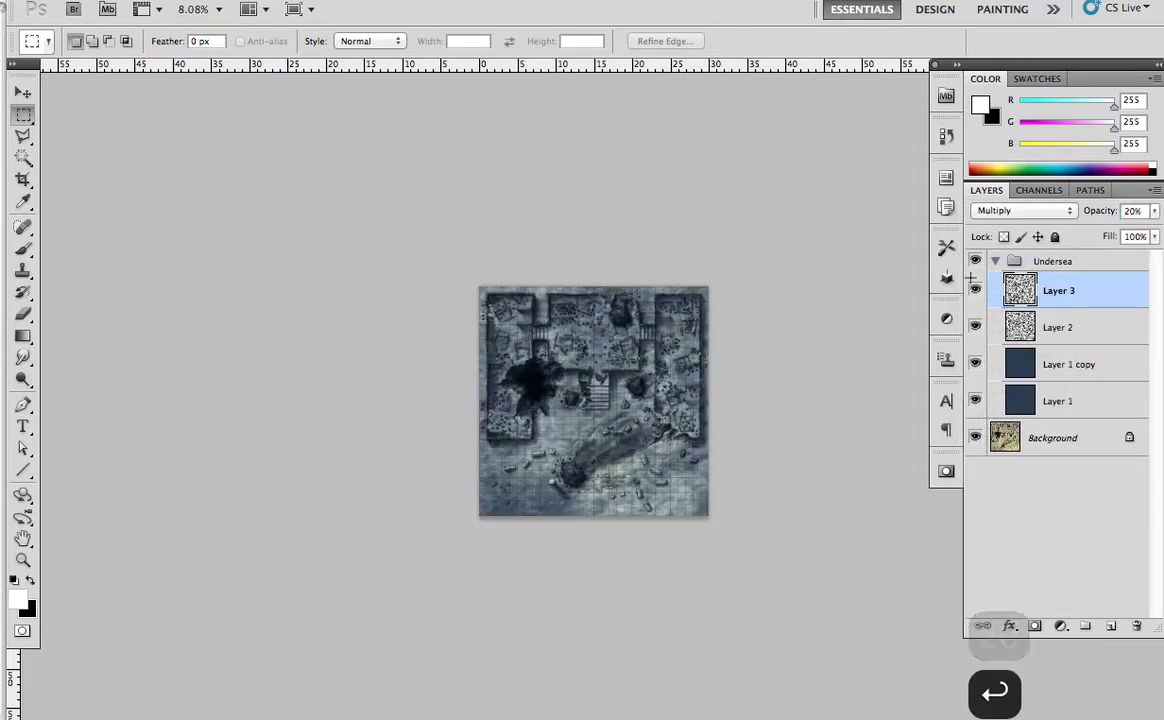
key(super+0)
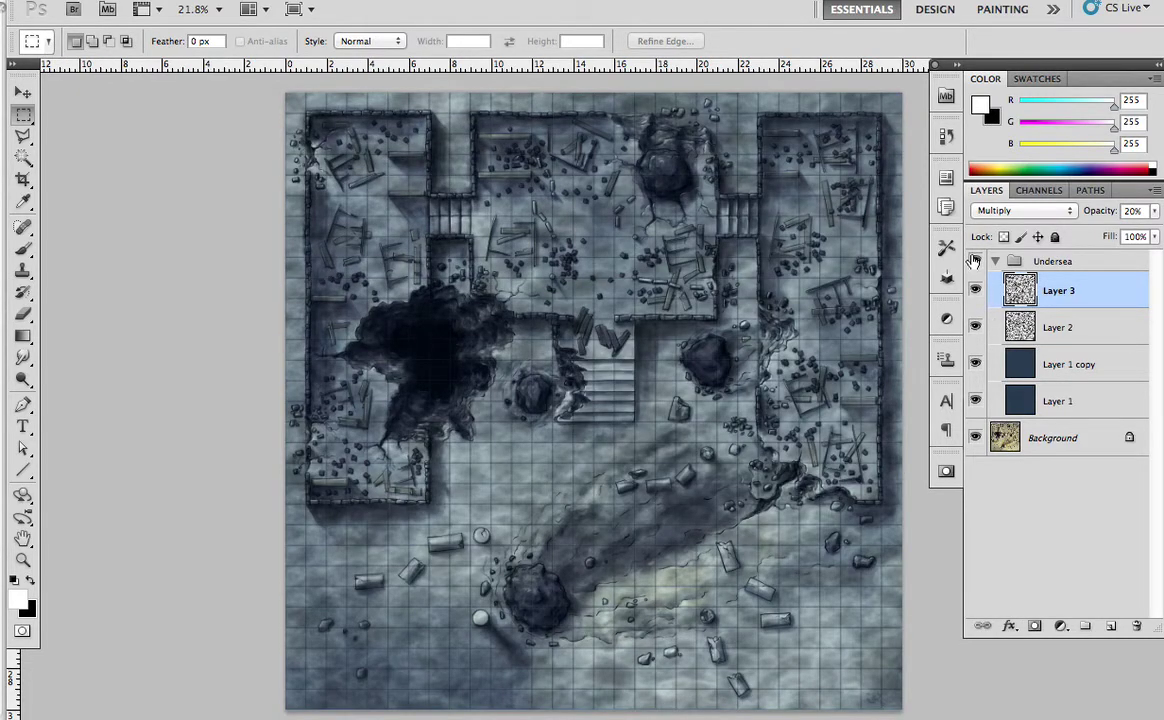
click(974, 289)
click(974, 289)
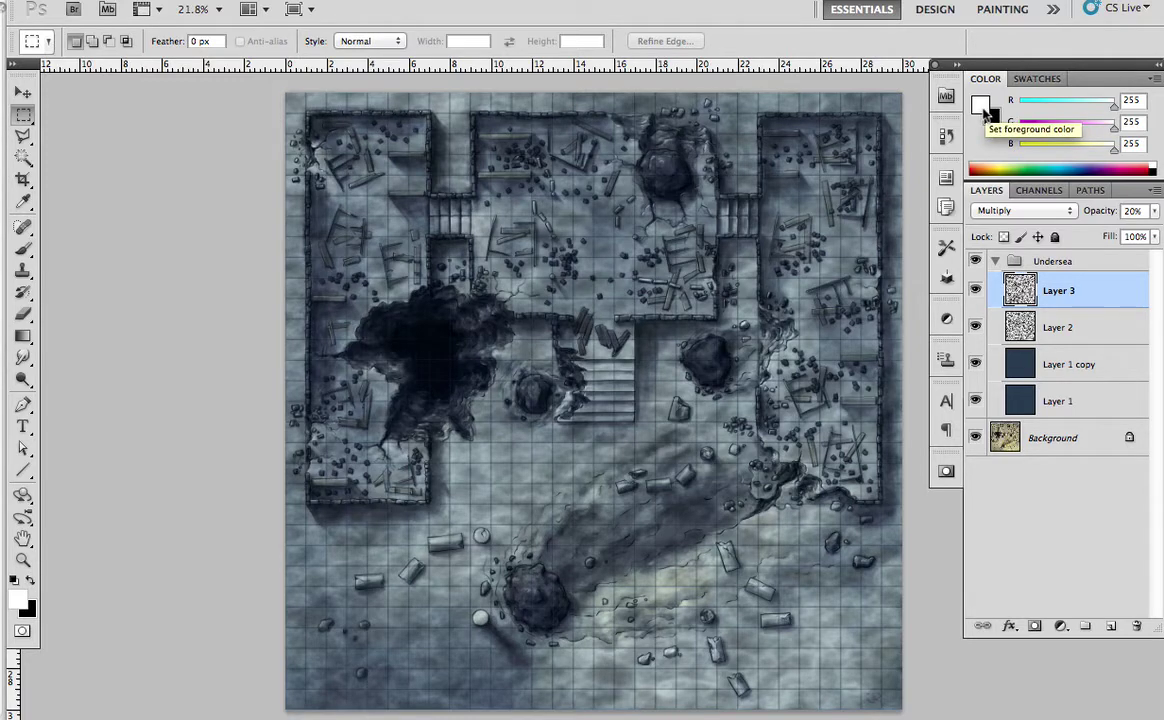
- Start picking a dark muted teal as the foreground colour
click(982, 106)
click(540, 327)
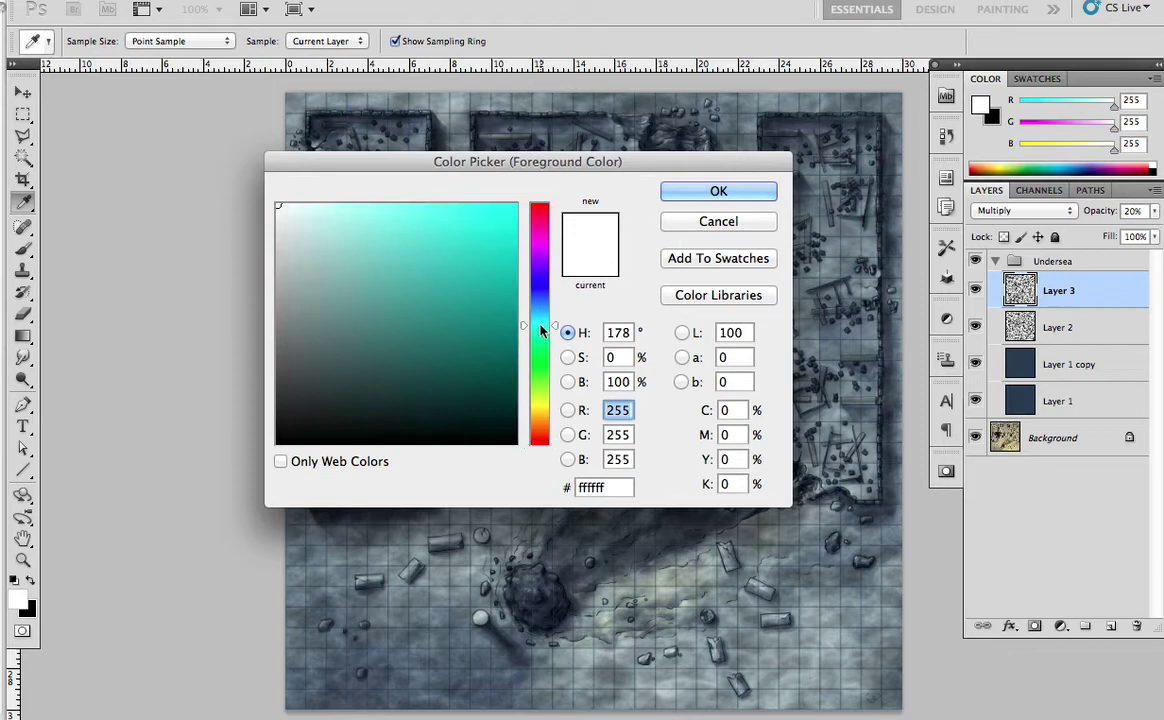
drag(444, 335, 429, 375)
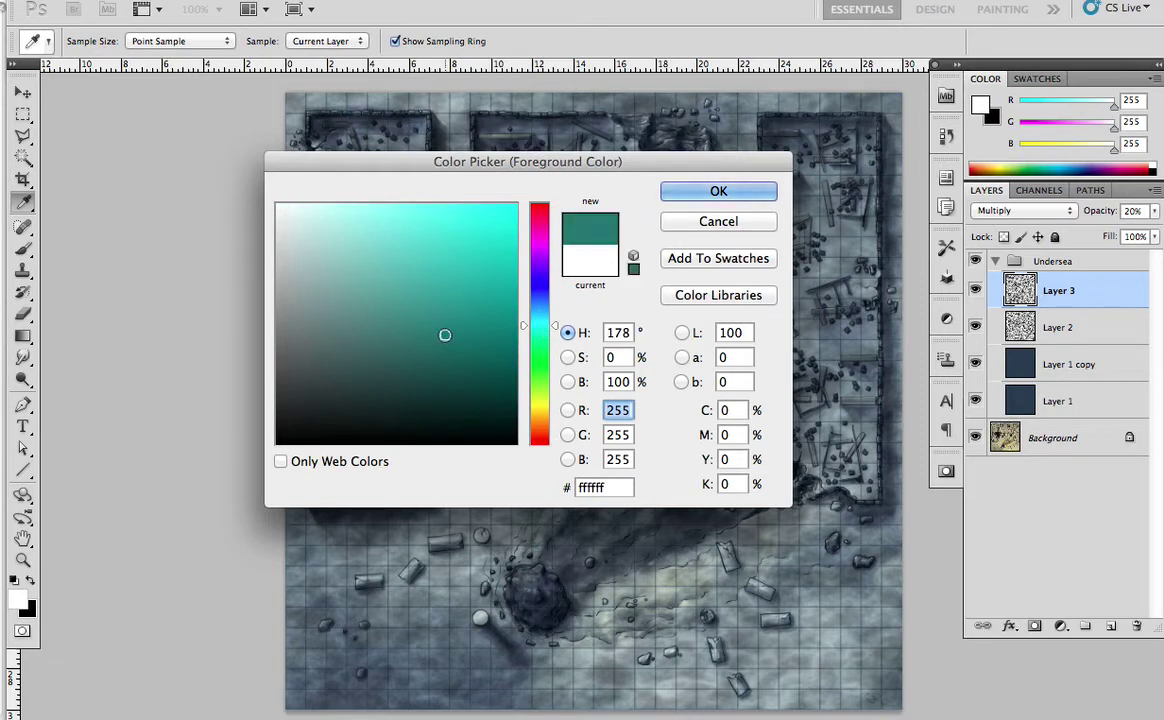
- Fill a new Layer 4 with the dark teal and clip it to Layer 3
click(718, 191)
key(ctrl+shift+alt+n)
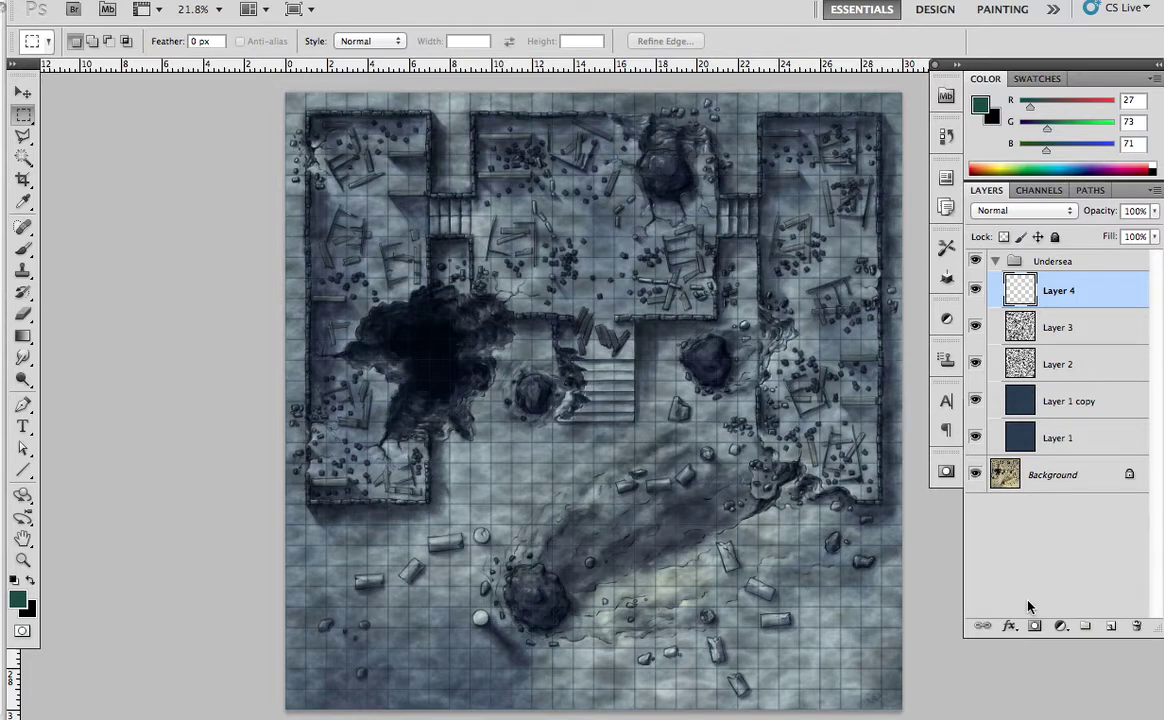
key(alt+BackSpace)
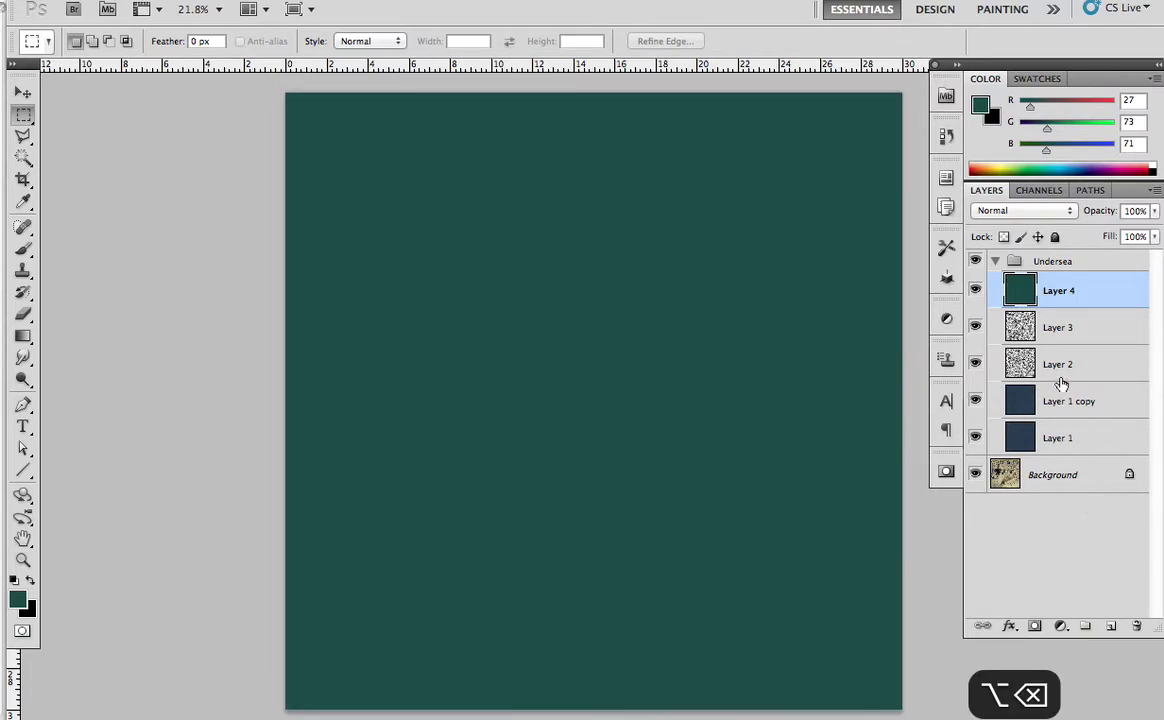
right_click(1088, 306)
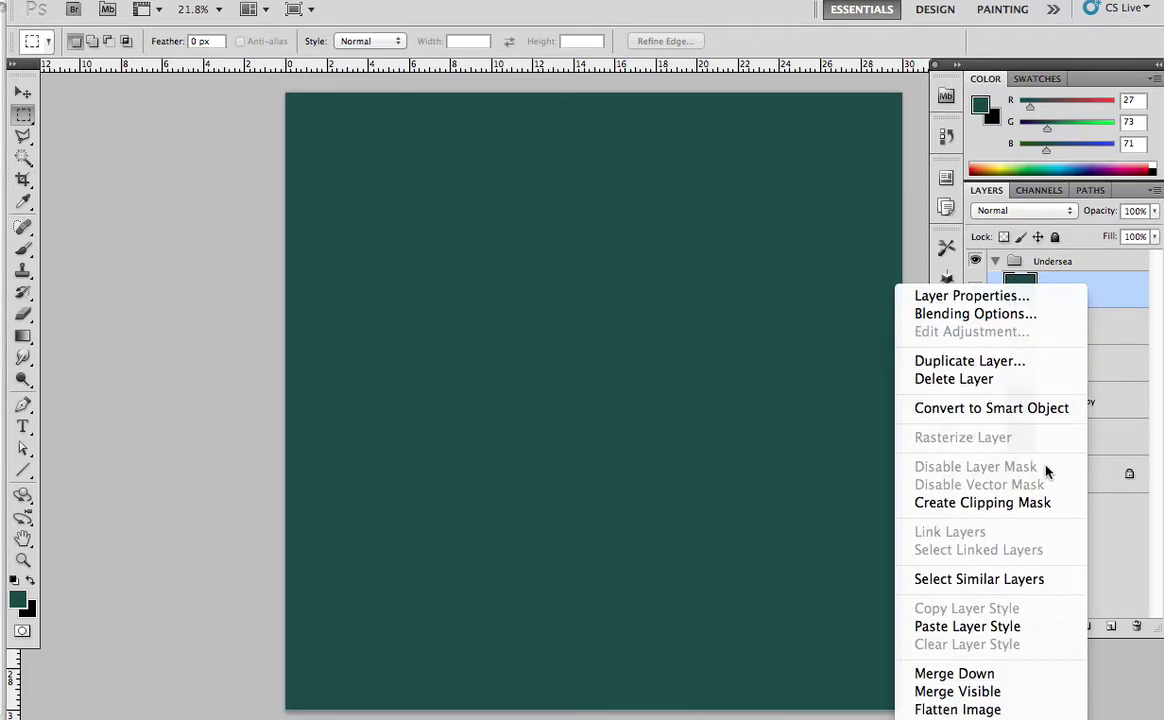
click(972, 502)
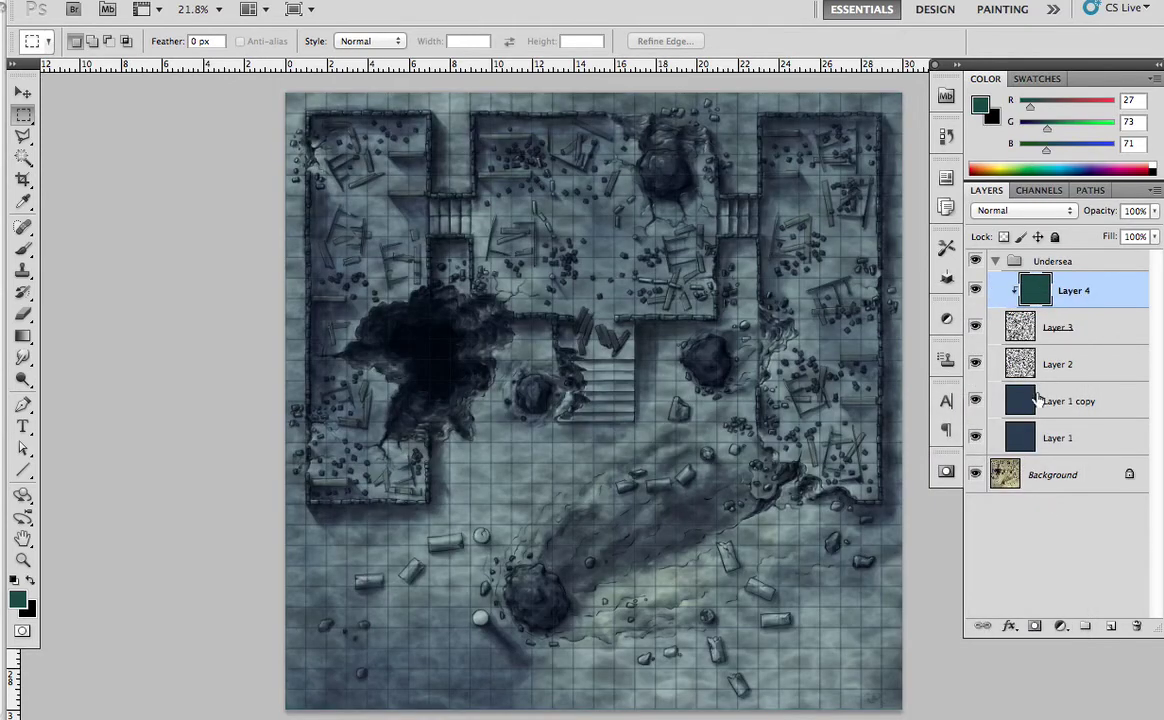
click(976, 328)
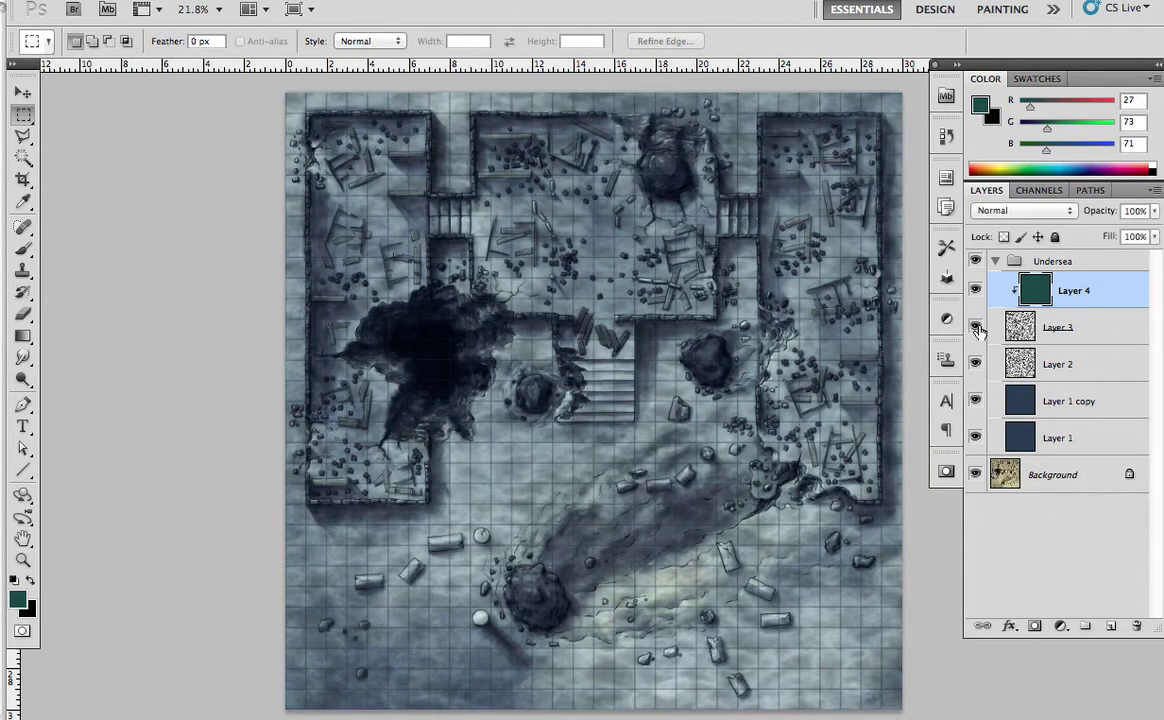
click(976, 328)
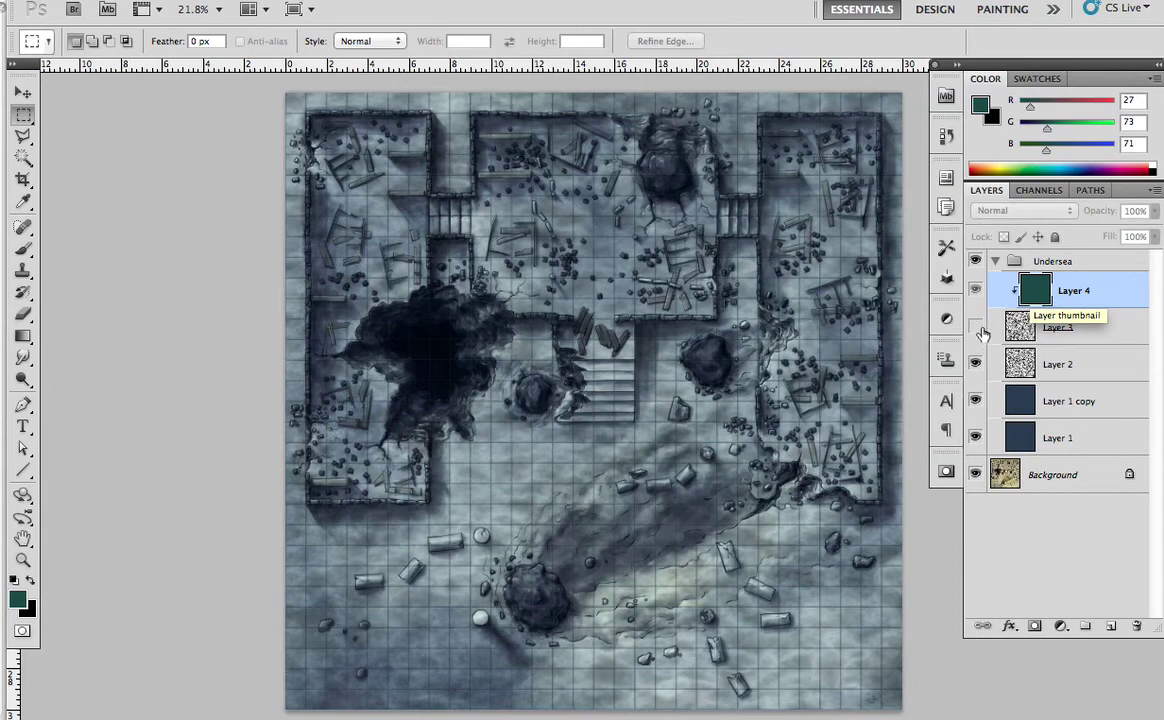
click(976, 326)
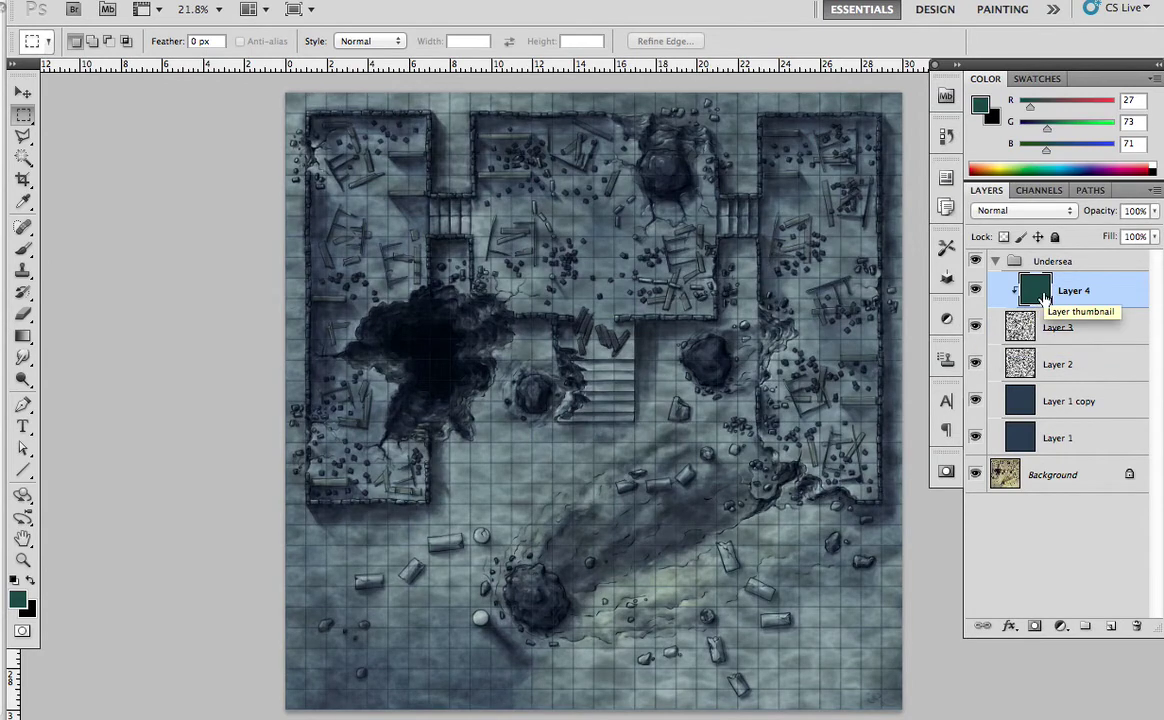
- Set the teal layer to Color blending and merge it down into Layer 3
click(1020, 211)
click(1005, 575)
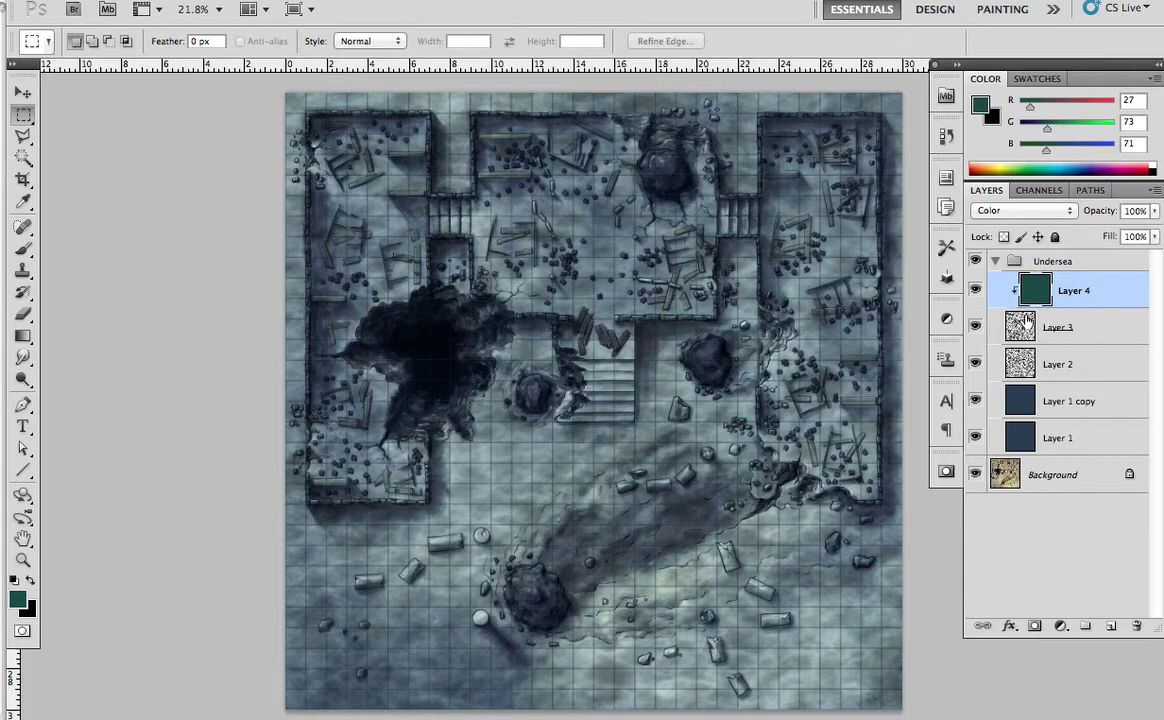
right_click(1088, 302)
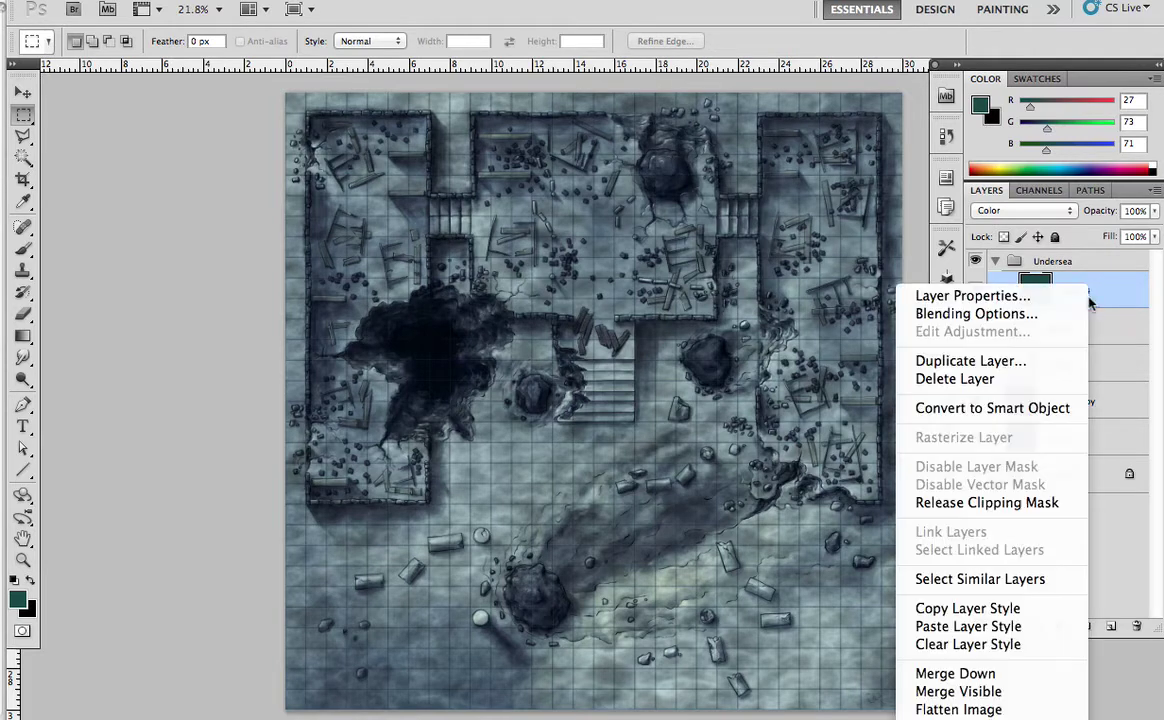
click(1018, 675)
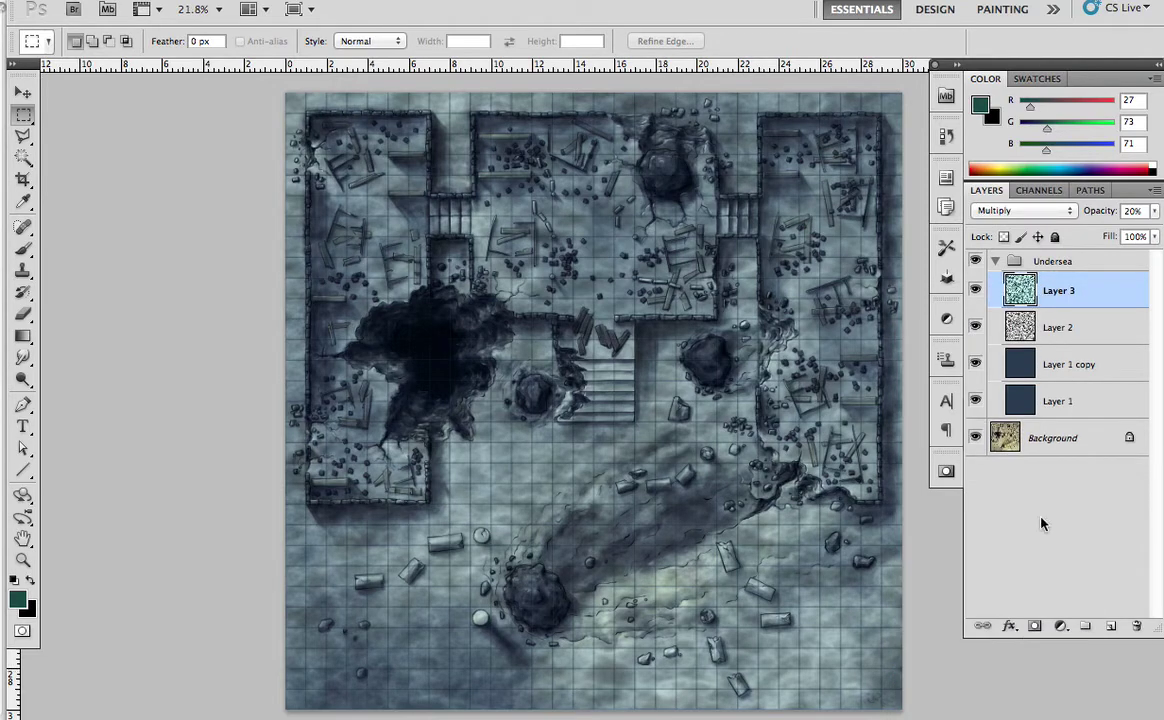
- Add a new layer above Layer 2 and choose a mid steel-blue foreground colour
click(1025, 327)
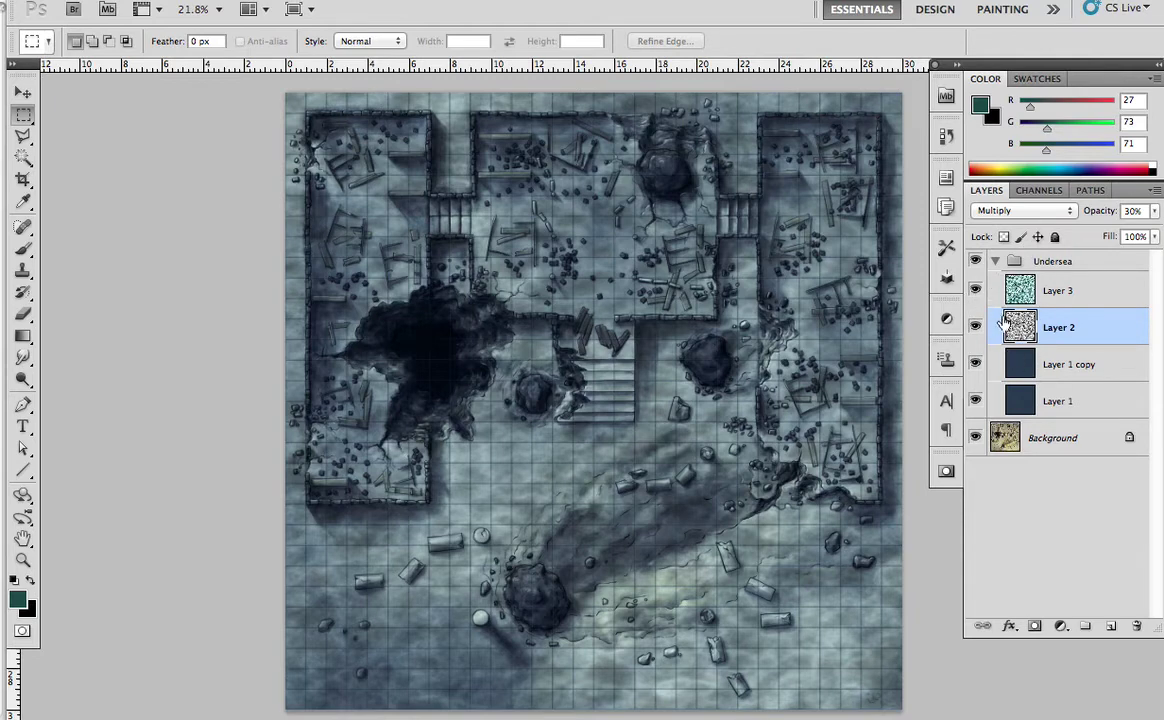
click(1110, 626)
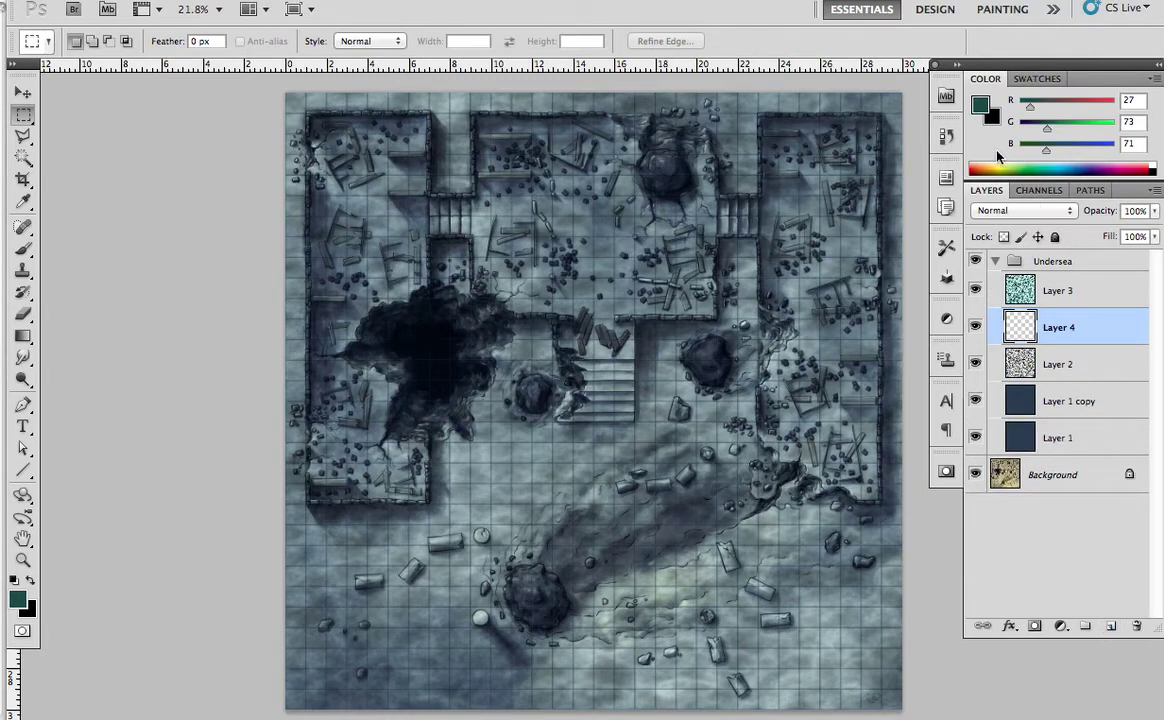
click(980, 105)
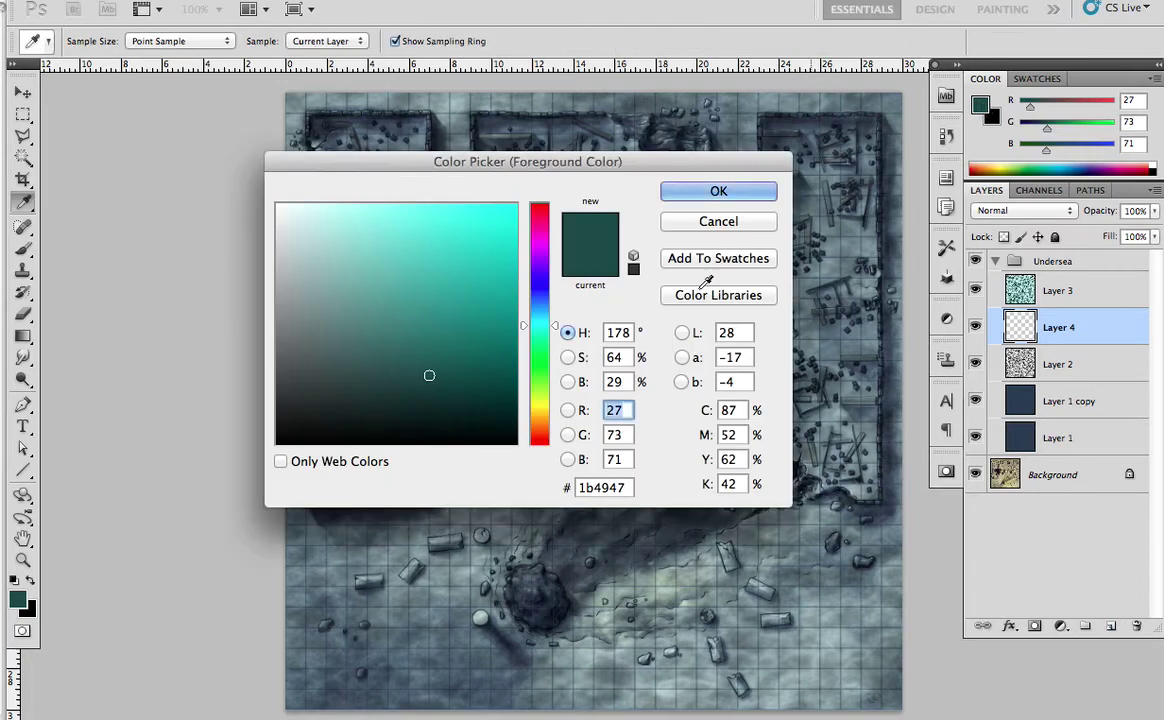
click(541, 302)
click(489, 348)
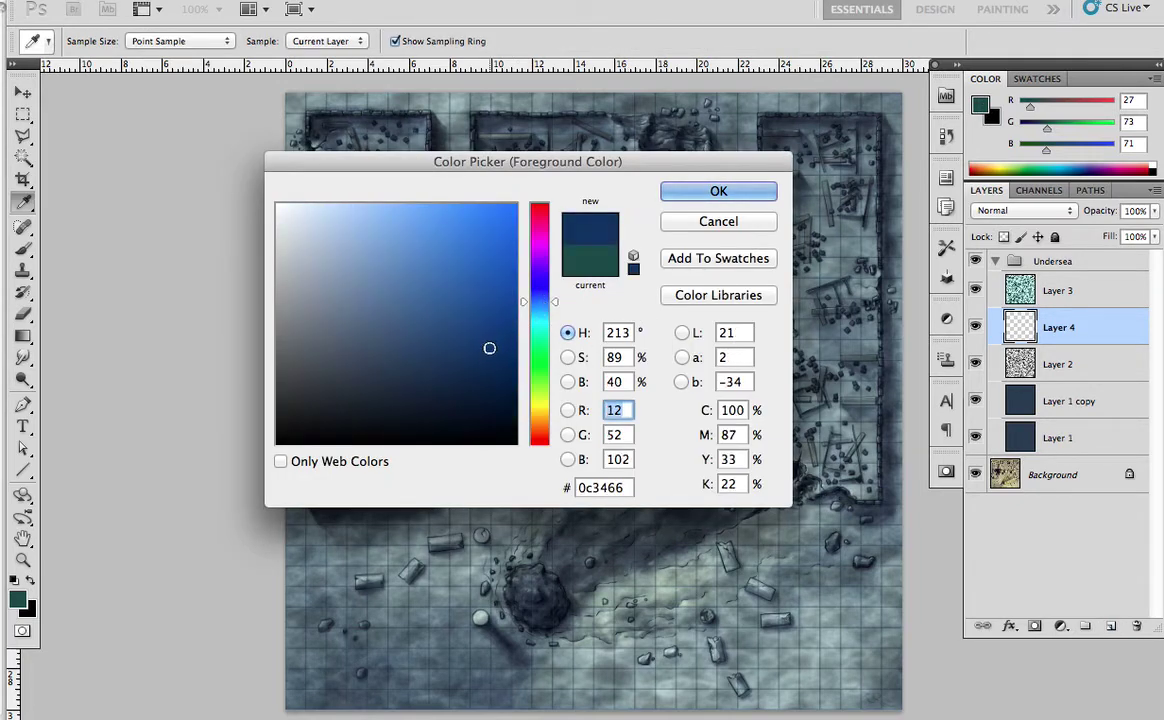
click(464, 341)
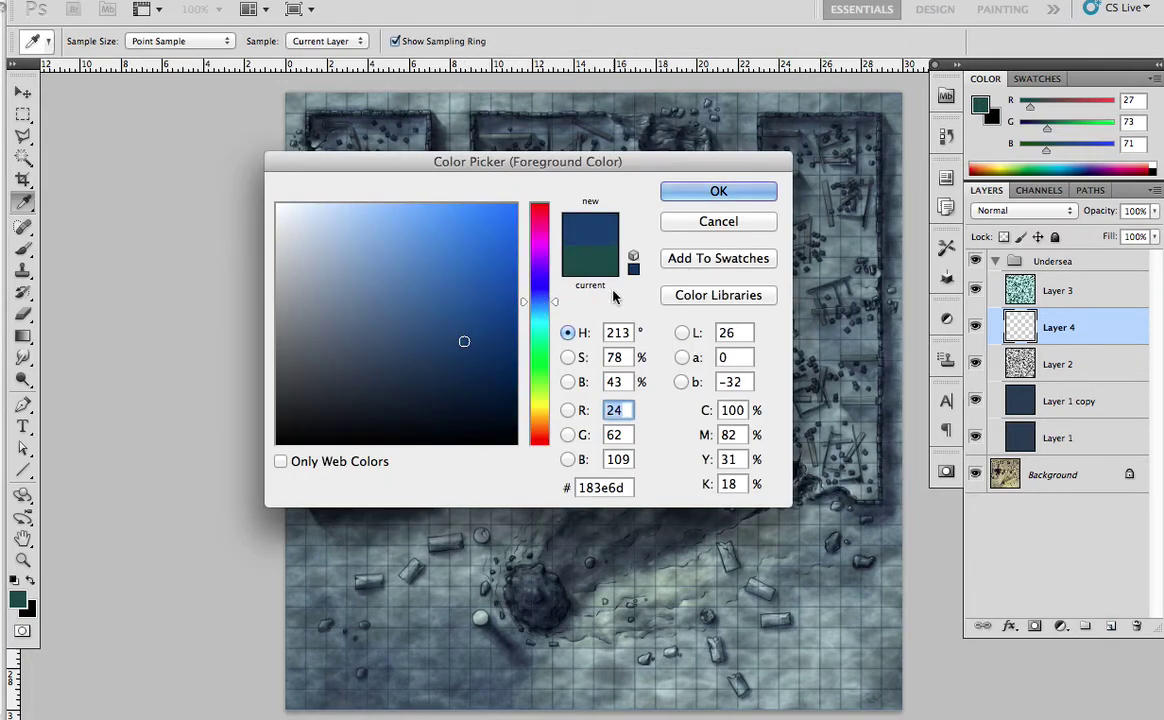
click(541, 311)
click(444, 323)
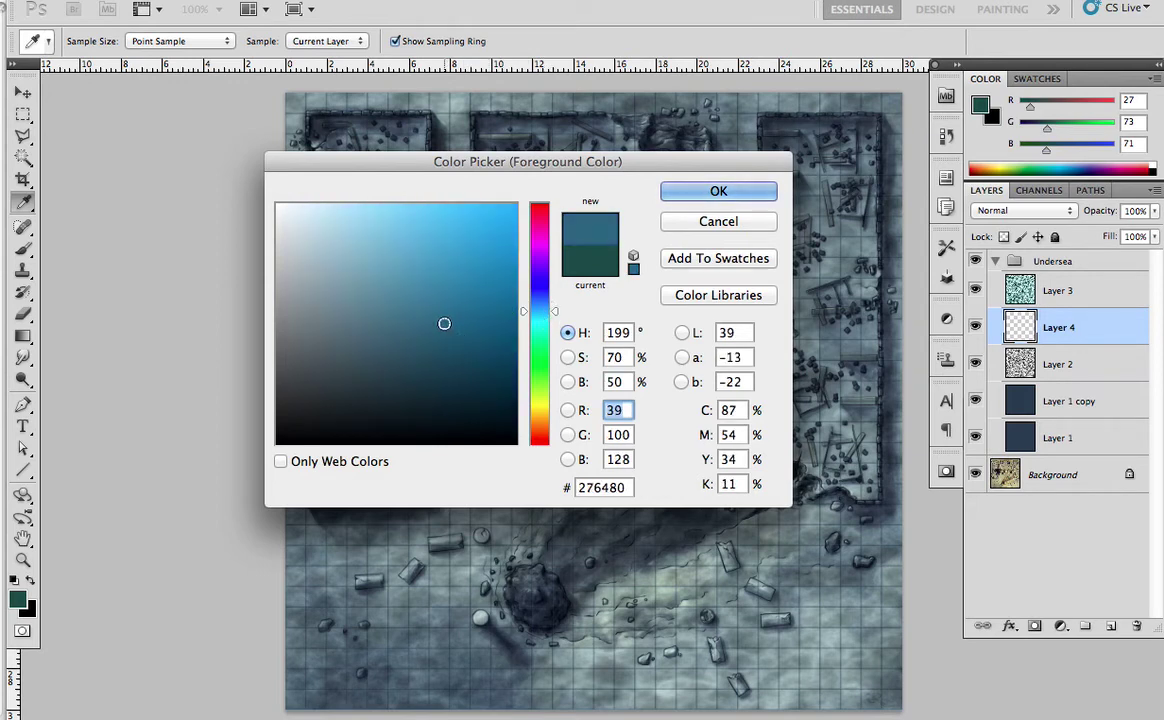
click(668, 190)
- Fill Layer 4 with the blue, set it to Color, and merge it into Layer 2
key(m)
key(alt+BackSpace)
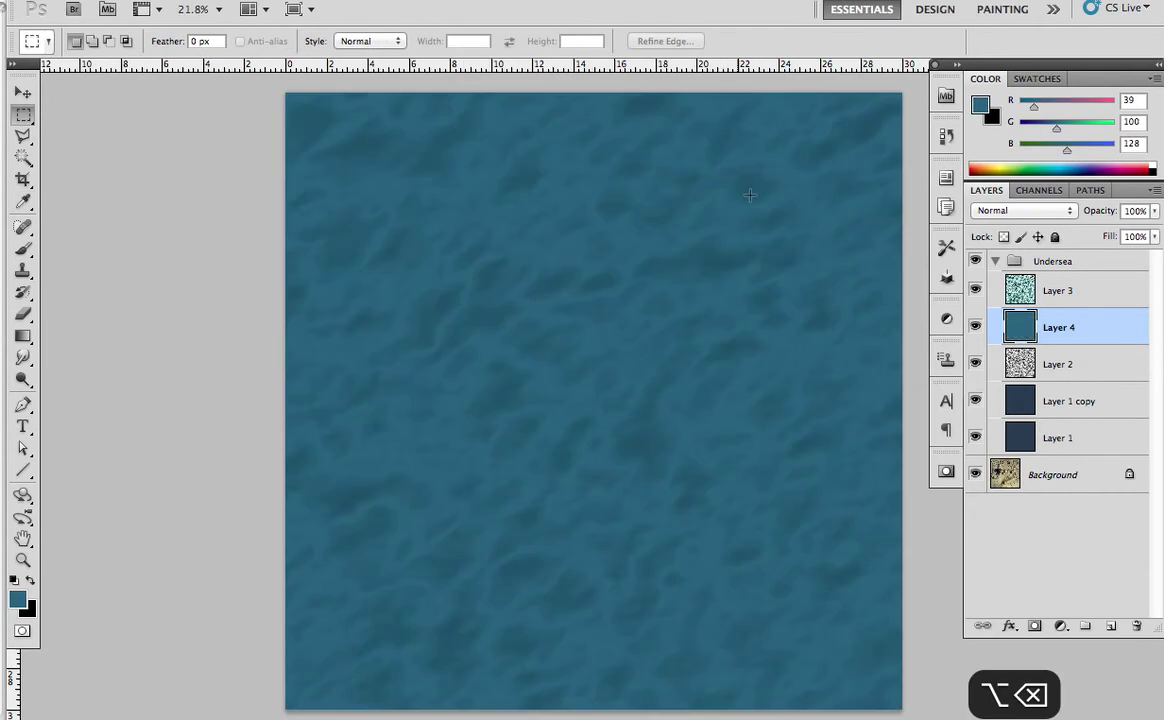
click(1022, 210)
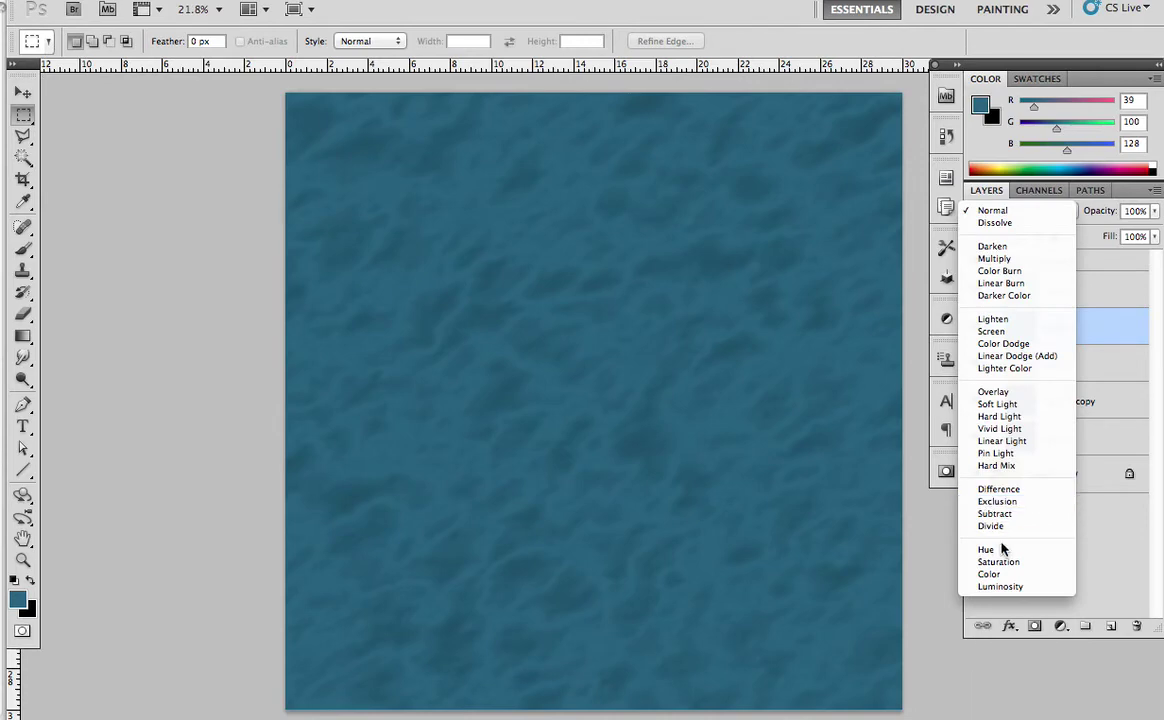
click(990, 574)
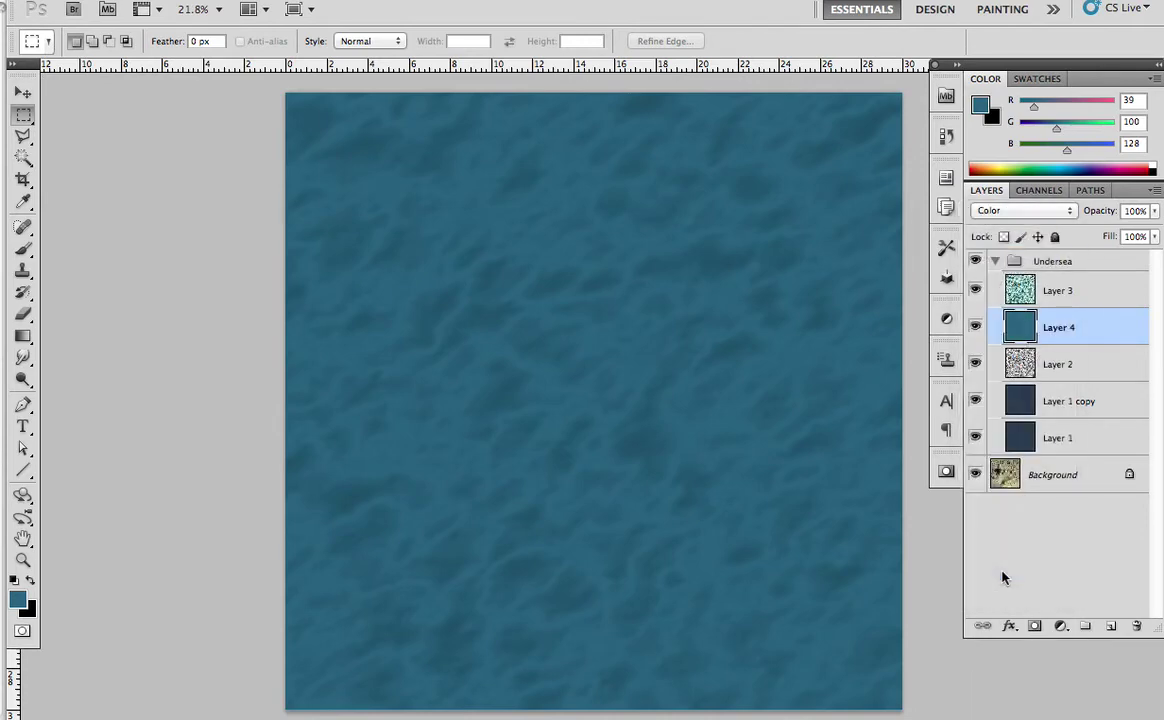
right_click(1083, 328)
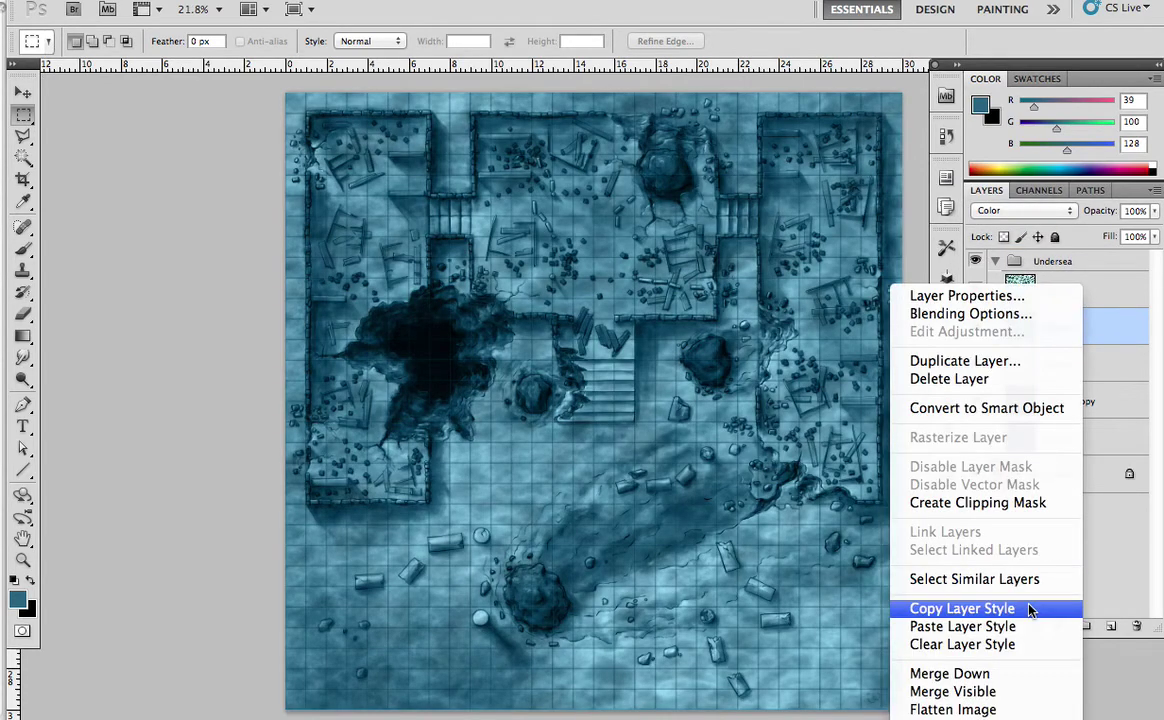
click(1012, 676)
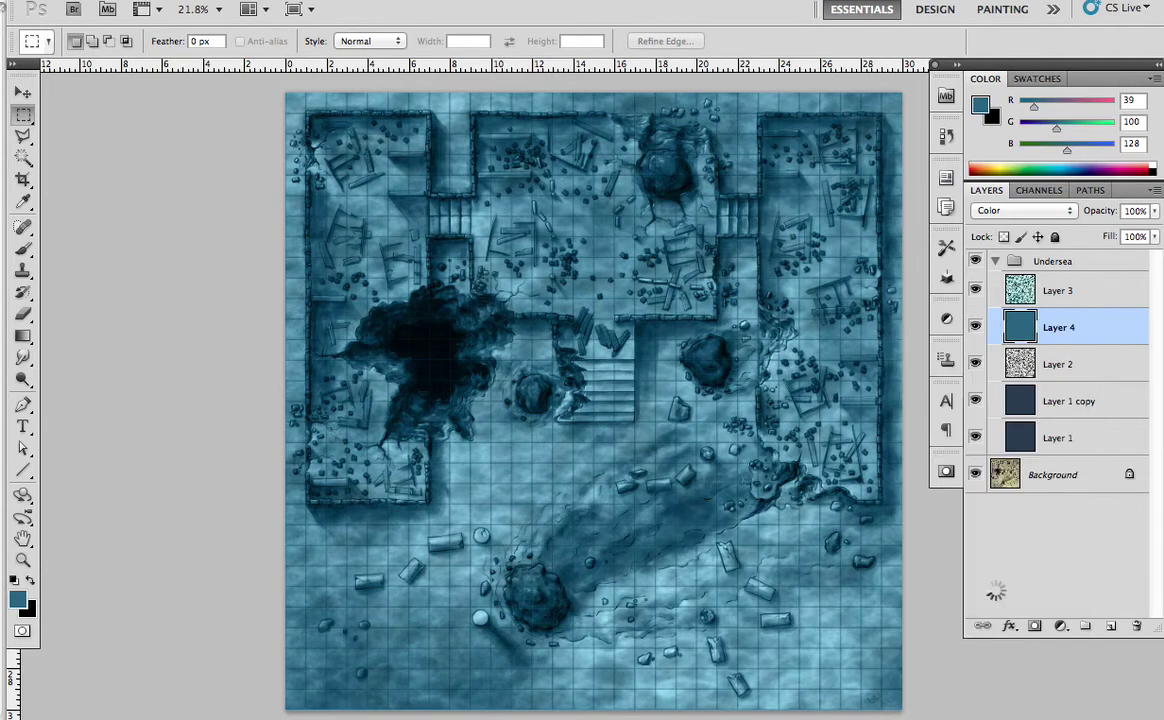
- Undo the merge, then set Layer 2 to Normal blending at 100% opacity
key(super+z)
click(1062, 365)
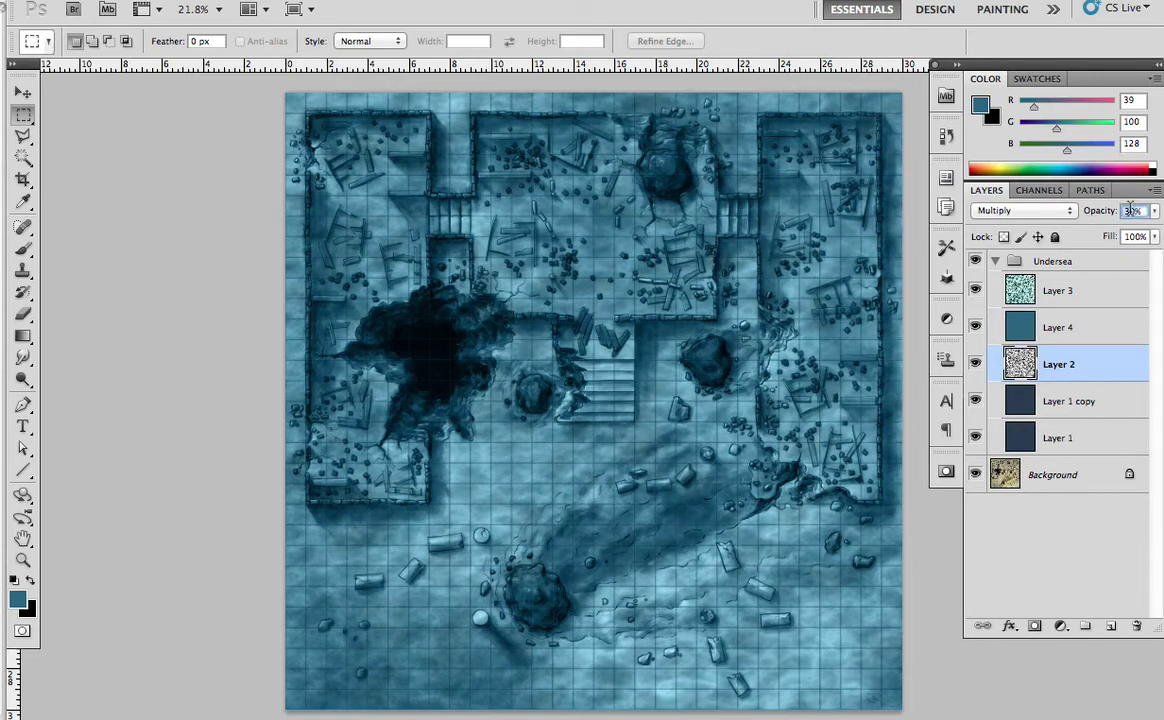
text(100)
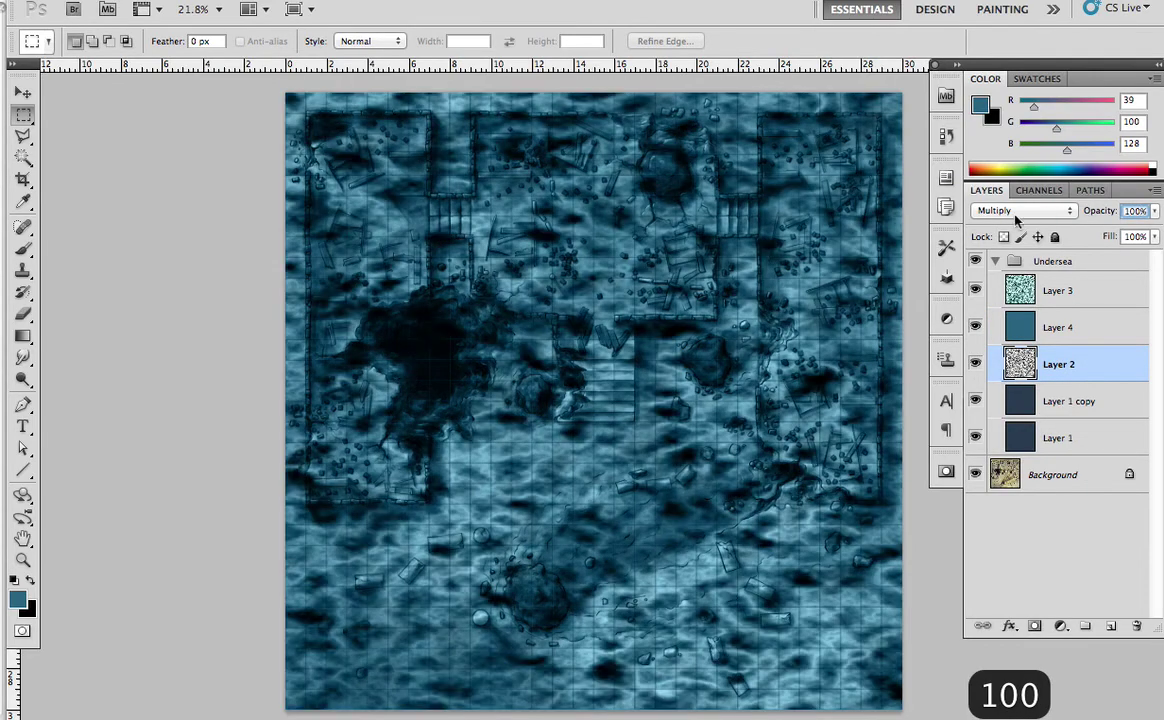
click(1016, 214)
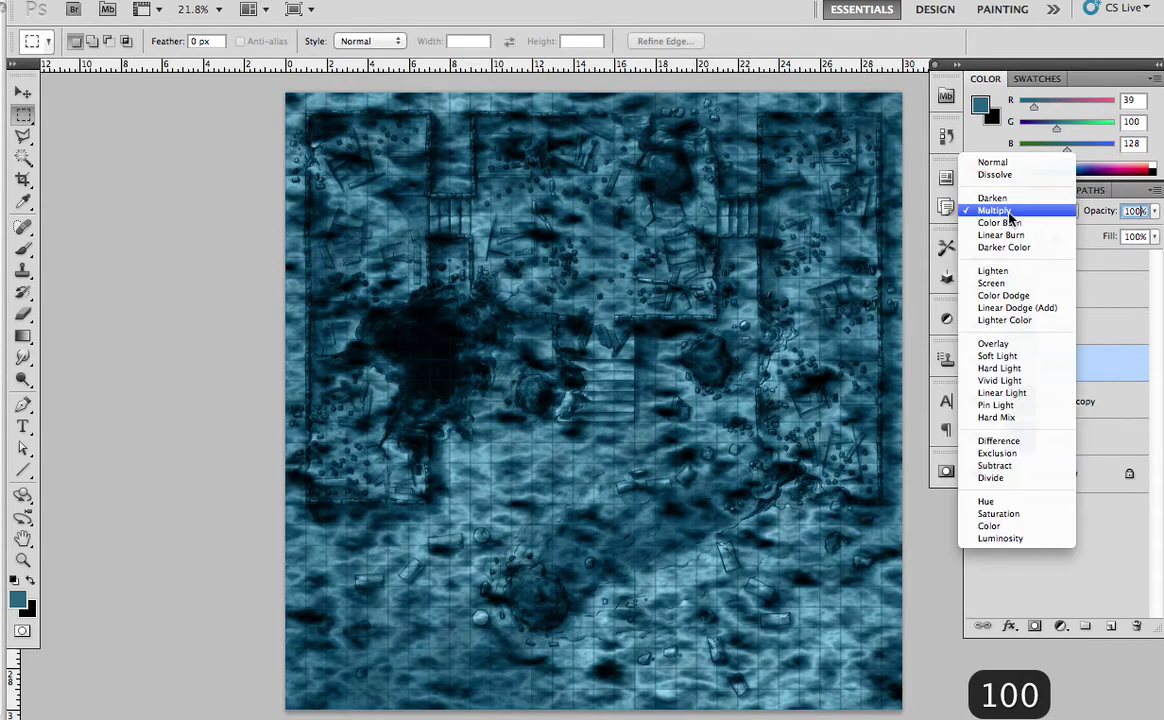
click(1011, 162)
- Restore Layer 4 and Layer 2 after accidentally deleting them
click(1076, 326)
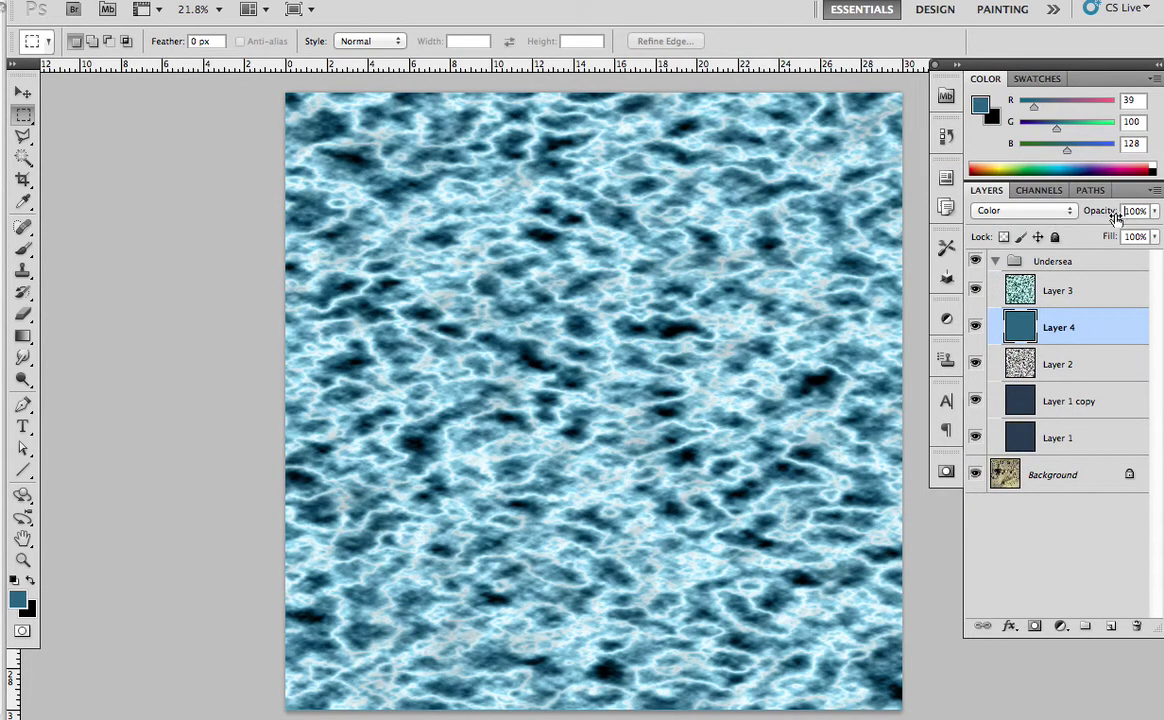
key(Right)
key(Right)
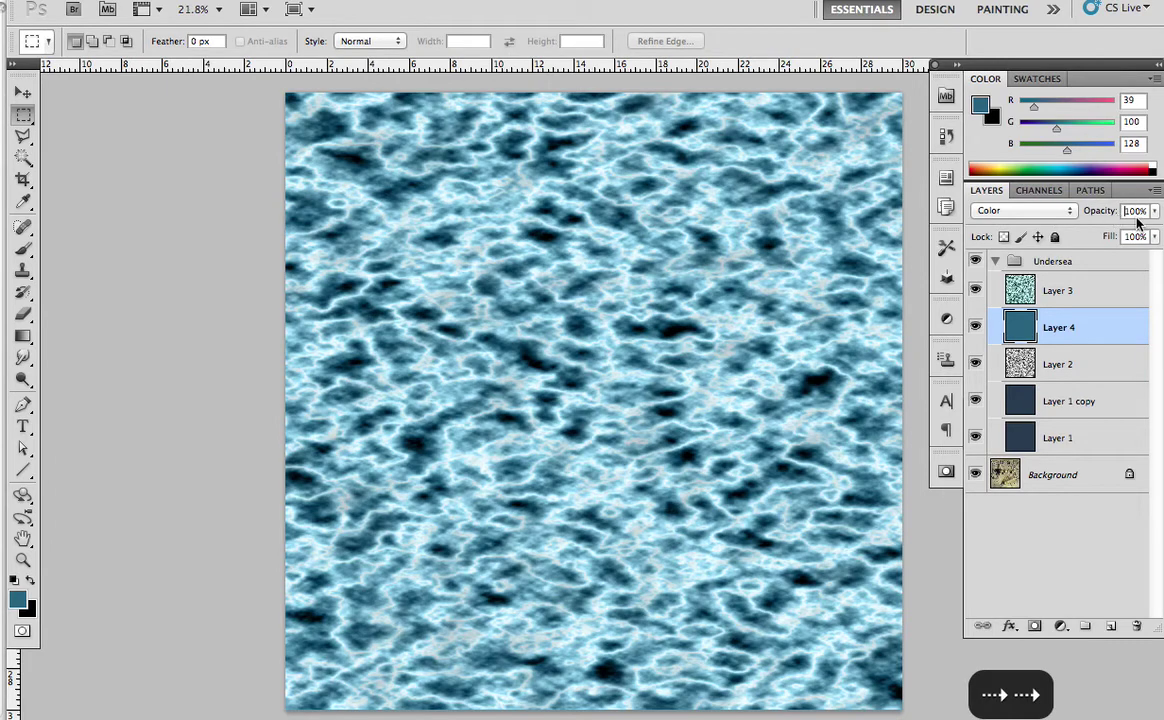
key(BackSpace)
key(BackSpace)
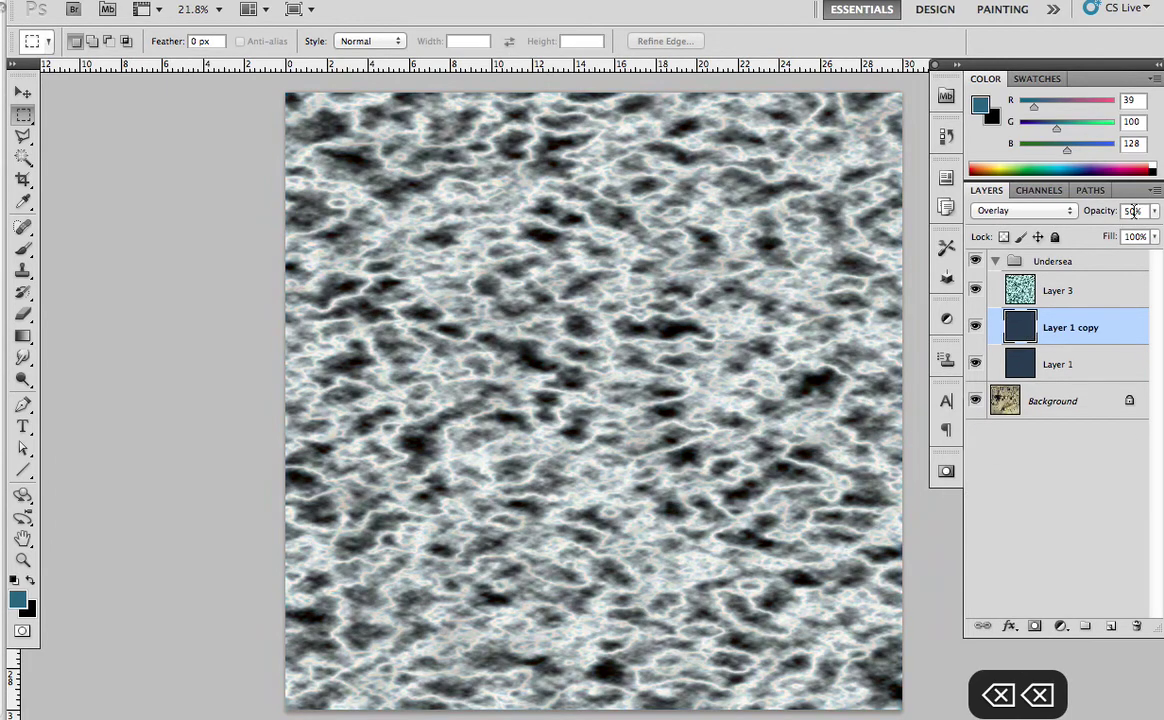
key(super+z)
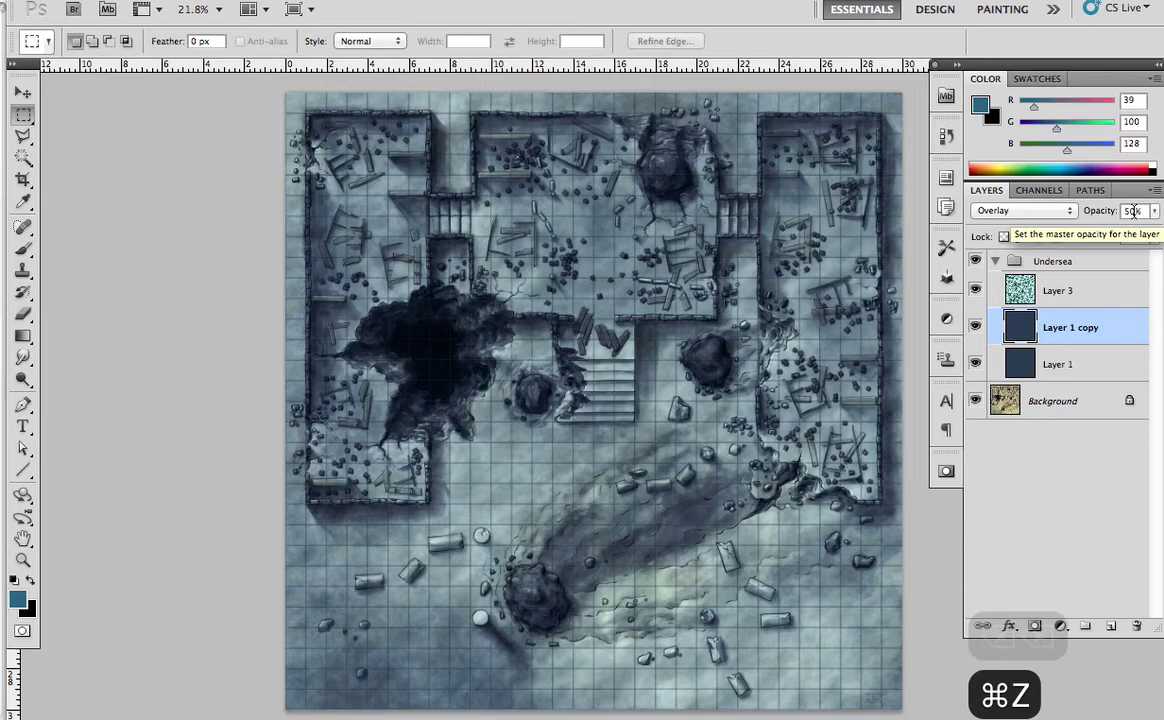
key(super+z)
key(alt+super+z)
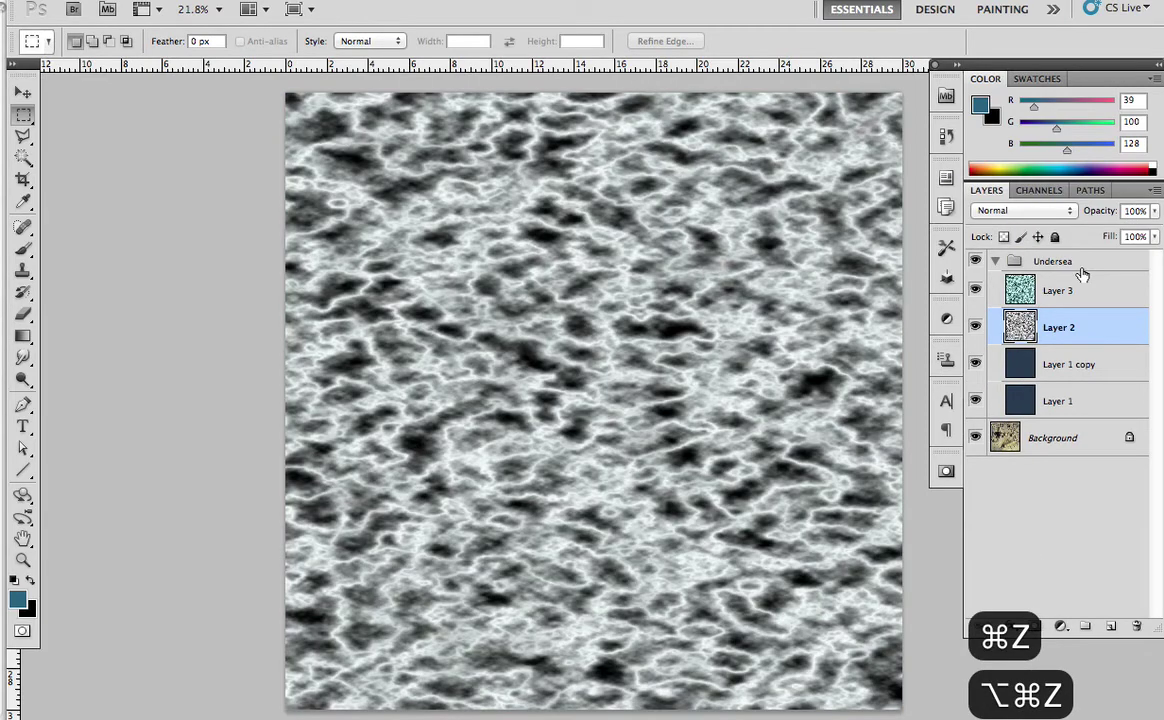
key(alt+super+z)
- Lower the blue Layer 4 tint's opacity to about 50%
click(1057, 327)
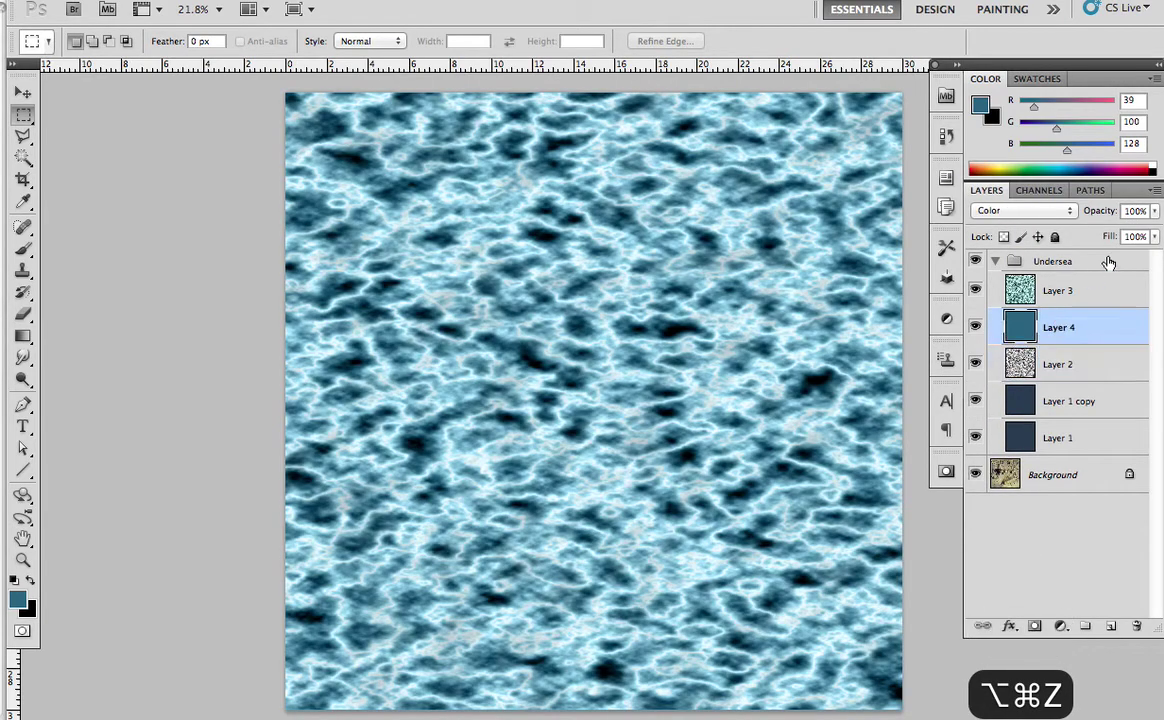
click(1135, 210)
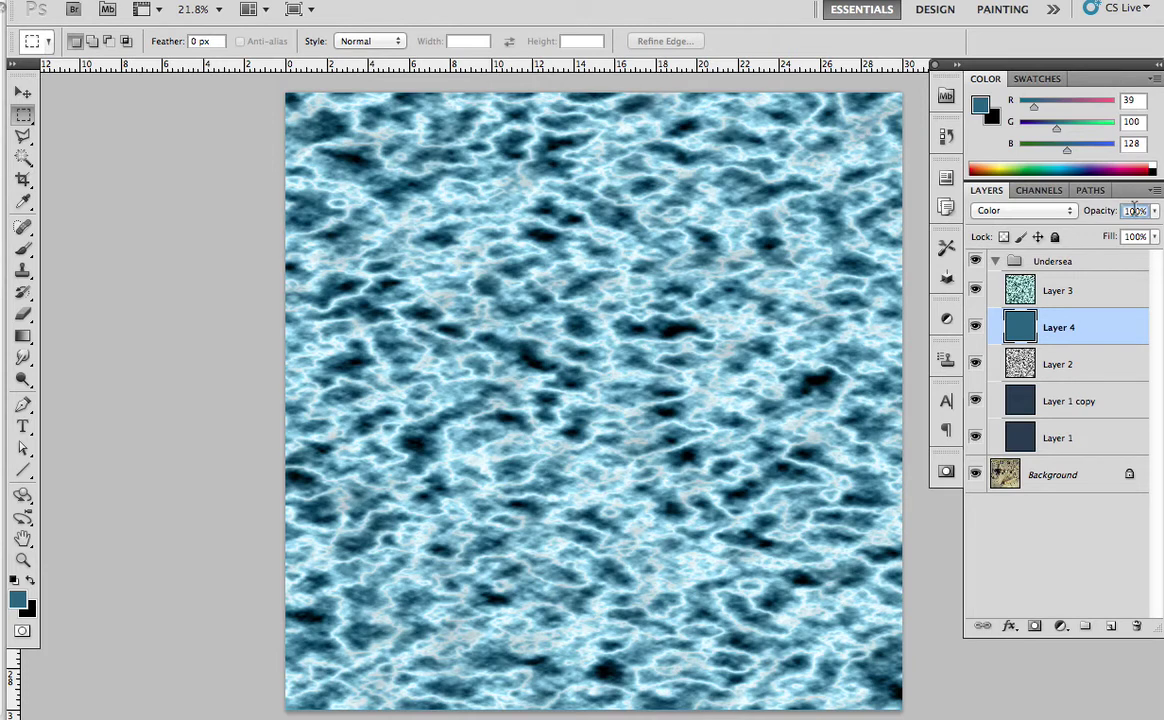
key(BackSpace)
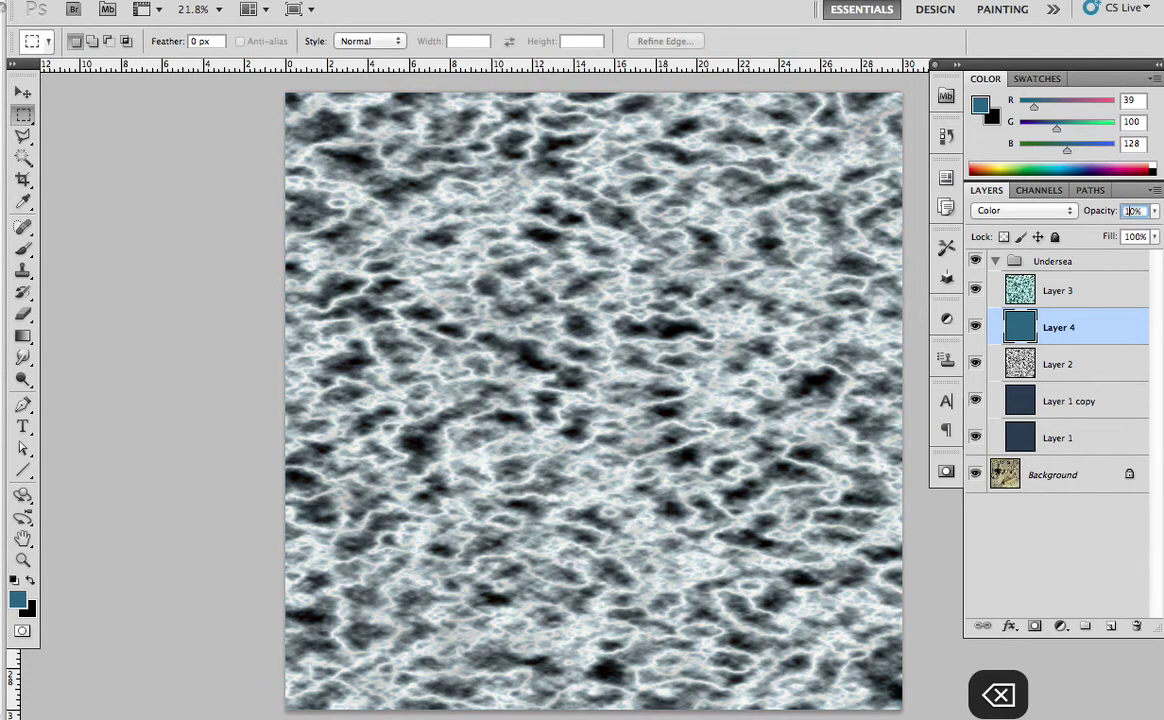
key(BackSpace)
text(5)
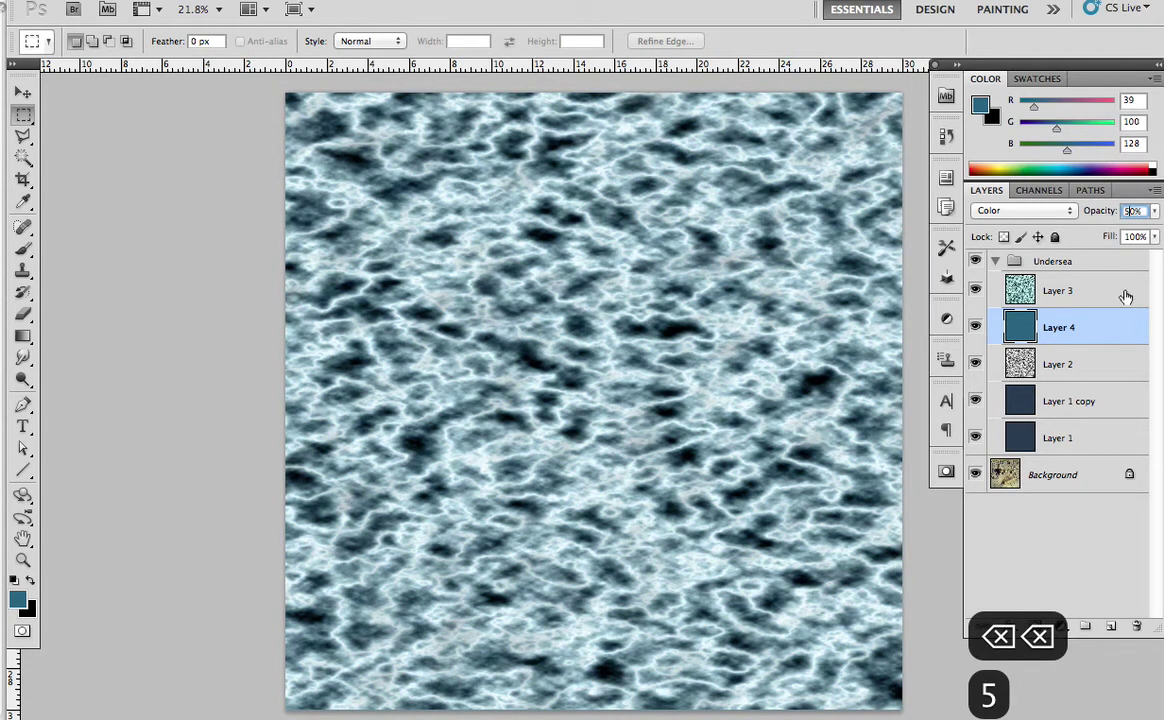
- Merge the blue Layer 4 into Layer 2, then set Layer 2 to Multiply at 30%
right_click(1115, 447)
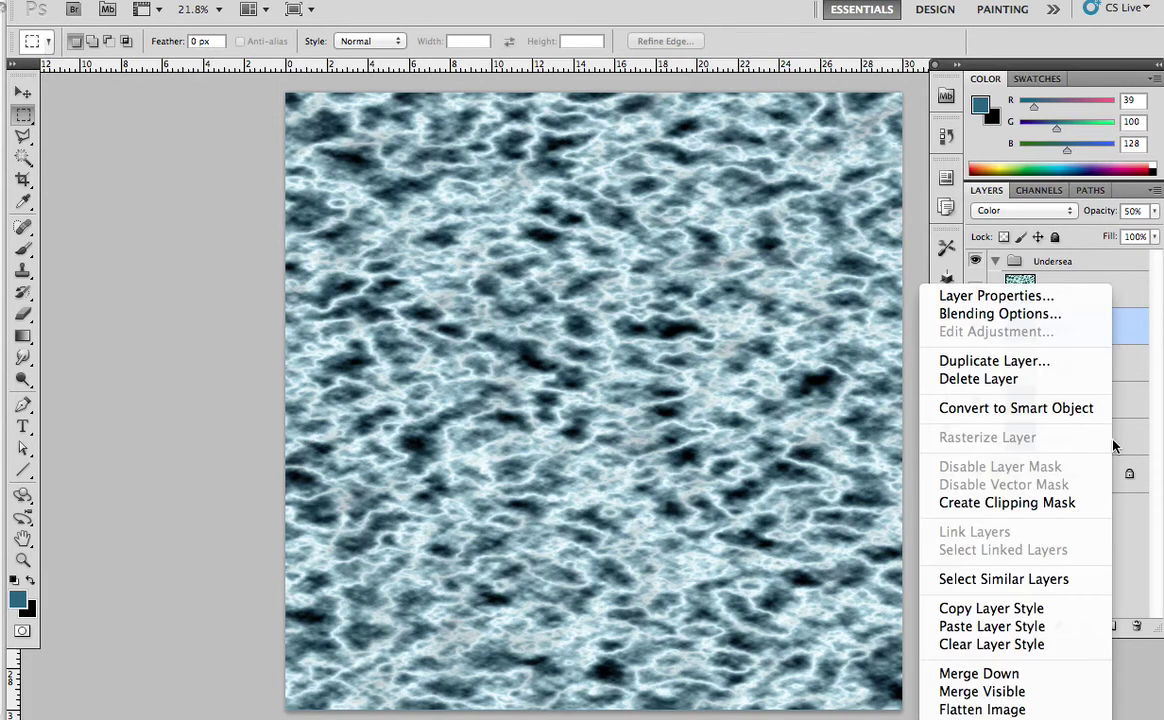
click(1057, 673)
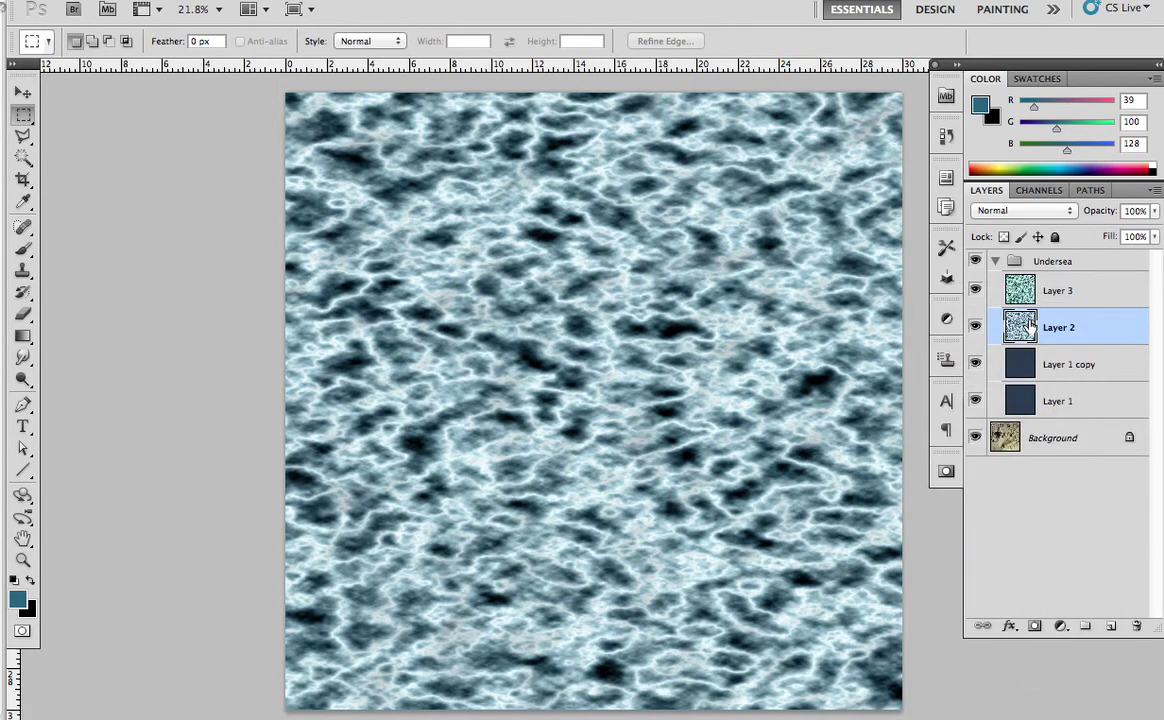
click(1020, 210)
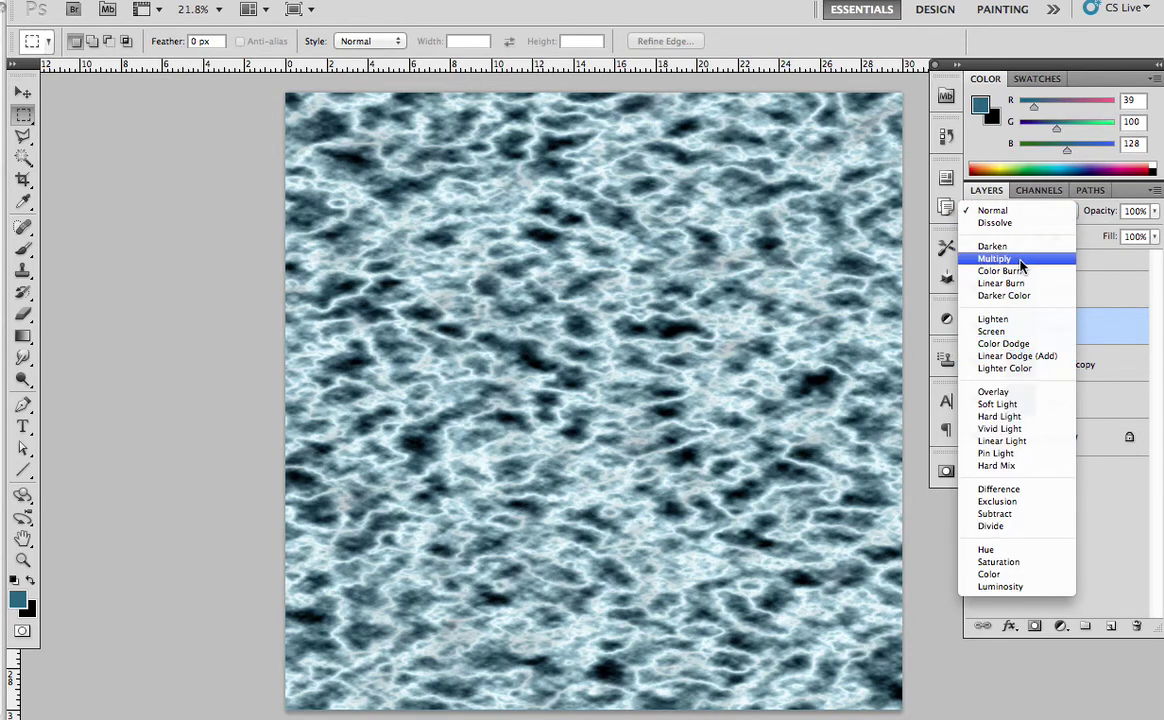
click(1019, 260)
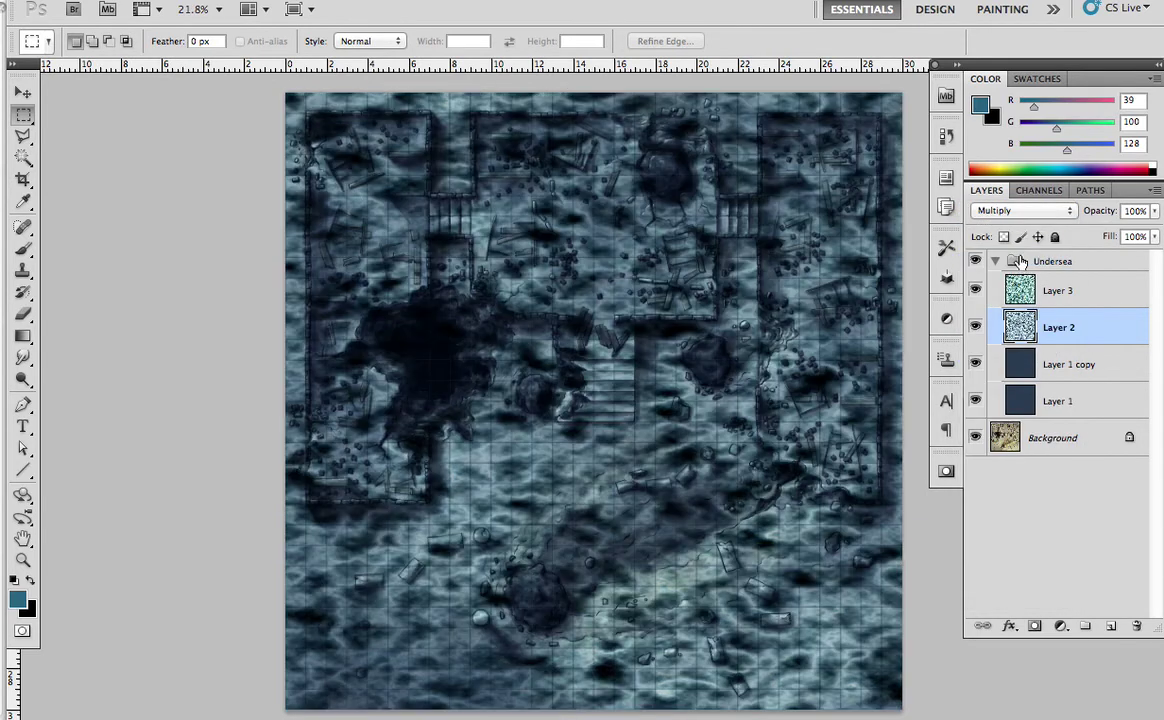
click(1136, 208)
click(1133, 211)
text(30)
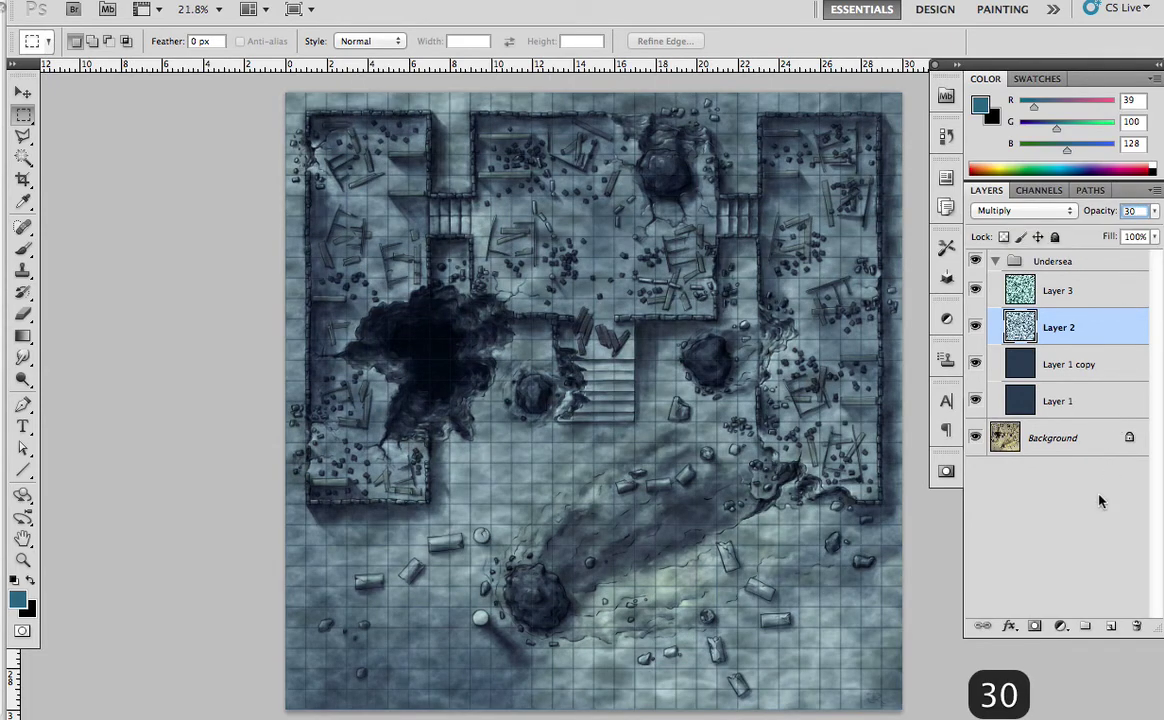
click(1094, 508)
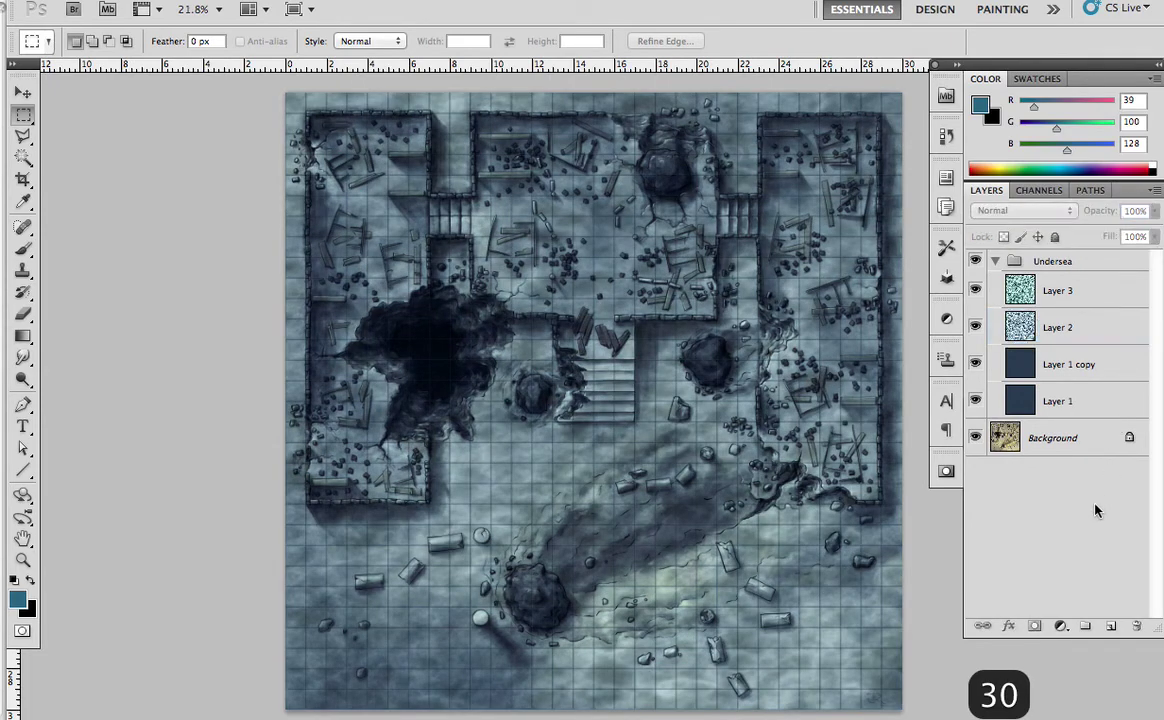
- Toggle Layer 2 and Layer 3 visibility on and off to compare their textures
click(976, 328)
click(978, 335)
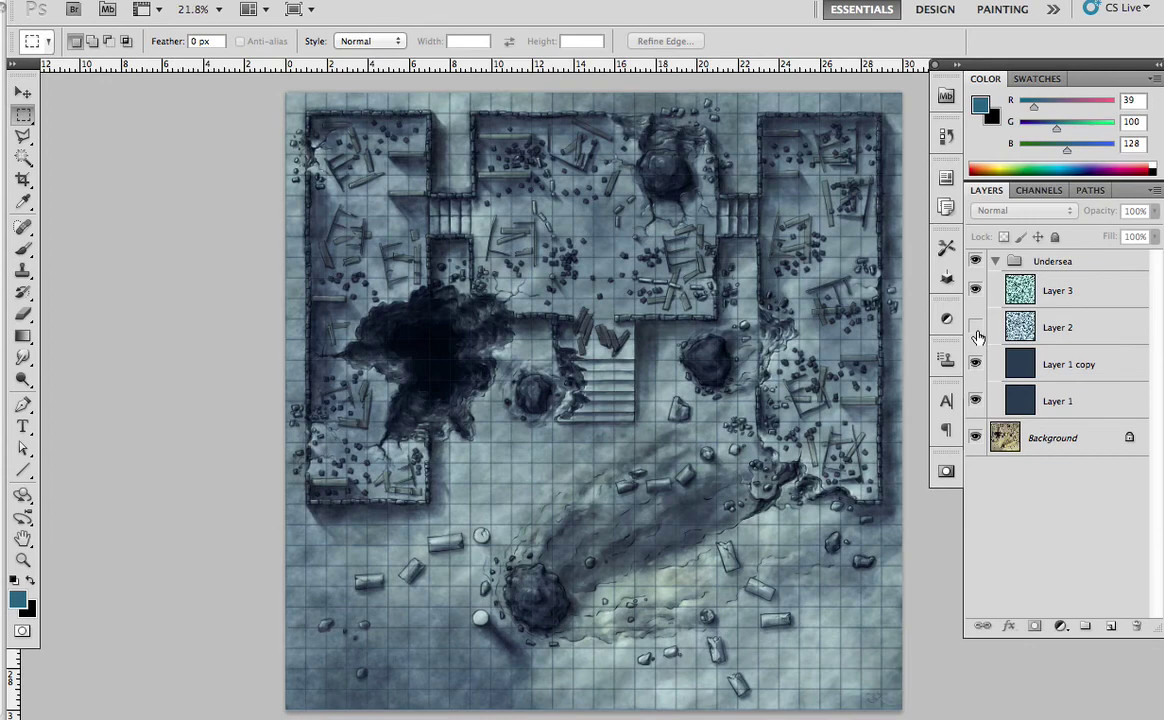
click(978, 335)
click(976, 290)
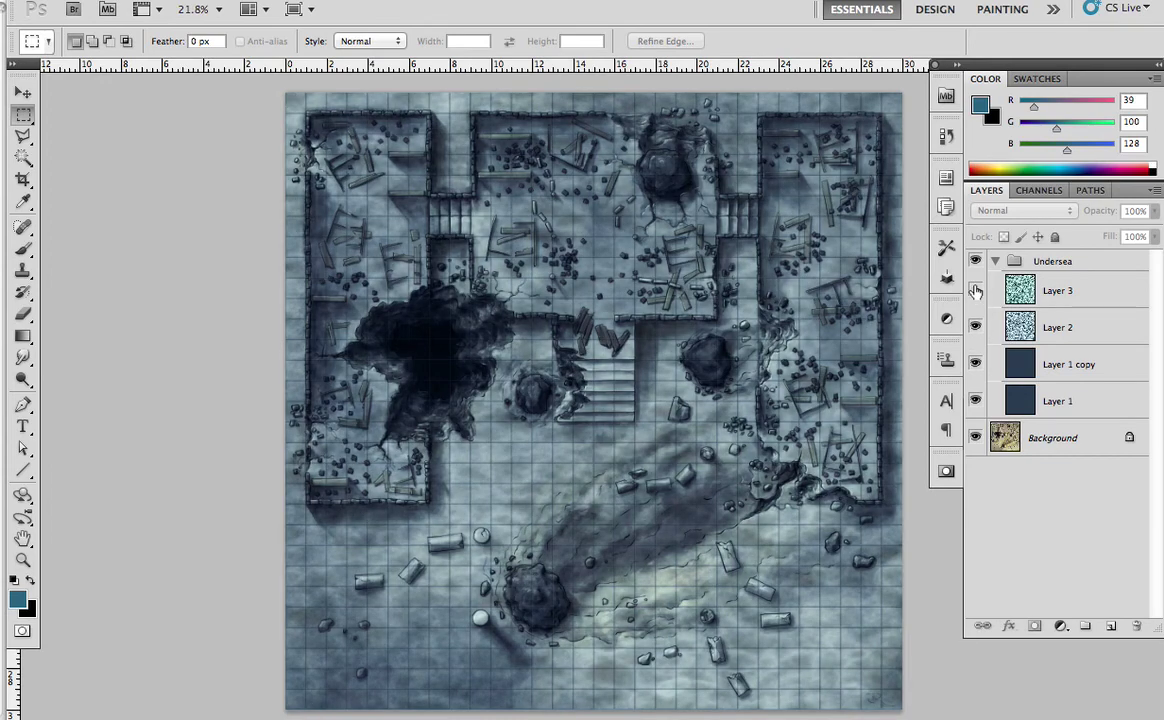
click(976, 290)
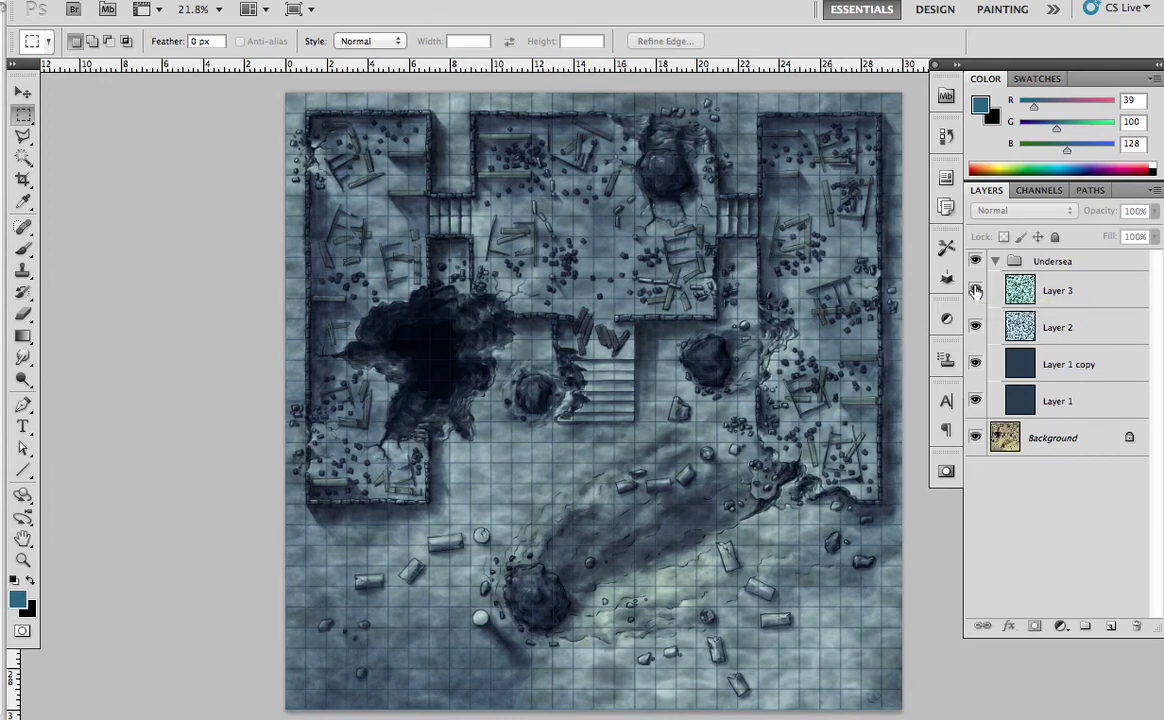
click(976, 290)
- Raise Layer 3's opacity to 30%
click(1030, 291)
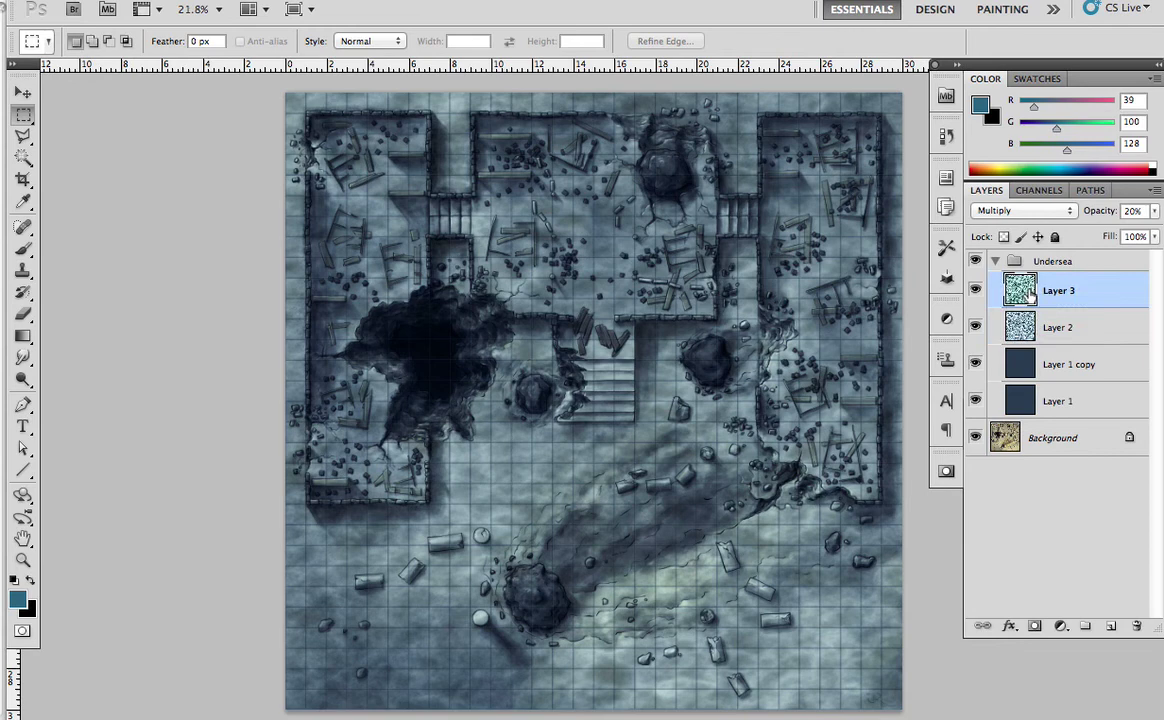
click(1133, 210)
text(30)
click(1064, 490)
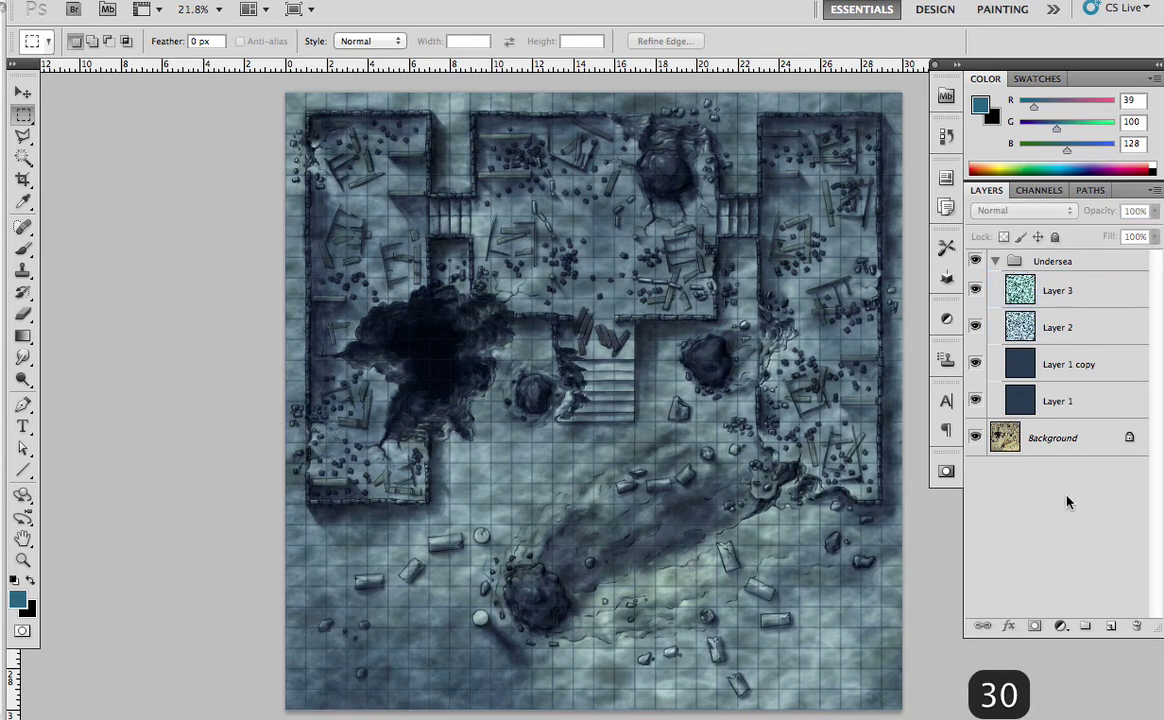
click(976, 261)
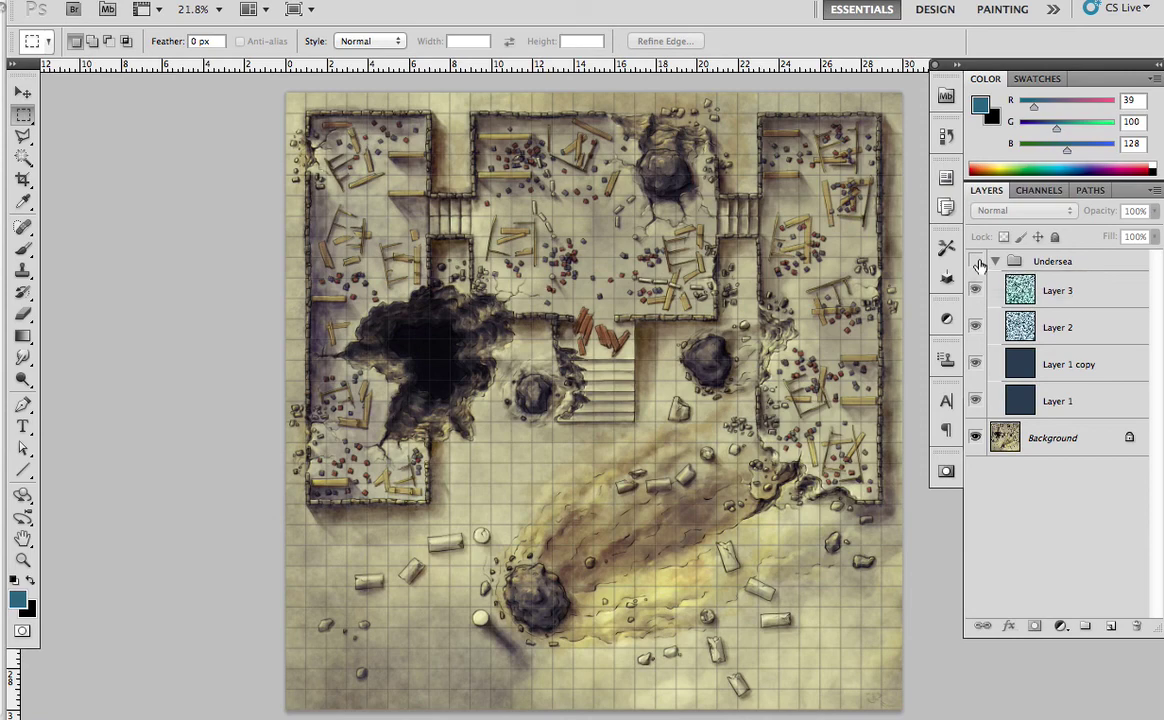
click(976, 261)
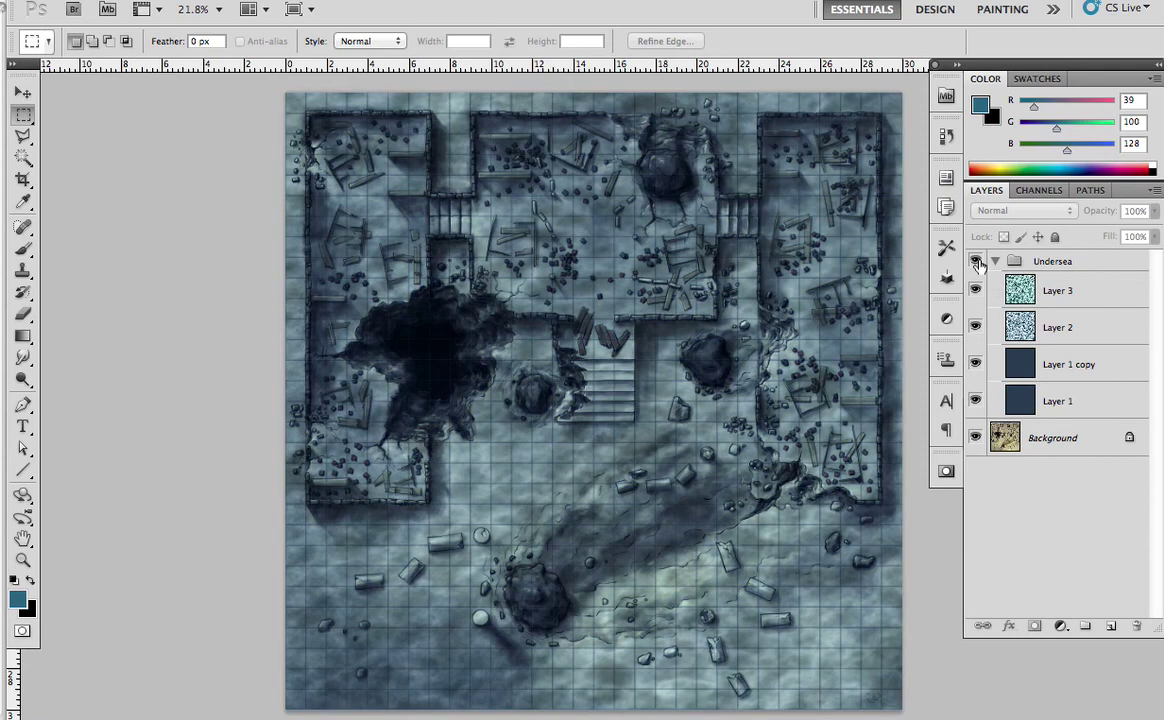